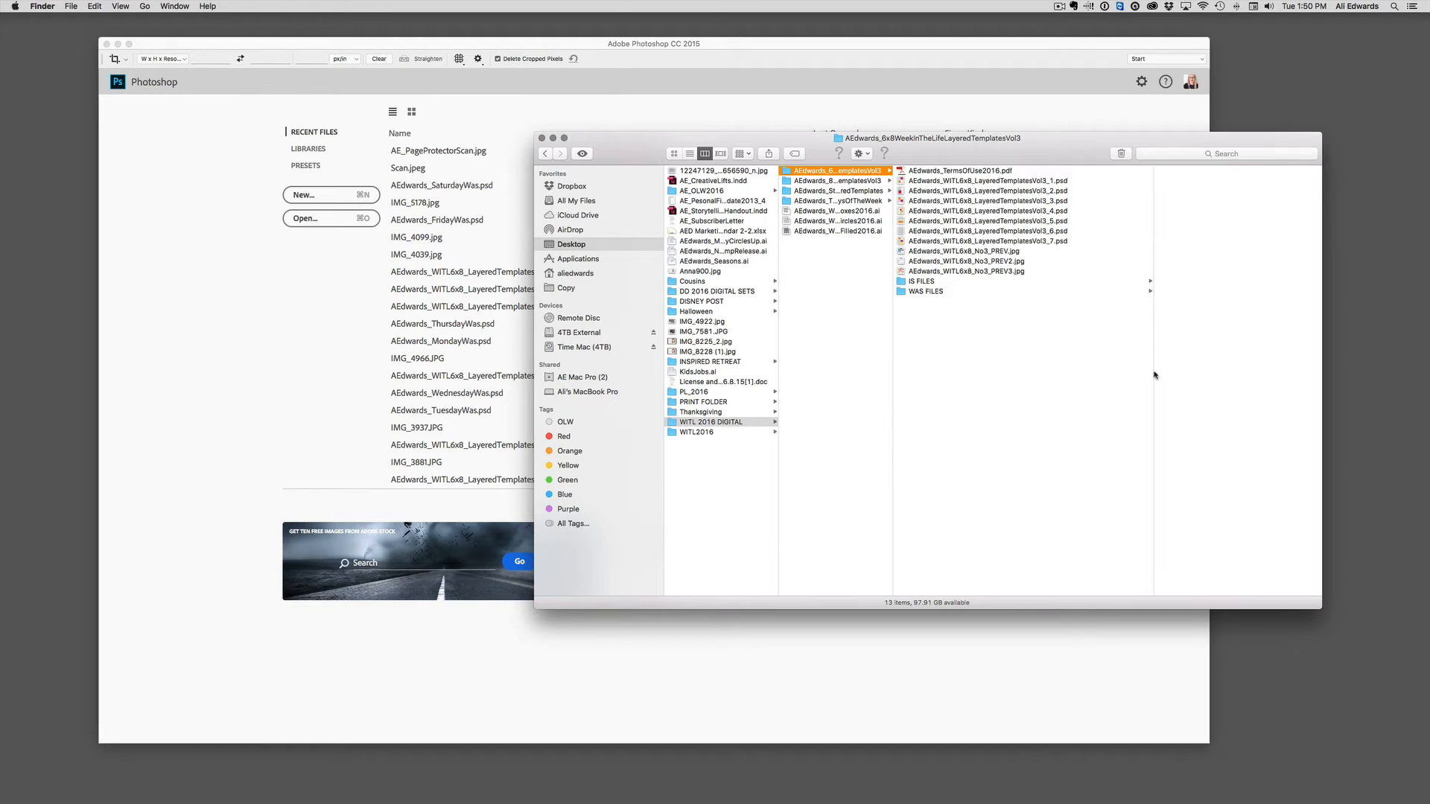
Preview the WITL6x8_No3_PREV.jpg image in the 6x8 Week in the Life templates folder, enlarging and repositioning the Finder window
{"action": "left_click_drag", "start_coordinate": [1087, 152], "coordinate": [1051, 154]}
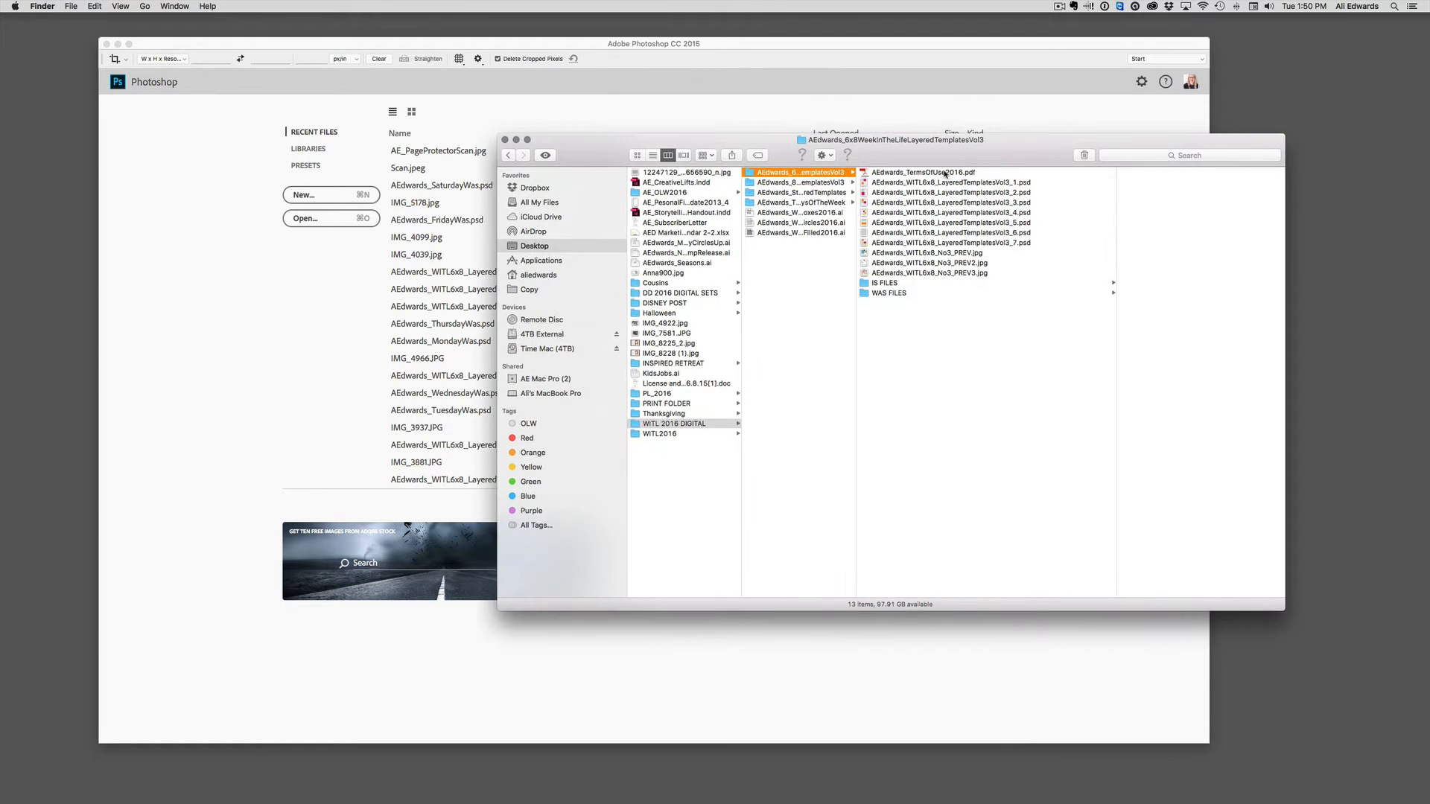
{"action": "left_click", "coordinate": [943, 253]}
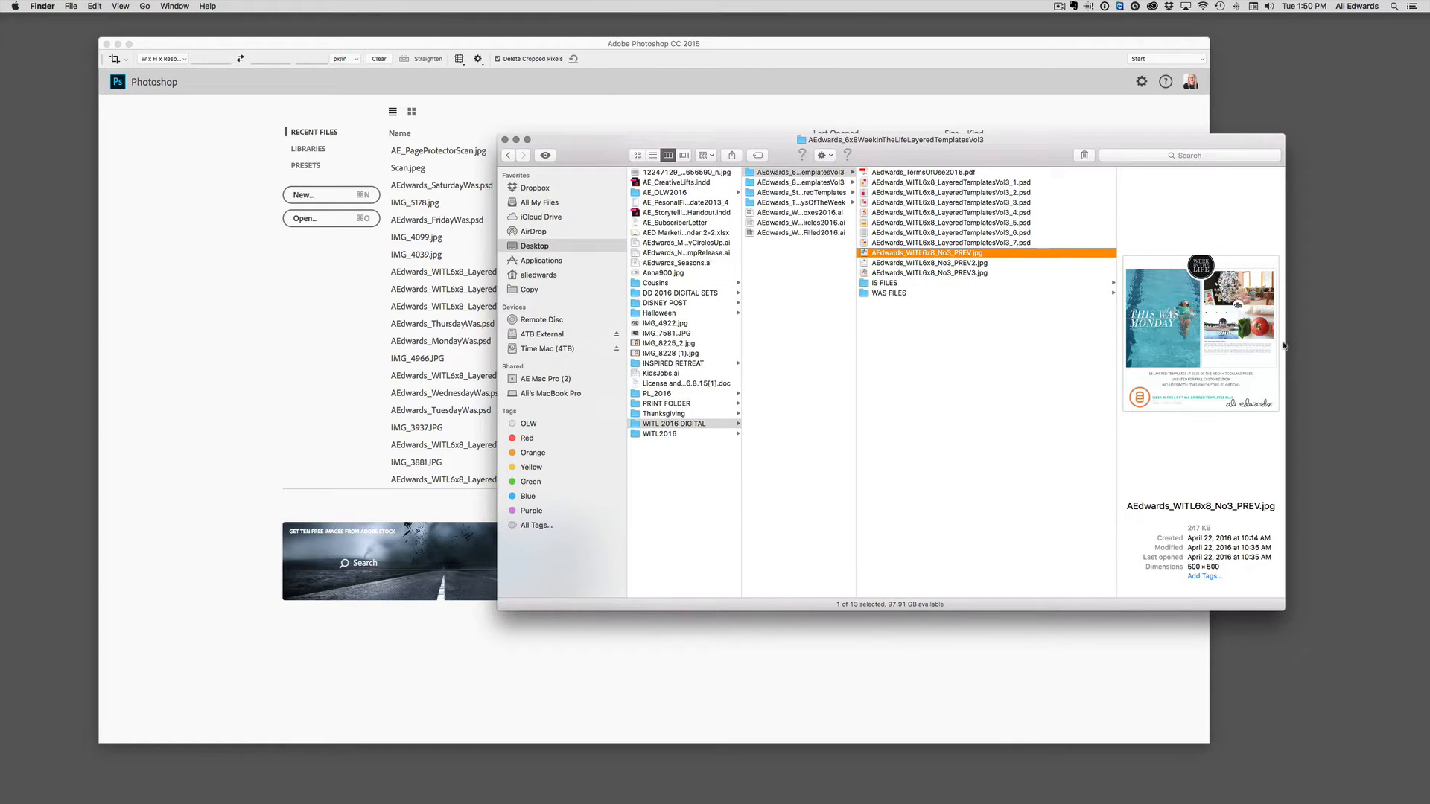
{"action": "left_click_drag", "start_coordinate": [1284, 346], "coordinate": [1428, 346]}
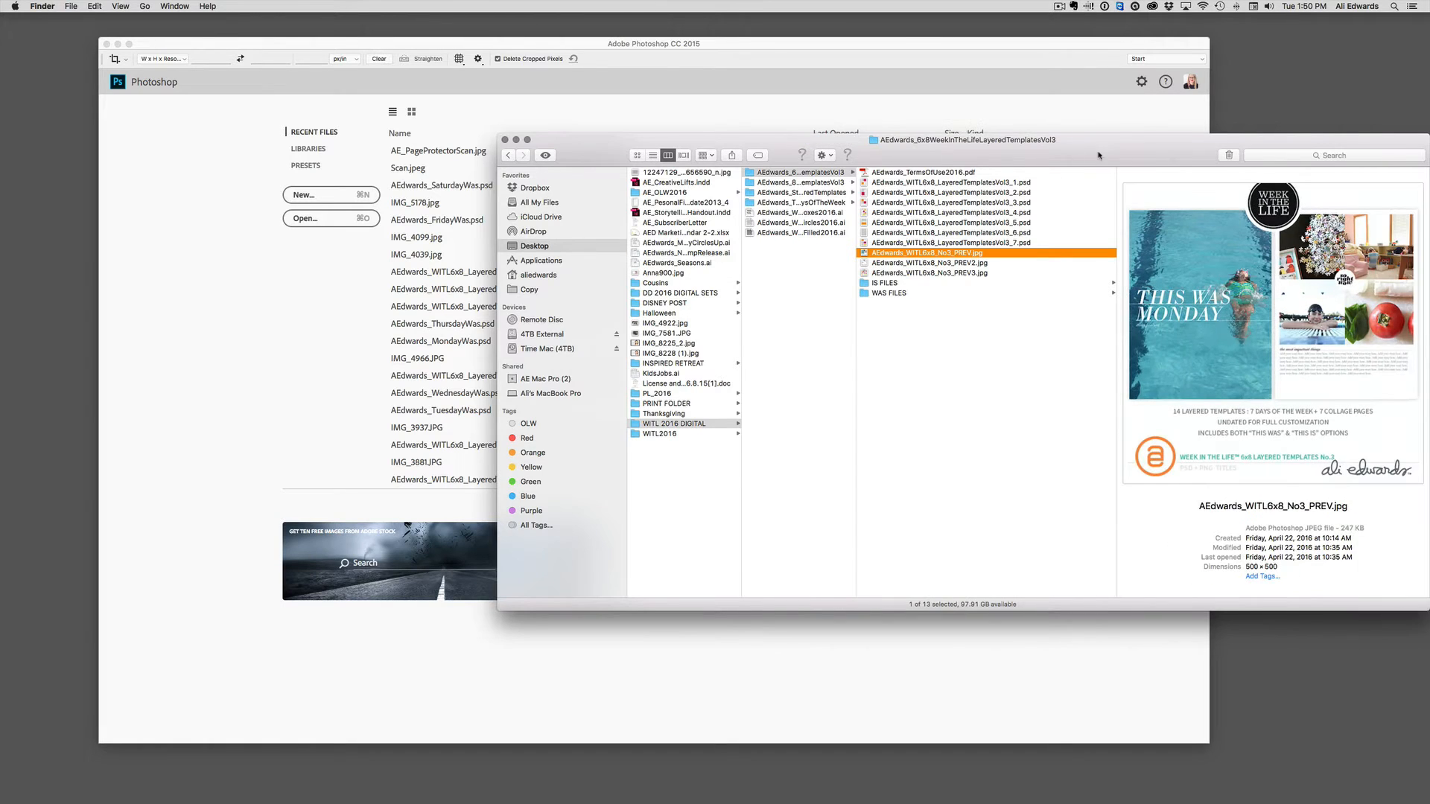
{"action": "left_click_drag", "start_coordinate": [1130, 152], "coordinate": [1026, 137]}
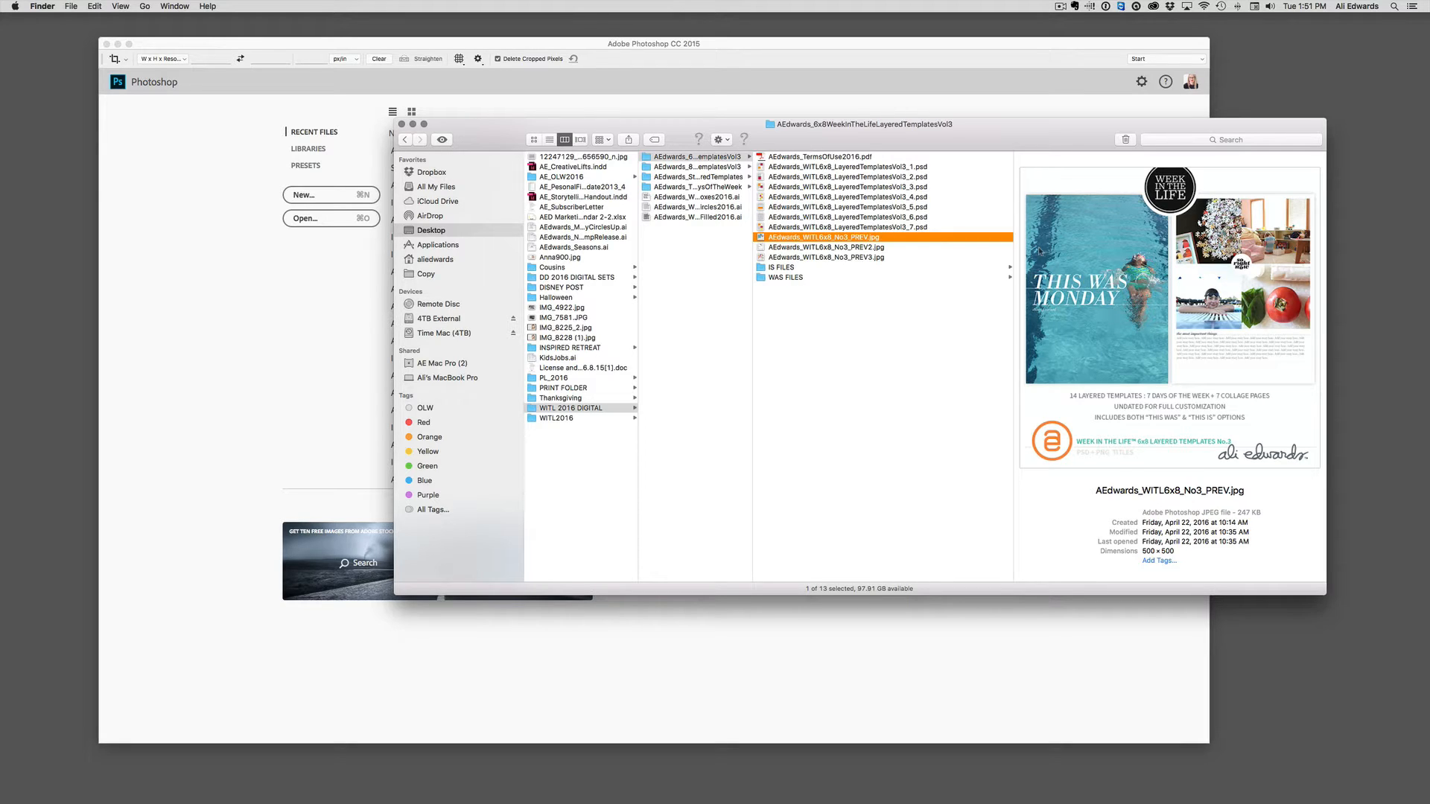
{"action": "left_click_drag", "start_coordinate": [1067, 133], "coordinate": [1029, 142]}
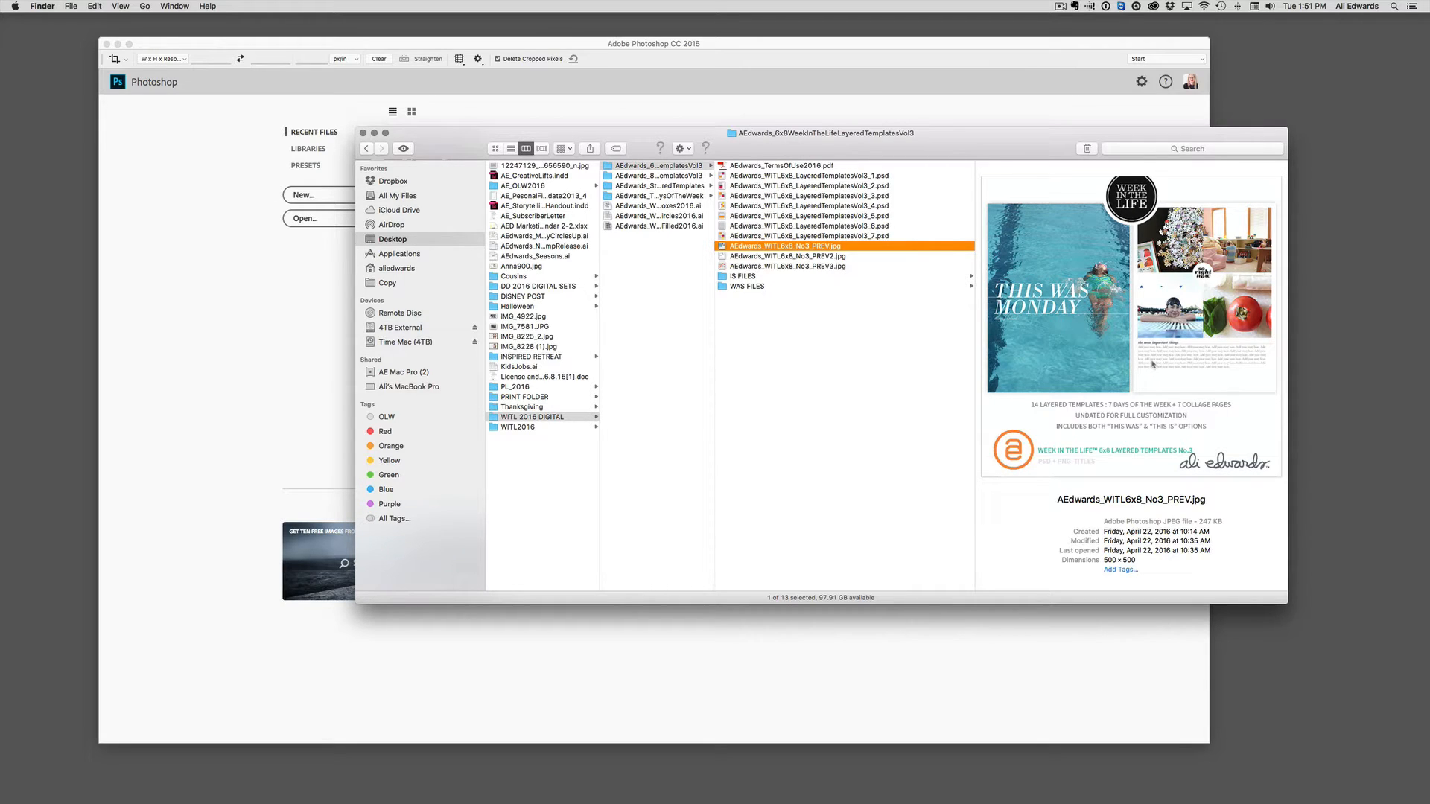
Preview the StoriesOfLife3x8 PDF and the preview image in the ThisIsWasDaysOfTheWeek folder
{"action": "left_click", "coordinate": [670, 186]}
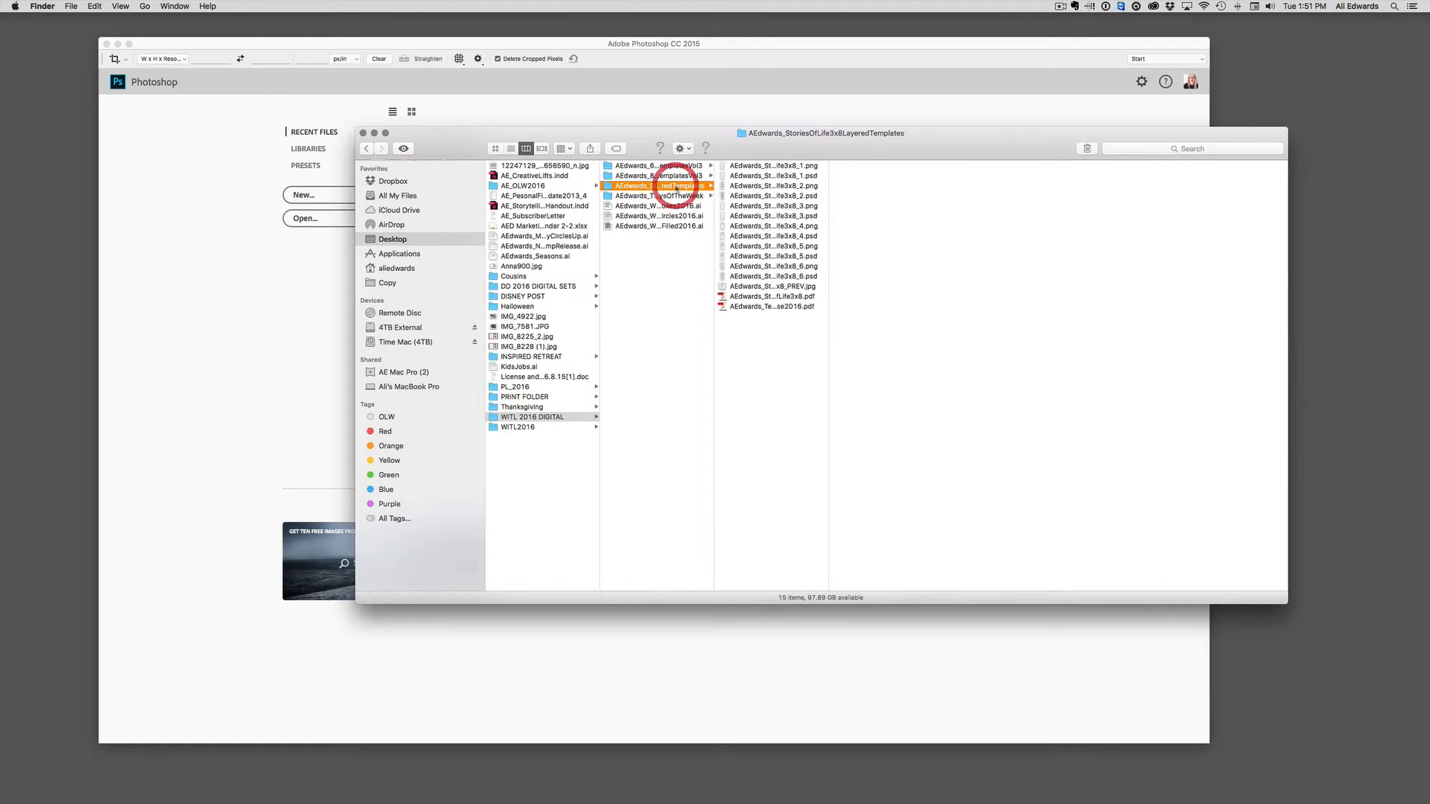
{"action": "left_click", "coordinate": [767, 297]}
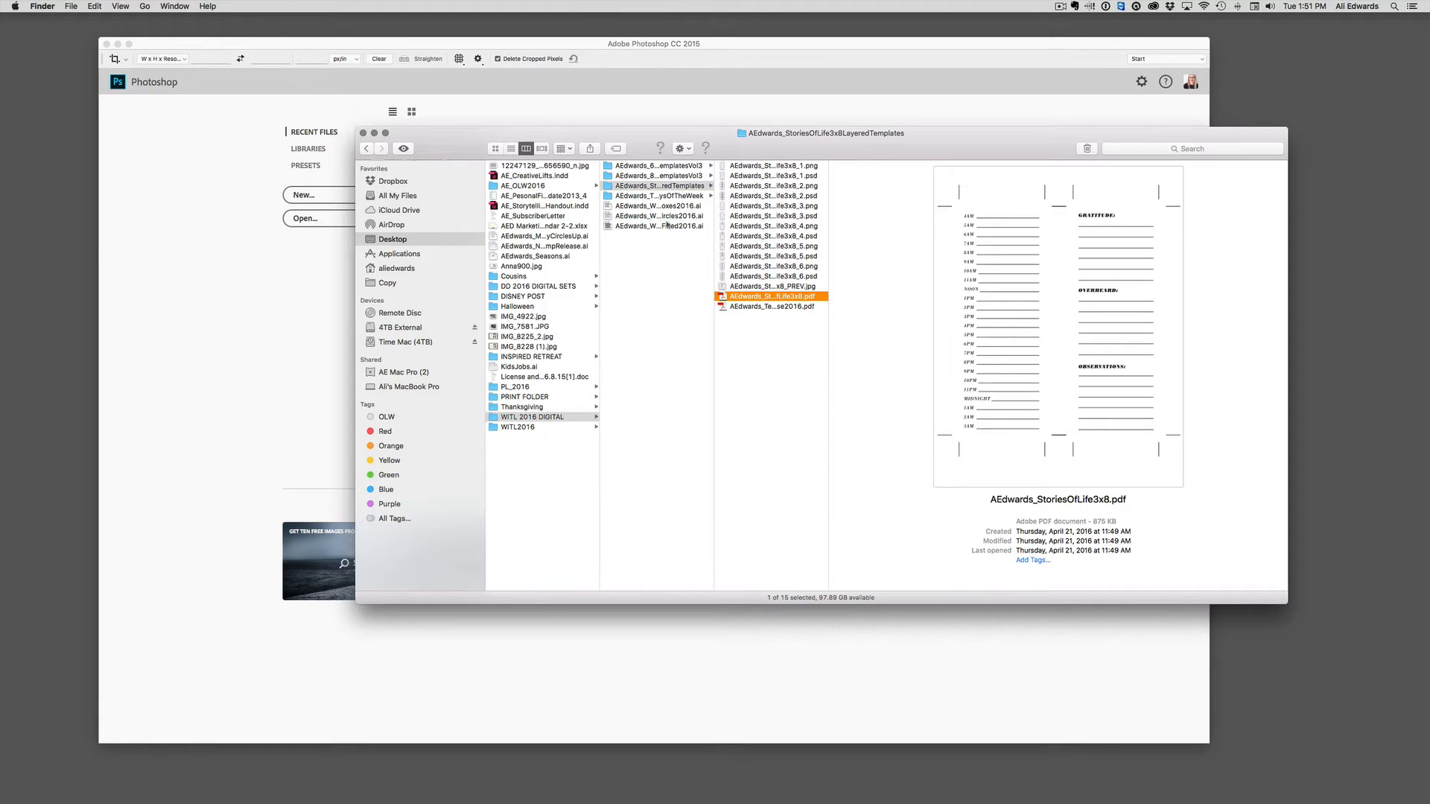
{"action": "left_click", "coordinate": [659, 205]}
{"action": "left_click", "coordinate": [659, 196]}
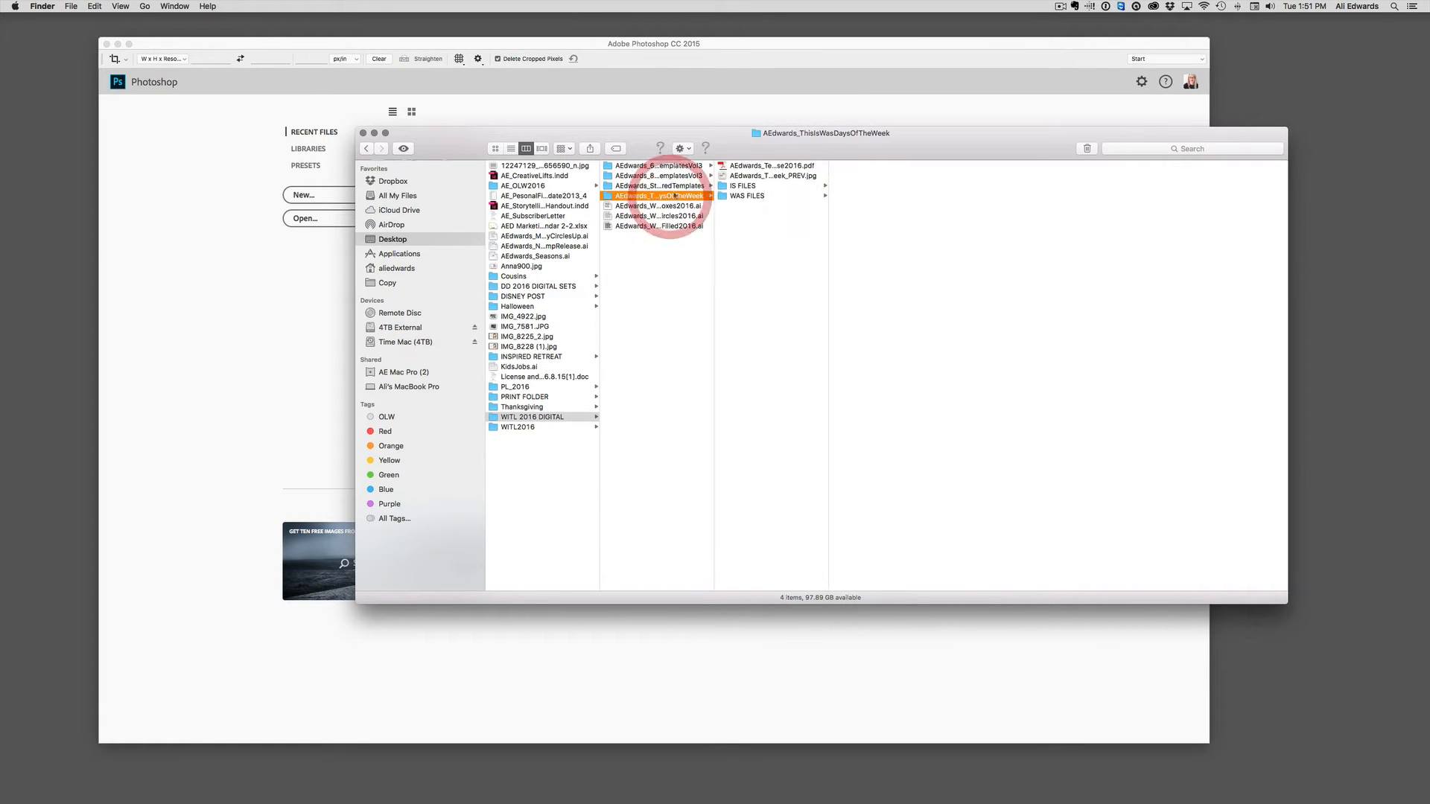
{"action": "left_click", "coordinate": [758, 165]}
{"action": "left_click", "coordinate": [742, 185]}
{"action": "left_click", "coordinate": [854, 236]}
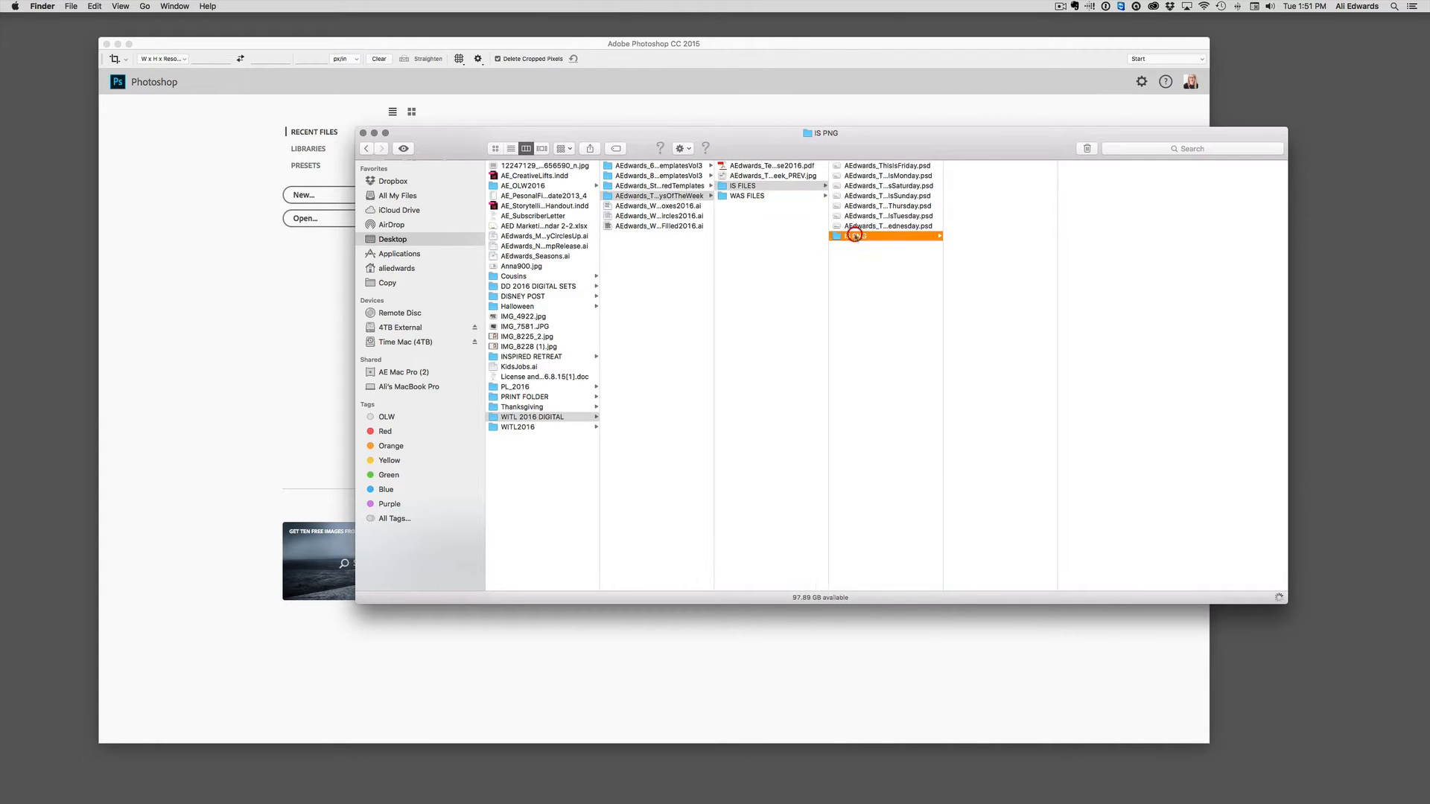
{"action": "key", "text": "Left"}
{"action": "key", "text": "Up"}
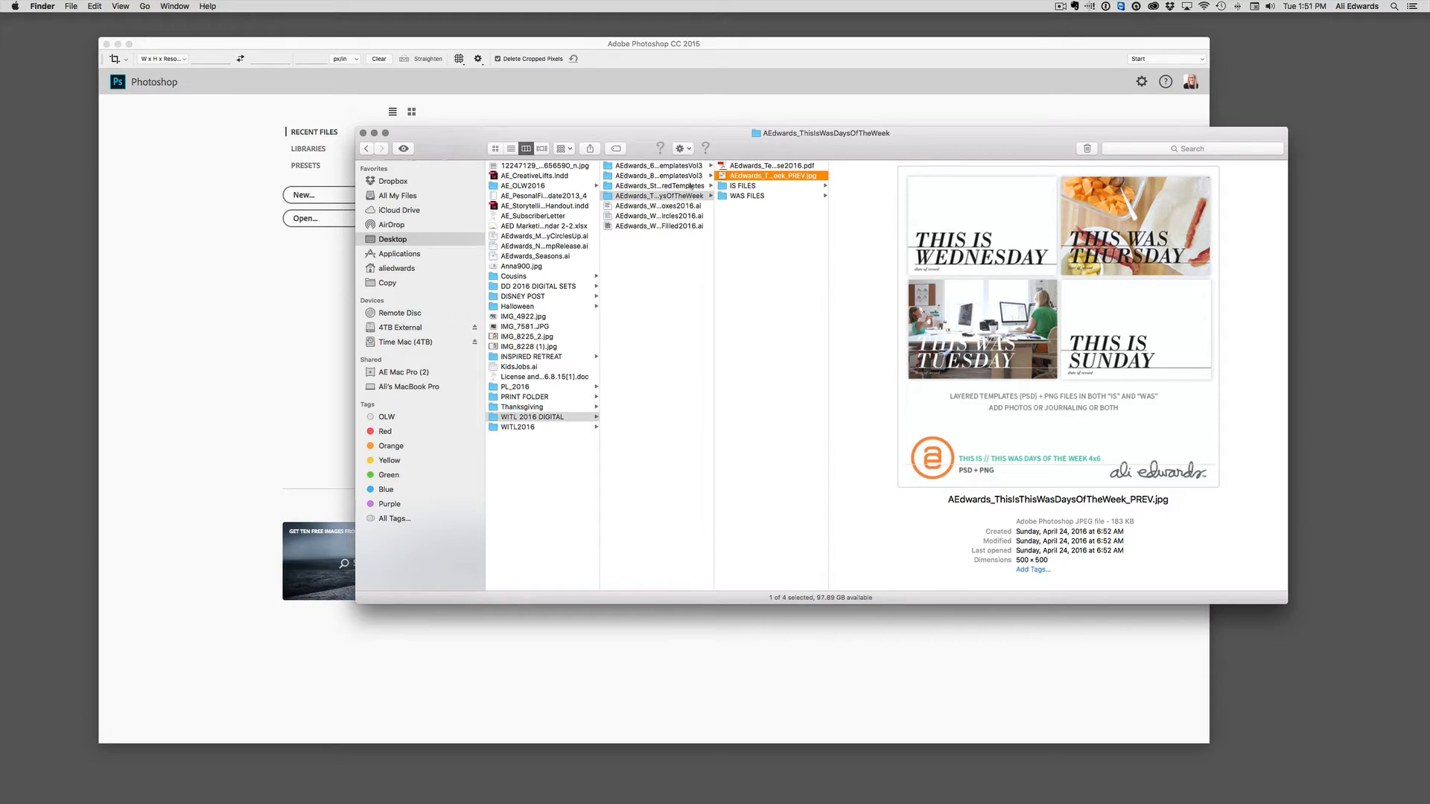
Look through the day title pages in the IS FILES and WAS FILES folders of the 6x8 Week in the Life templates
{"action": "left_click", "coordinate": [668, 166]}
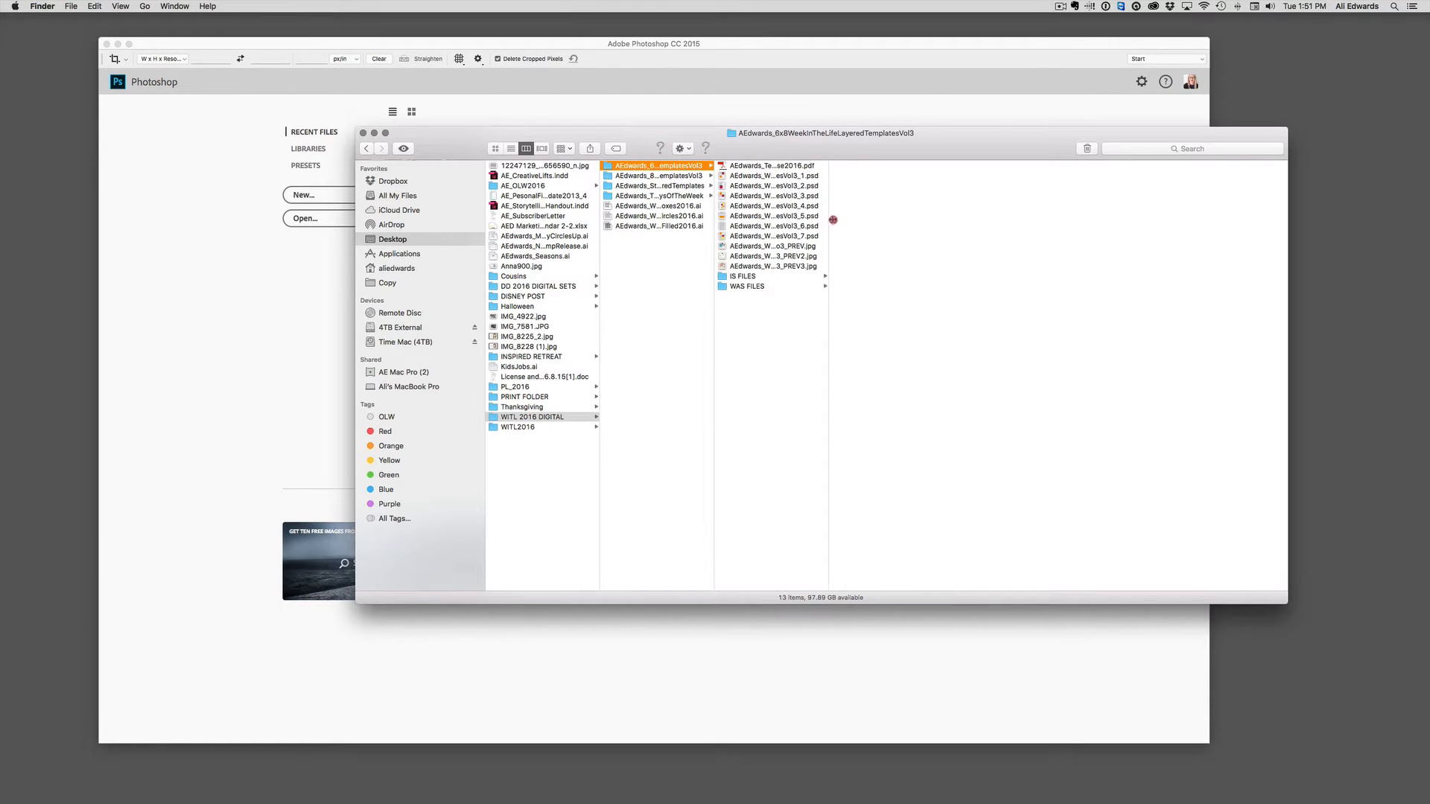
{"action": "left_click_drag", "start_coordinate": [828, 221], "coordinate": [914, 226]}
{"action": "left_click_drag", "start_coordinate": [950, 146], "coordinate": [965, 146]}
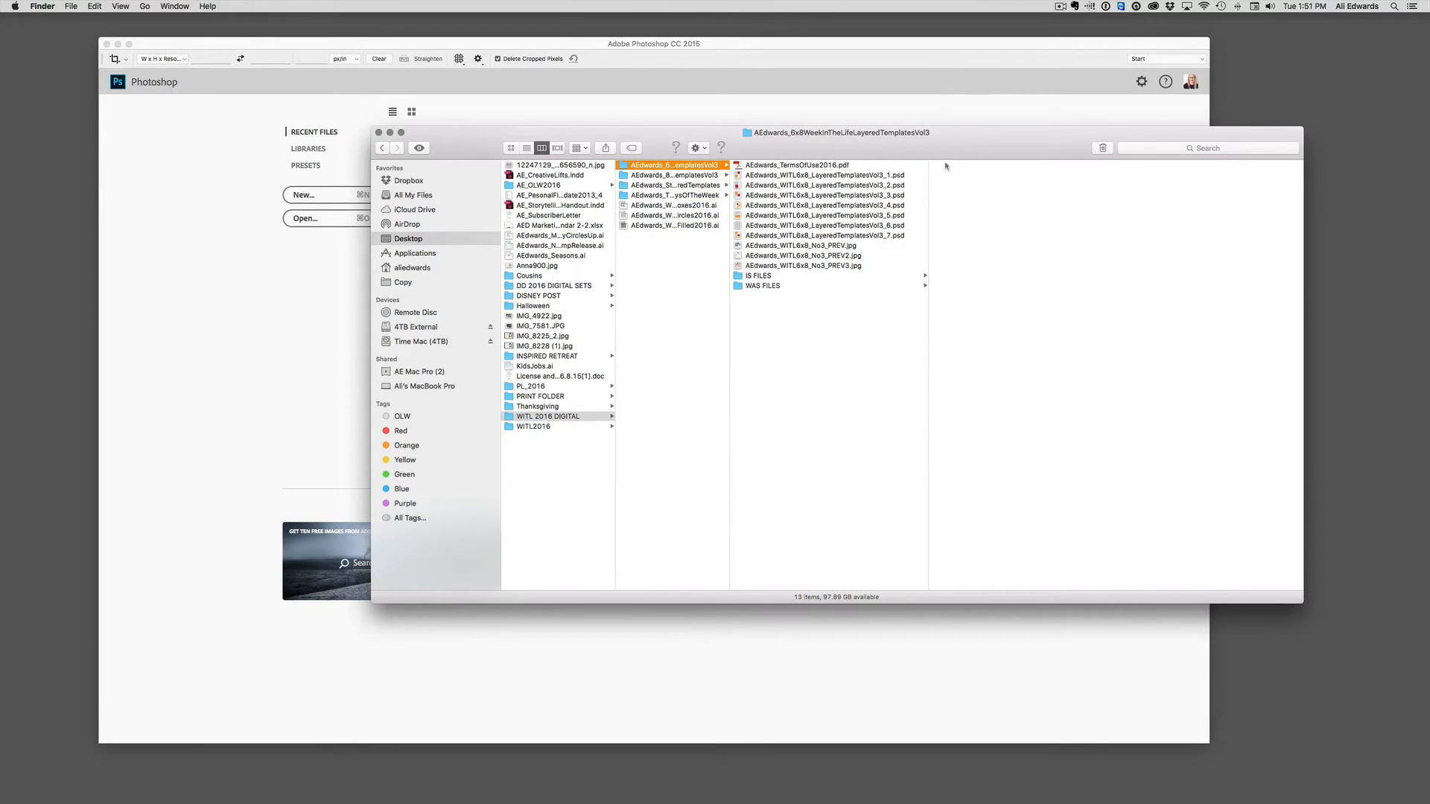
{"action": "left_click", "coordinate": [759, 276]}
{"action": "left_click", "coordinate": [1008, 166]}
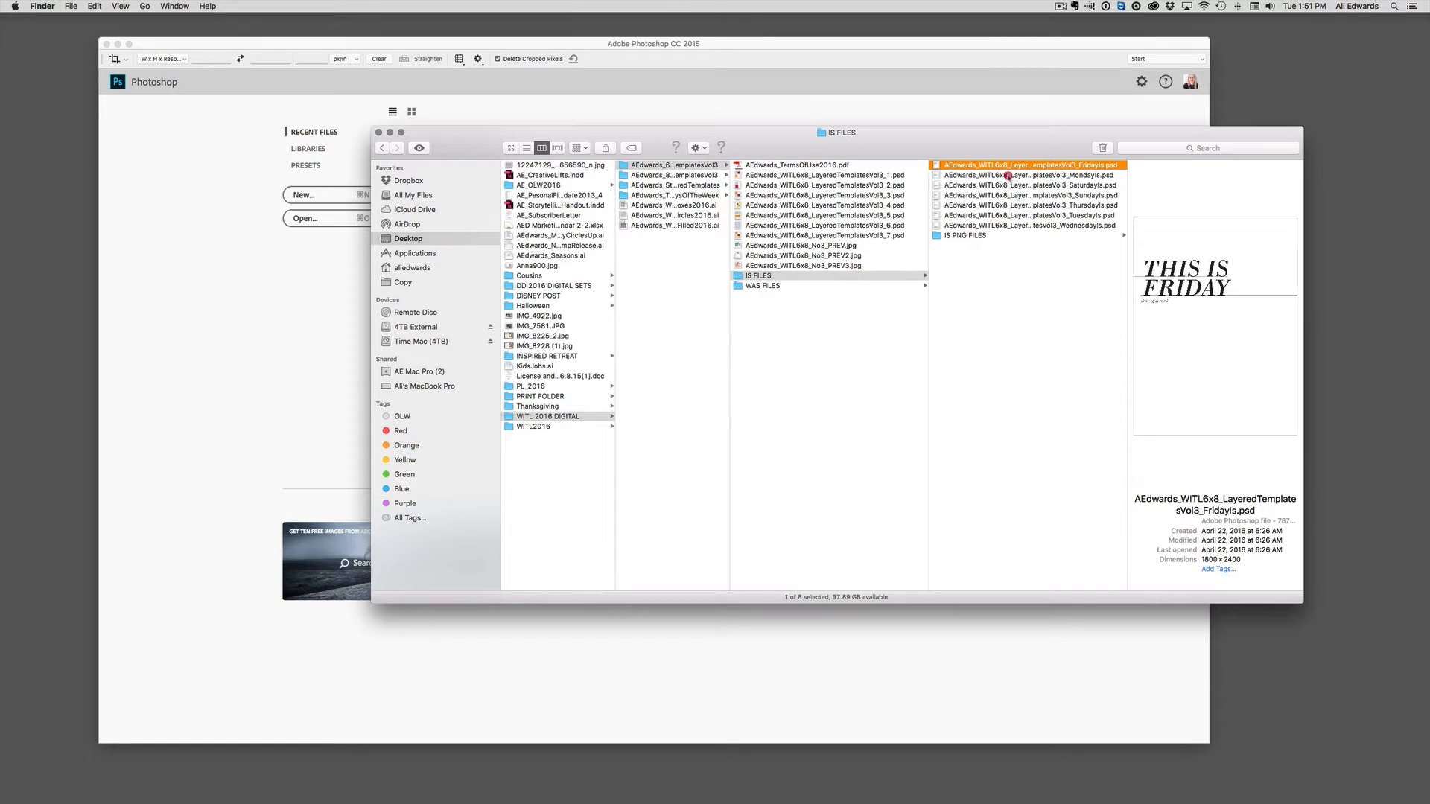
{"action": "left_click", "coordinate": [1008, 175]}
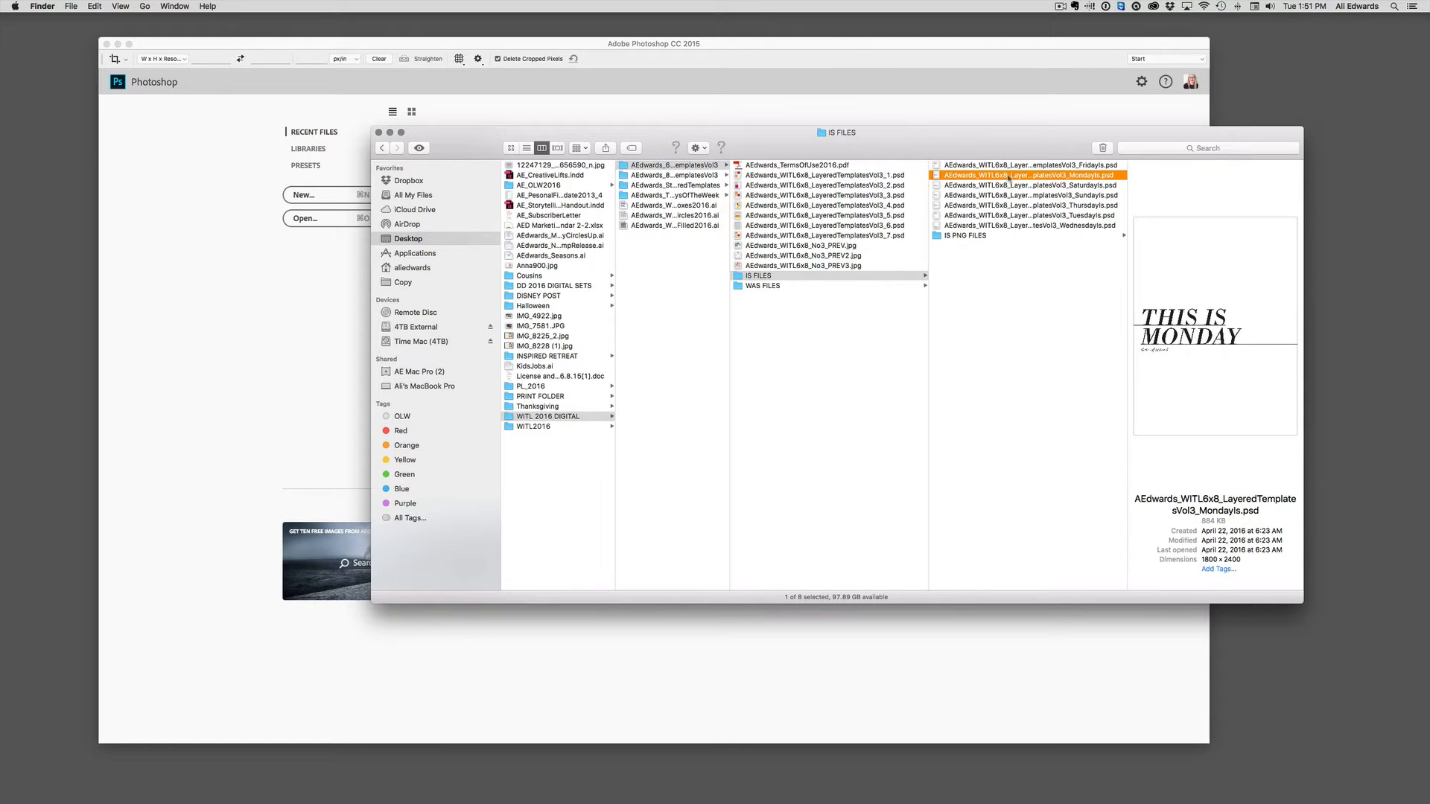
{"action": "left_click", "coordinate": [1005, 196]}
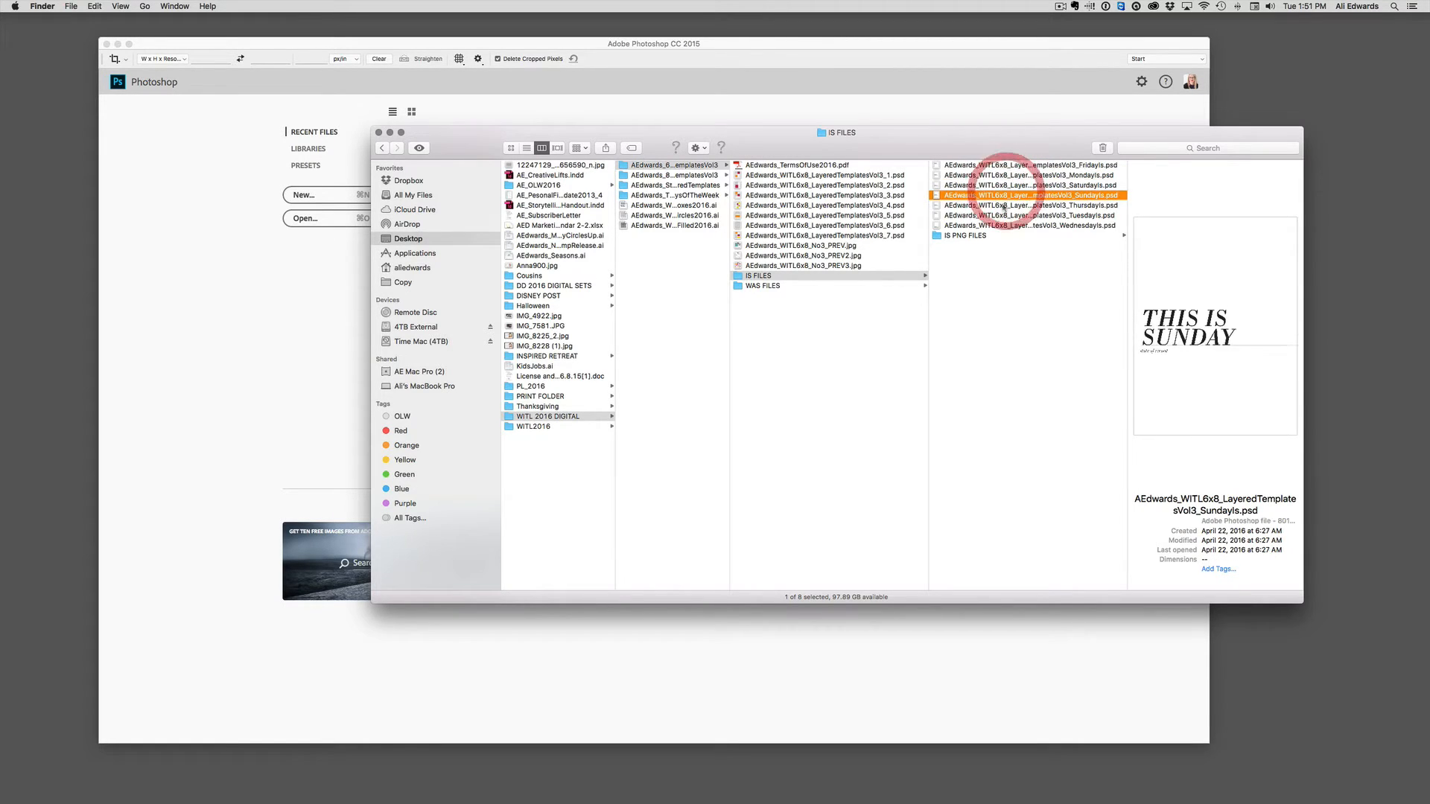
{"action": "left_click", "coordinate": [1003, 206]}
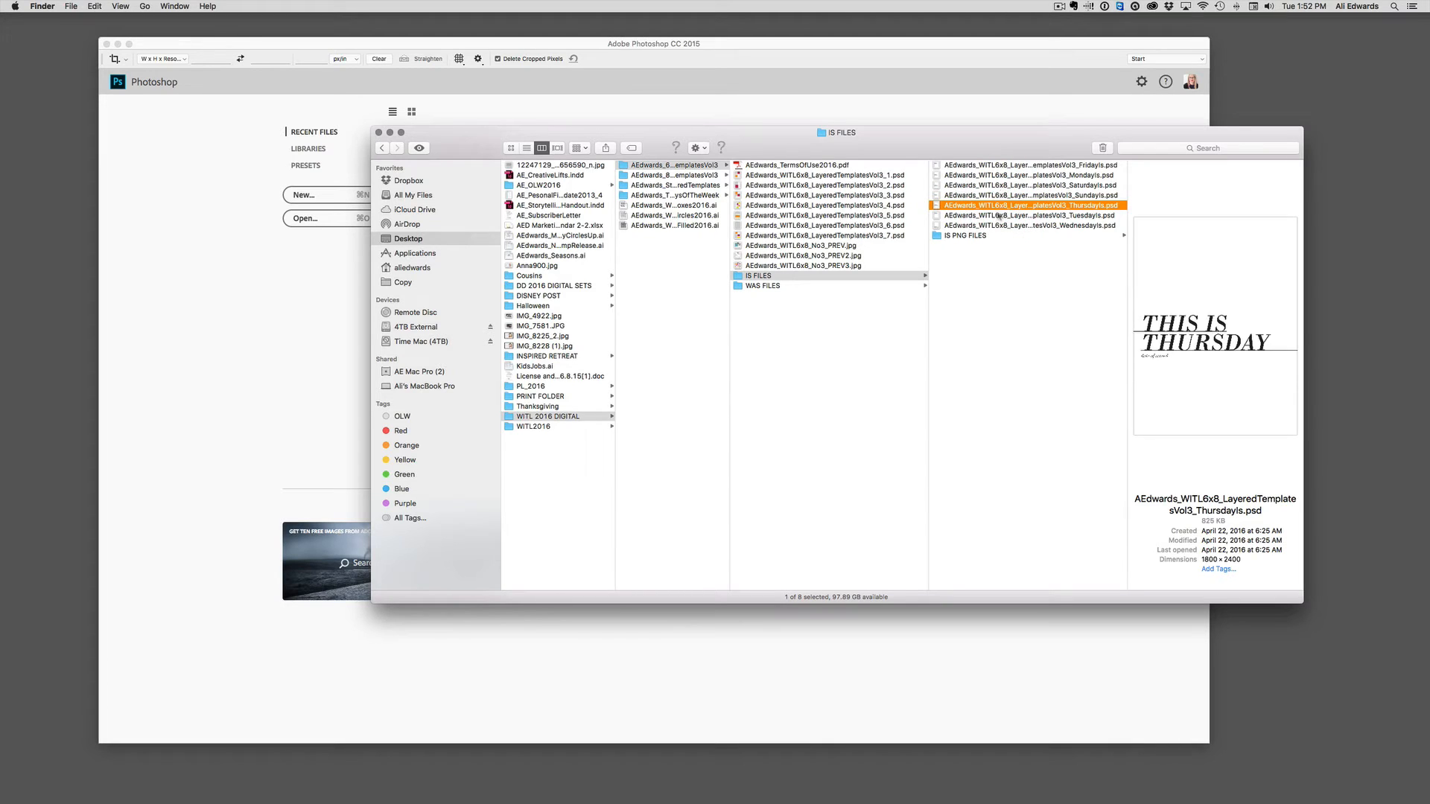
{"action": "left_click", "coordinate": [998, 215]}
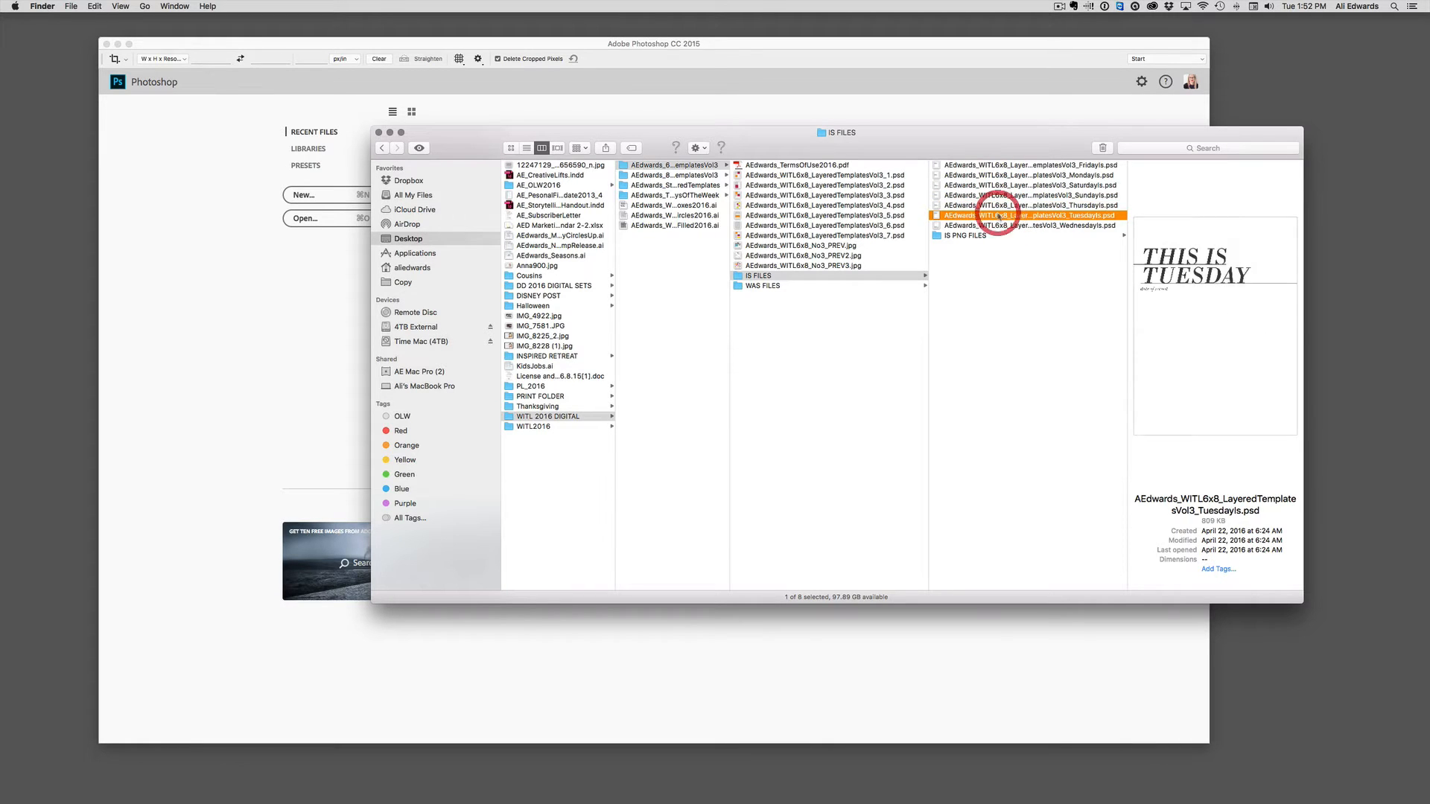
{"action": "left_click", "coordinate": [765, 286]}
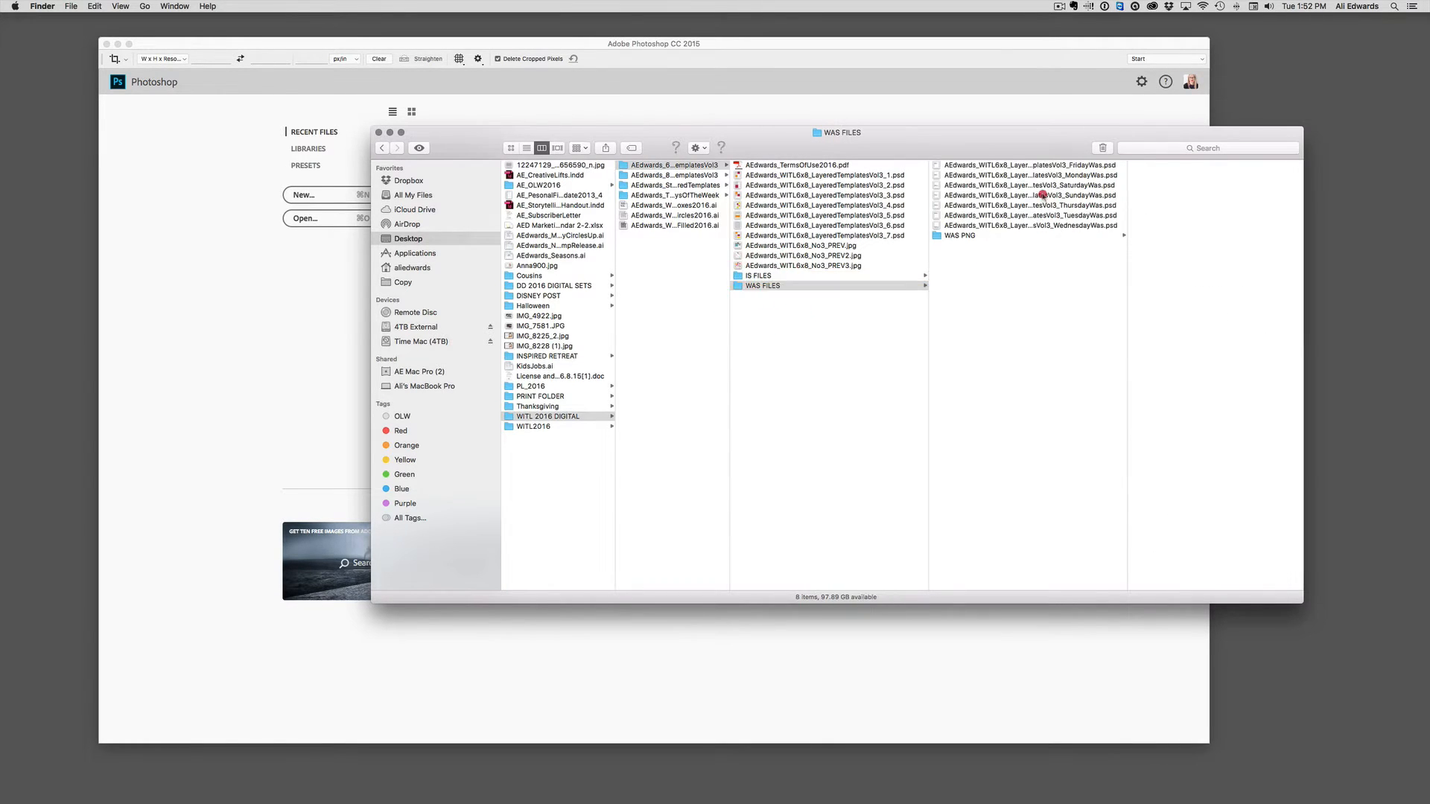
{"action": "left_click", "coordinate": [1043, 195]}
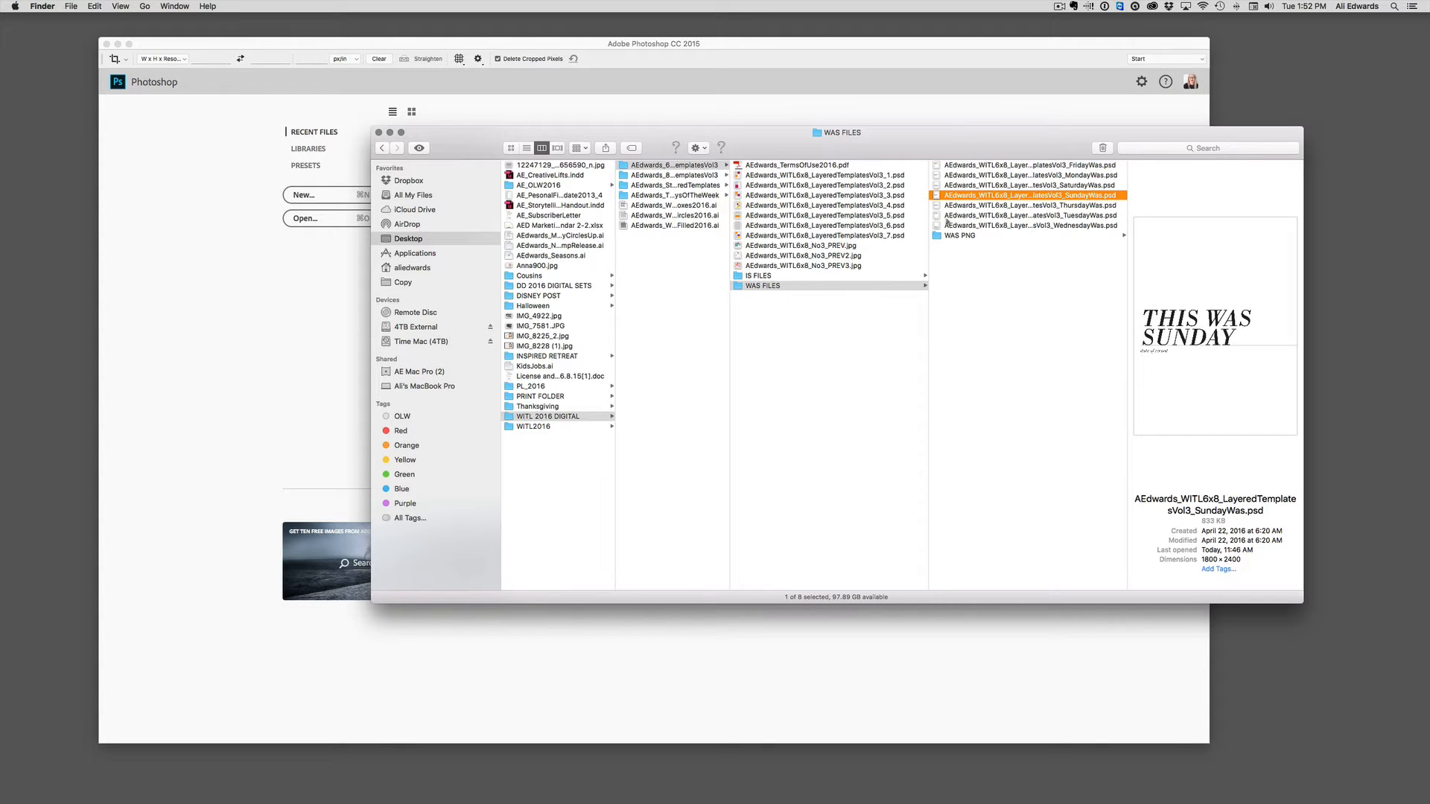
Preview the 6x8 layered collage templates Vol3_1 through Vol3_7 one after another in an enlarged Finder window
{"action": "left_click", "coordinate": [859, 176]}
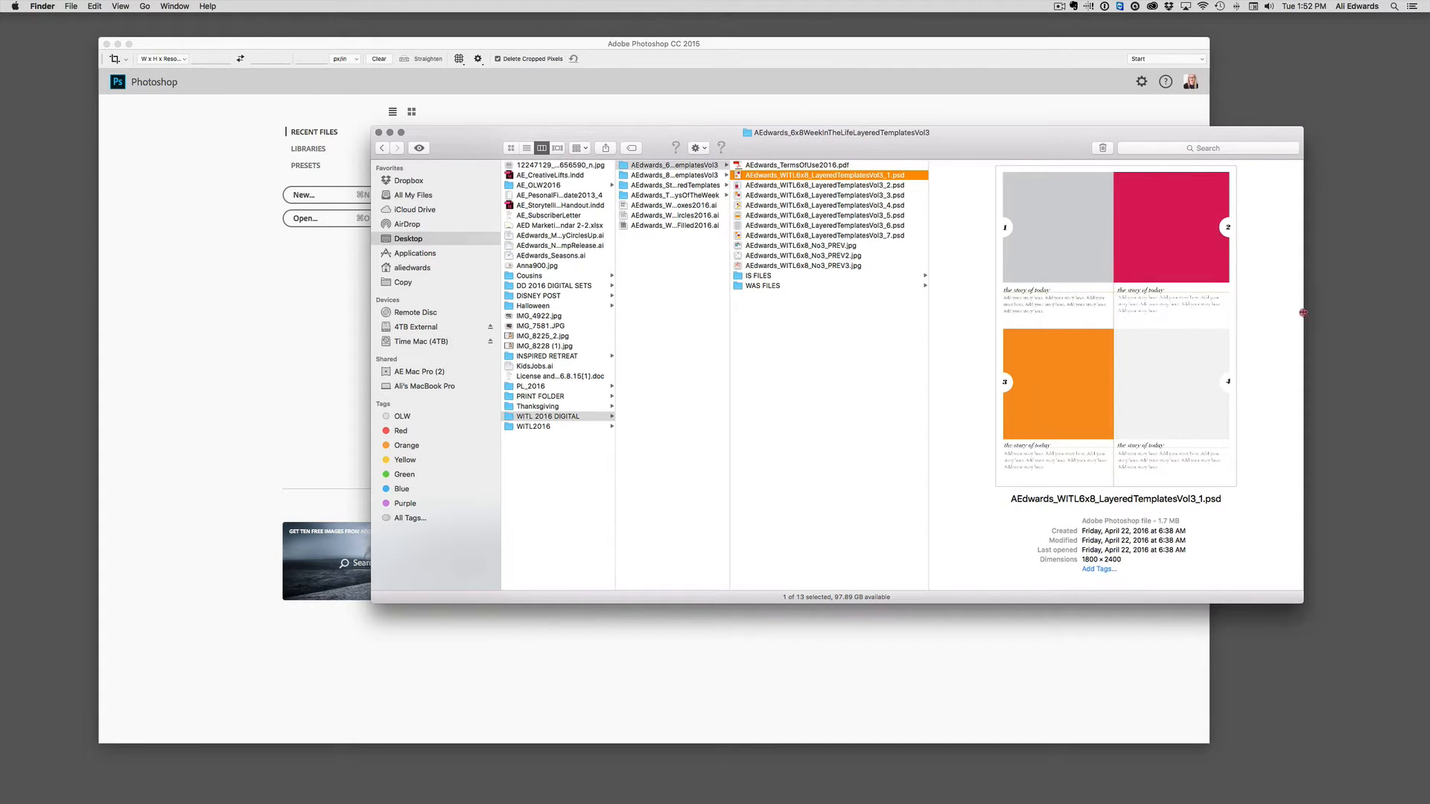
{"action": "left_click_drag", "start_coordinate": [1303, 313], "coordinate": [1423, 311]}
{"action": "left_click_drag", "start_coordinate": [1125, 142], "coordinate": [892, 84]}
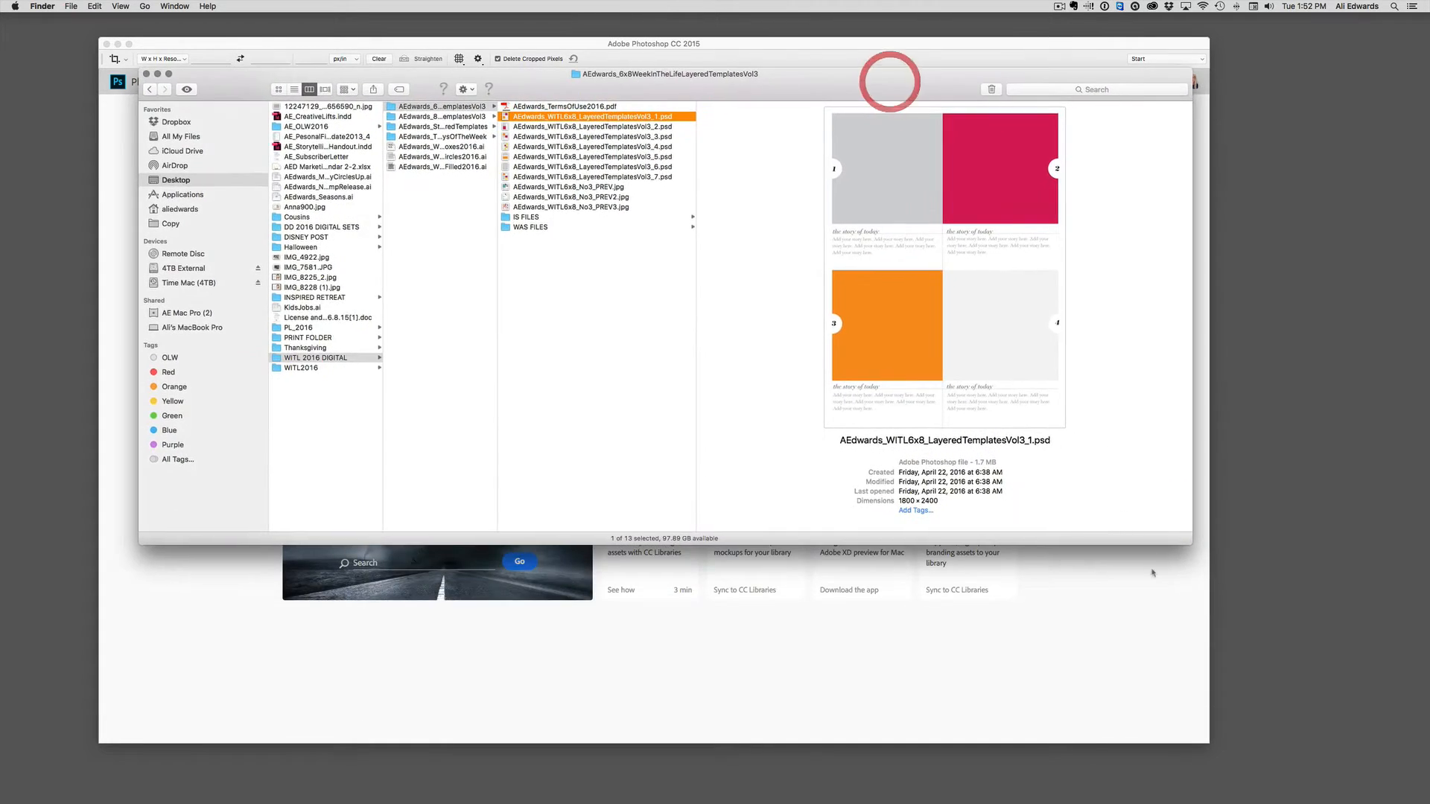
{"action": "left_click_drag", "start_coordinate": [1187, 543], "coordinate": [1332, 696]}
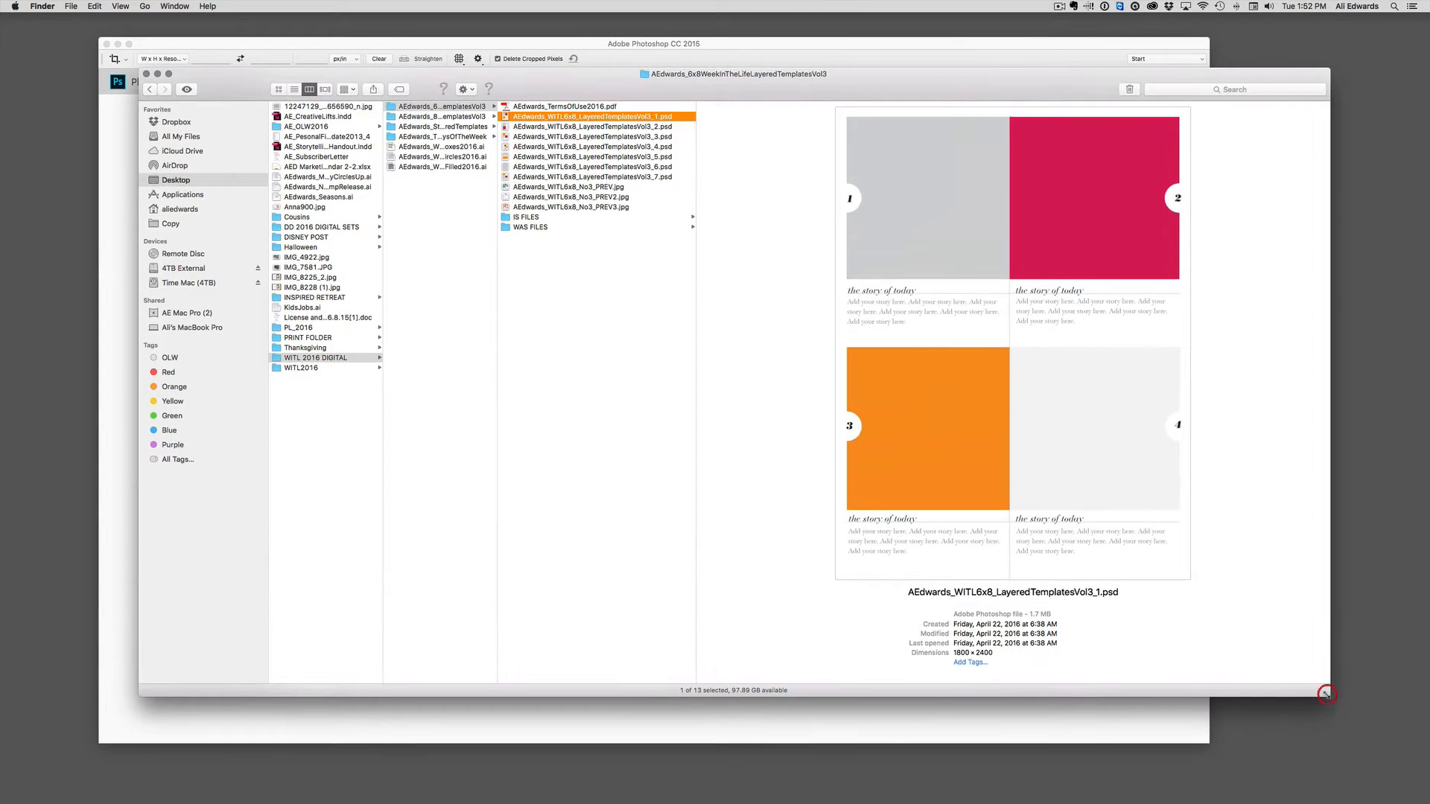
{"action": "left_click_drag", "start_coordinate": [940, 88], "coordinate": [976, 48]}
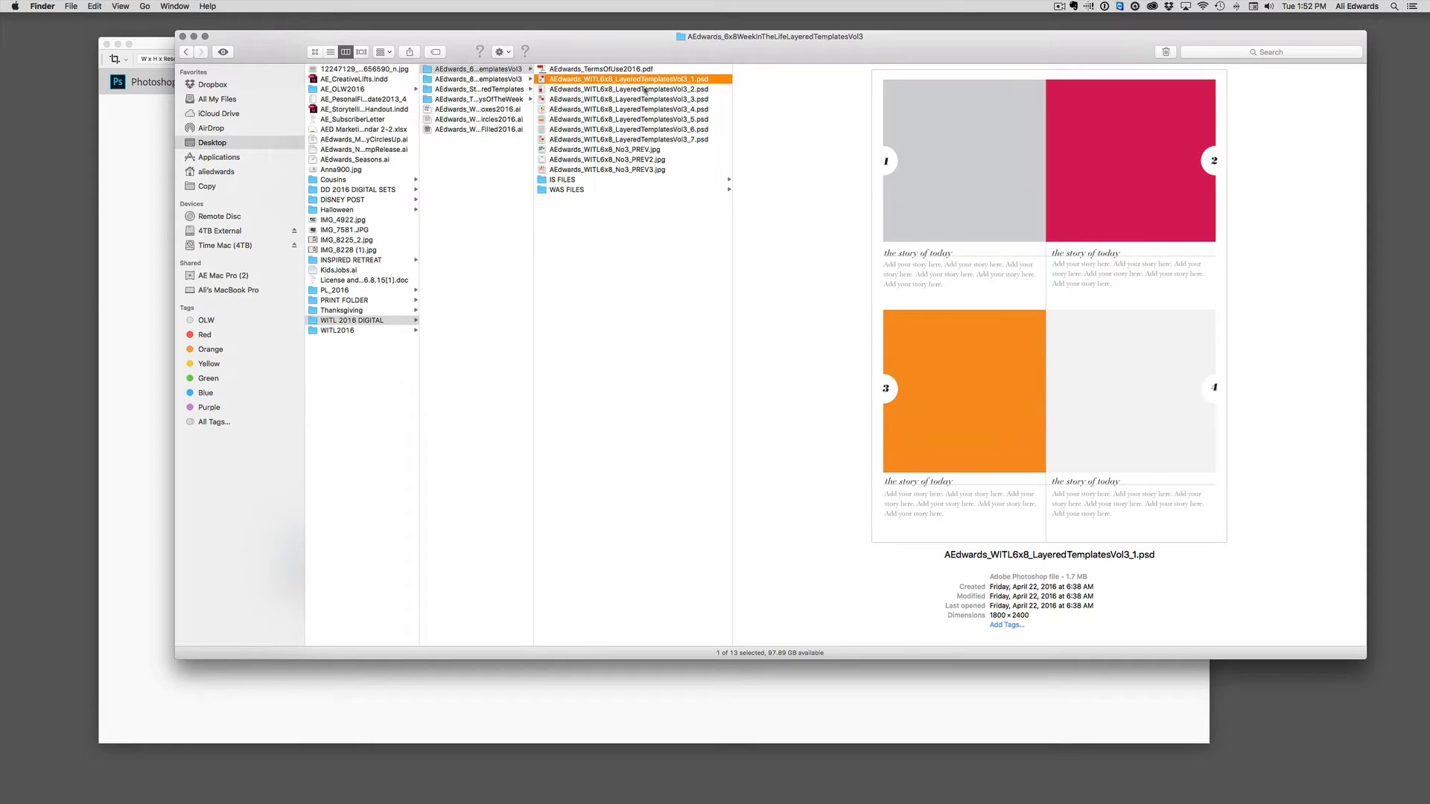
{"action": "left_click", "coordinate": [645, 89]}
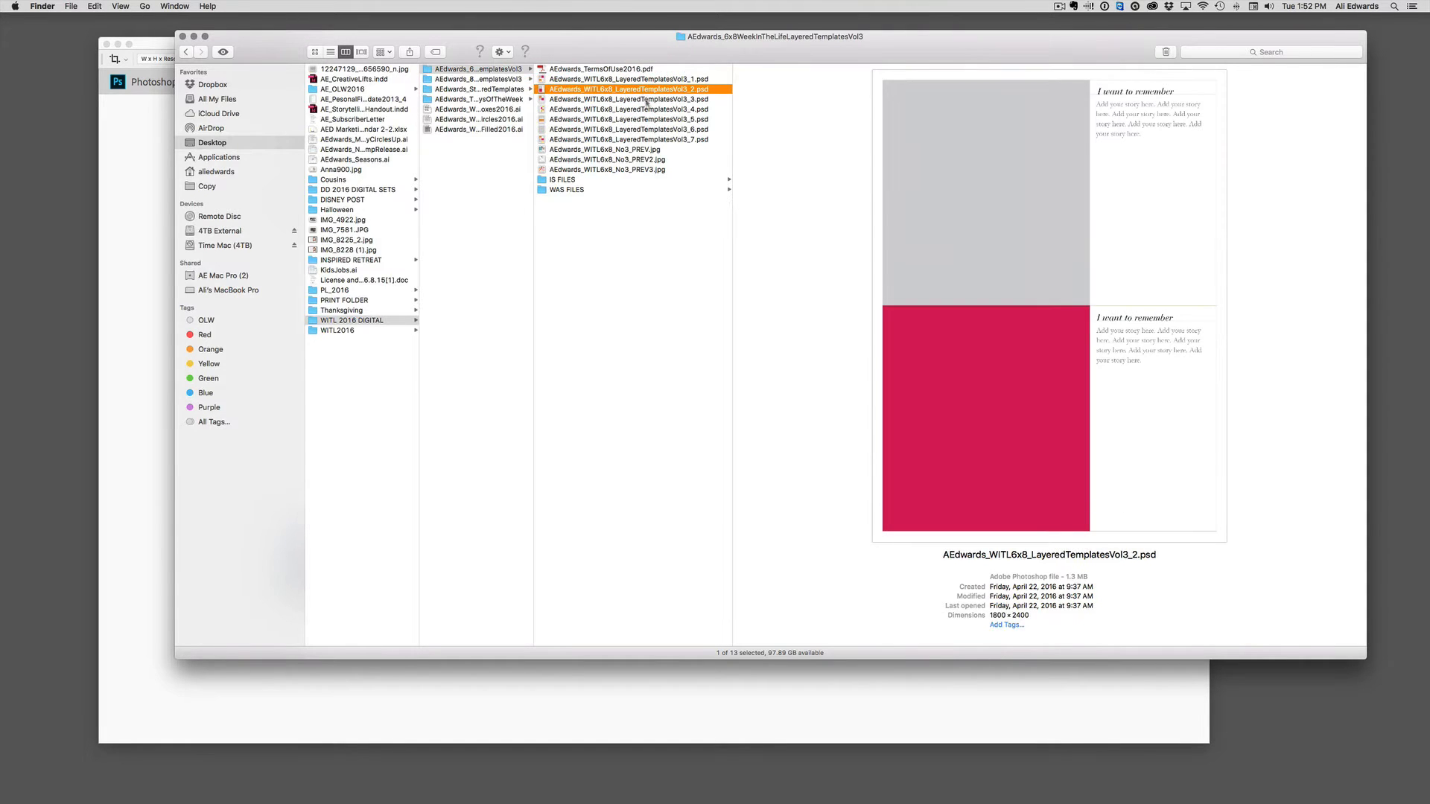
{"action": "left_click", "coordinate": [646, 101]}
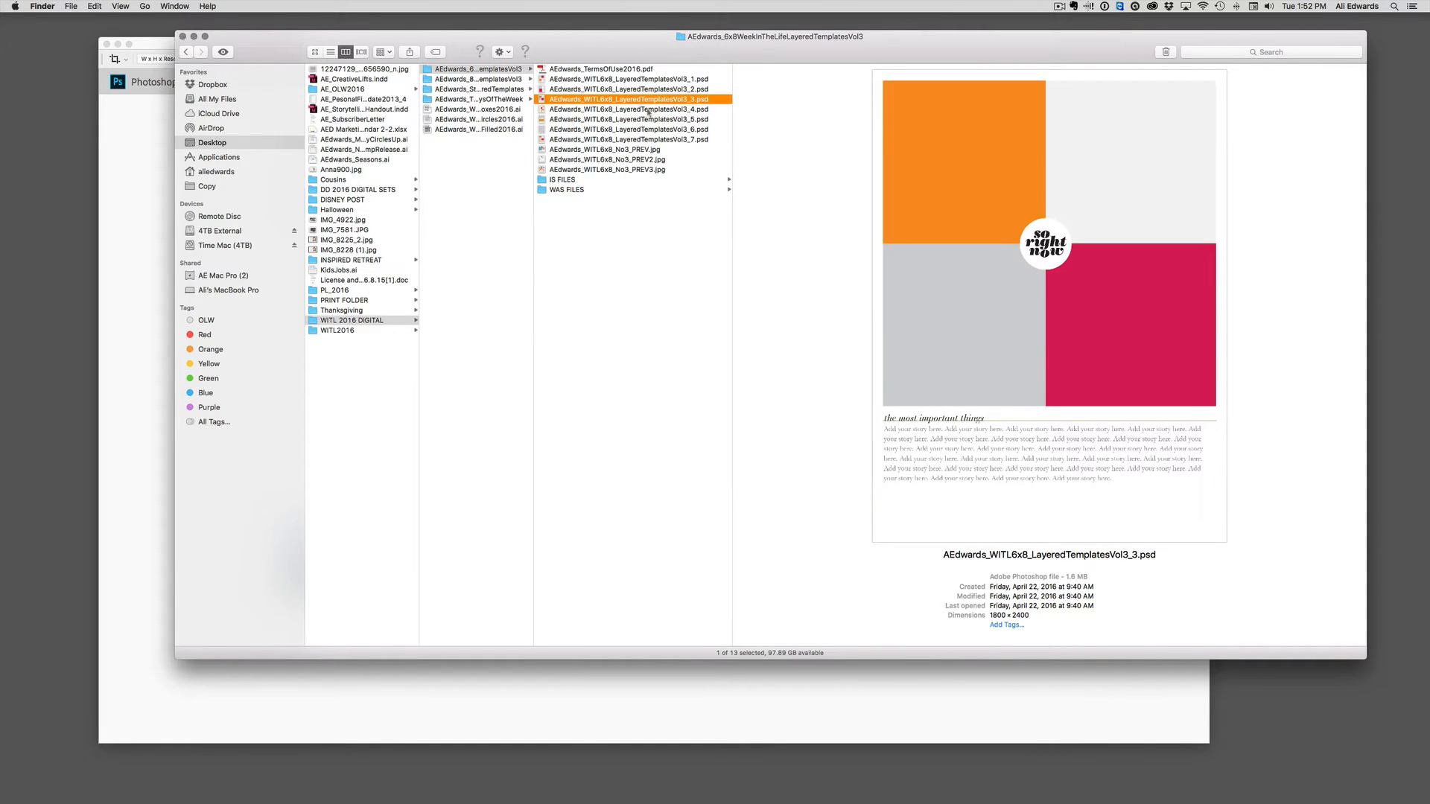
{"action": "left_click", "coordinate": [648, 110]}
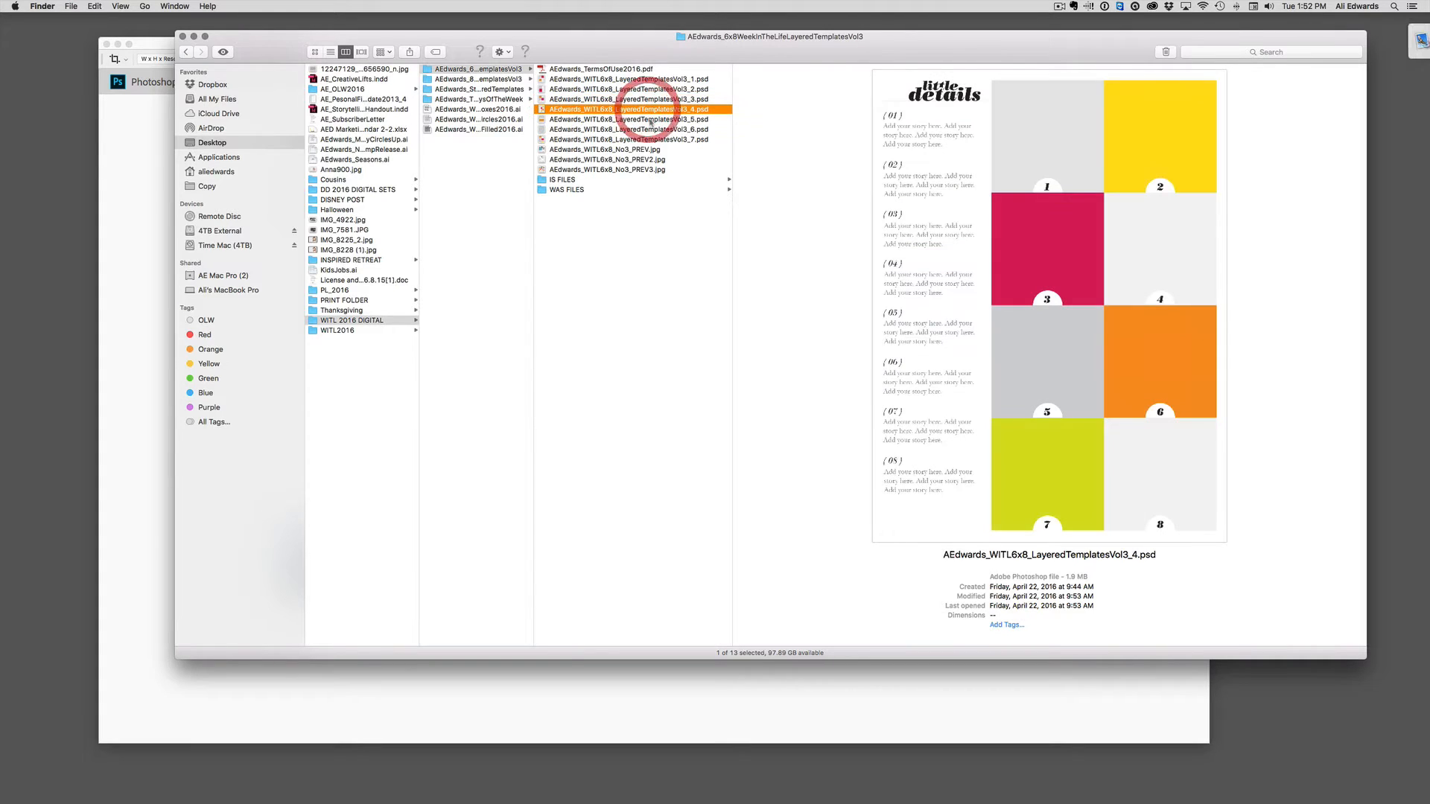
{"action": "left_click", "coordinate": [650, 120]}
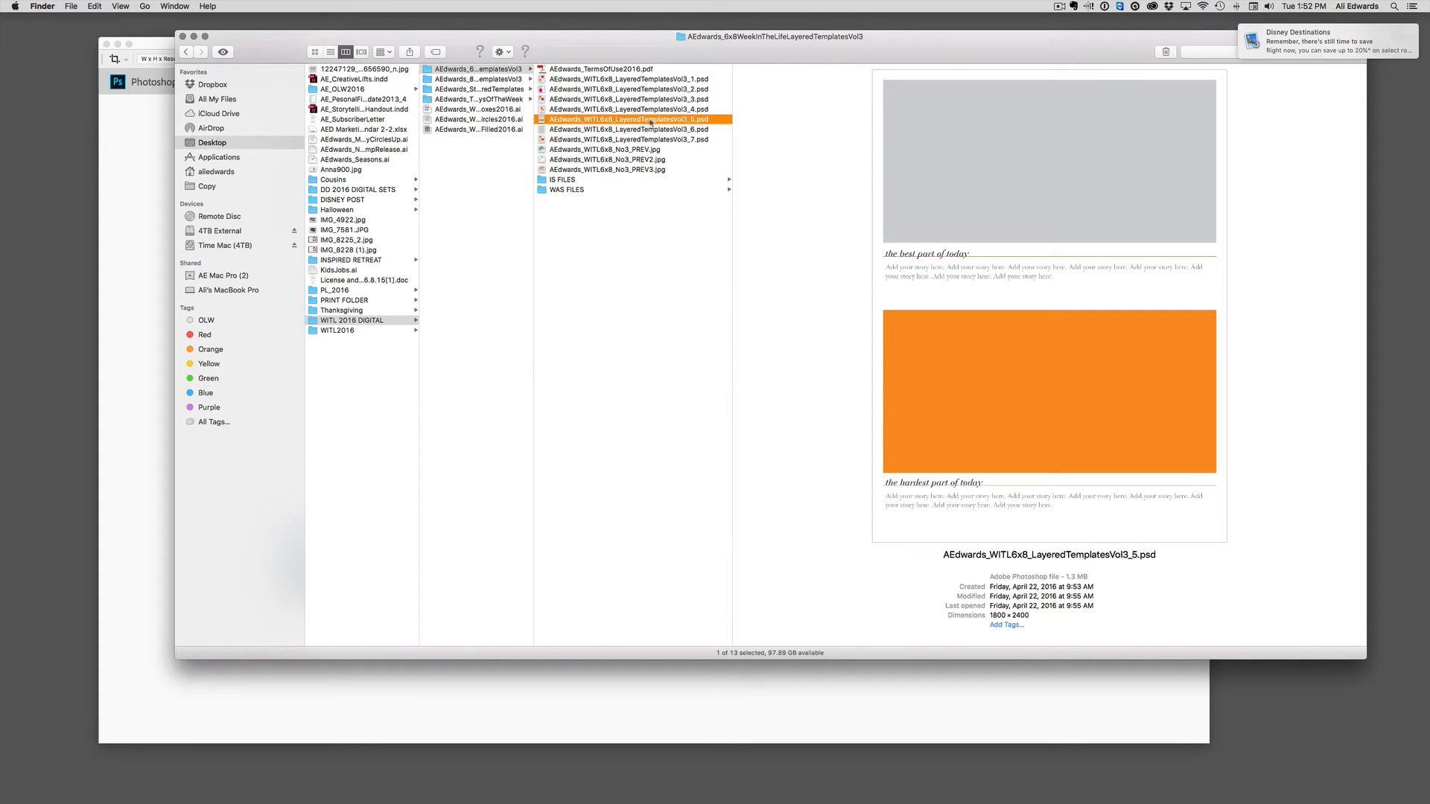
{"action": "left_click", "coordinate": [620, 131]}
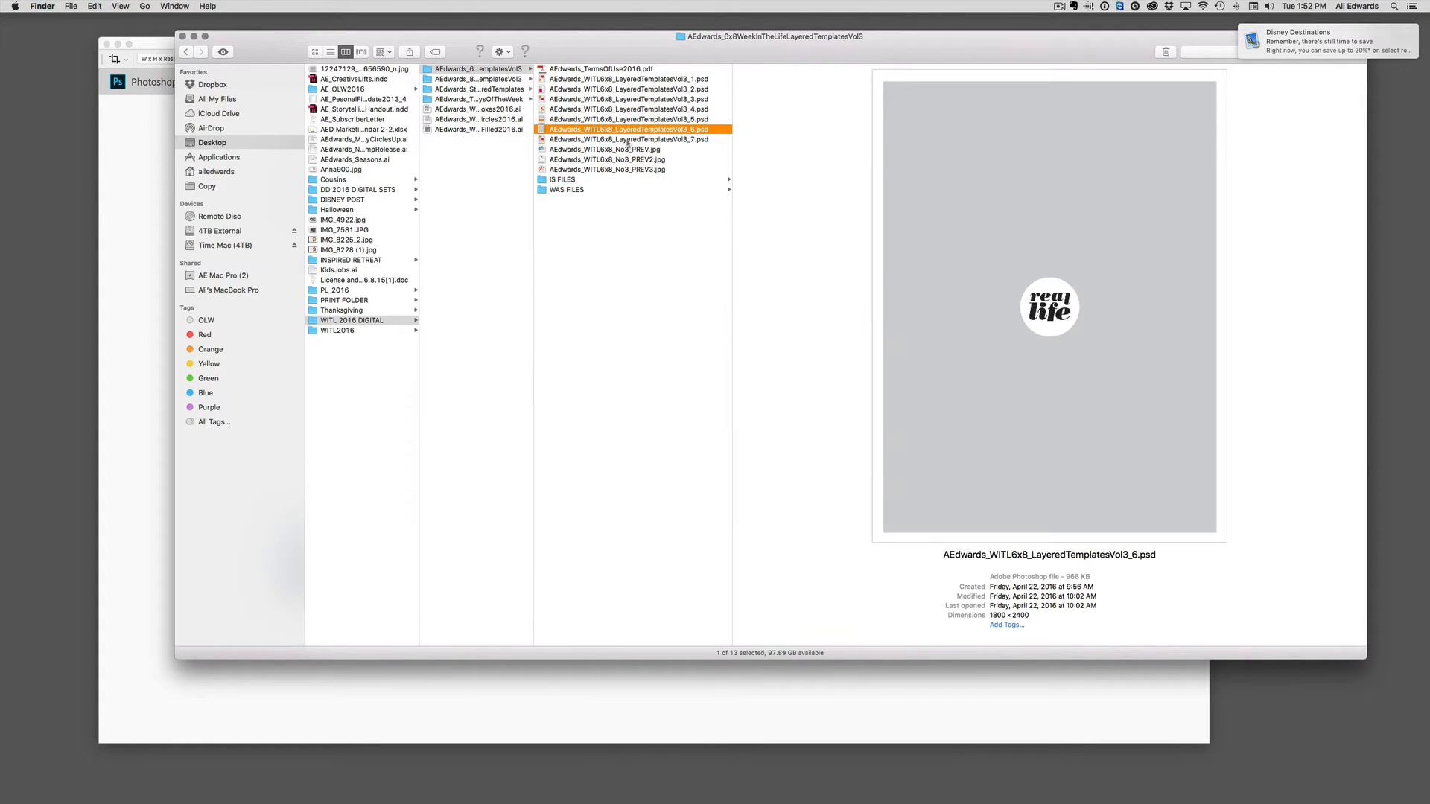
{"action": "left_click", "coordinate": [624, 140]}
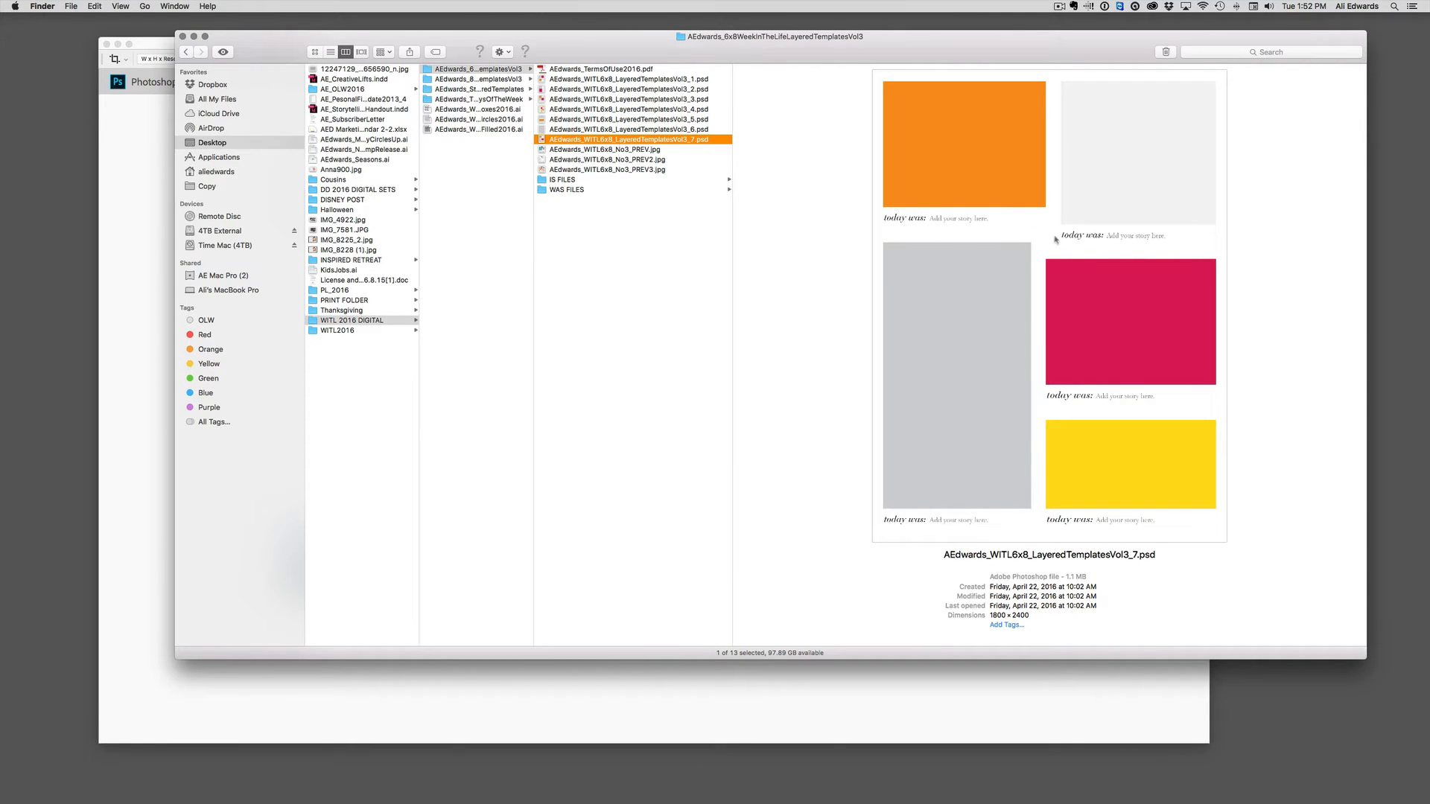
Open the 6x8 Vol3_MondayWas.psd template from the WAS FILES folder in Photoshop
{"action": "left_click_drag", "start_coordinate": [865, 51], "coordinate": [902, 60]}
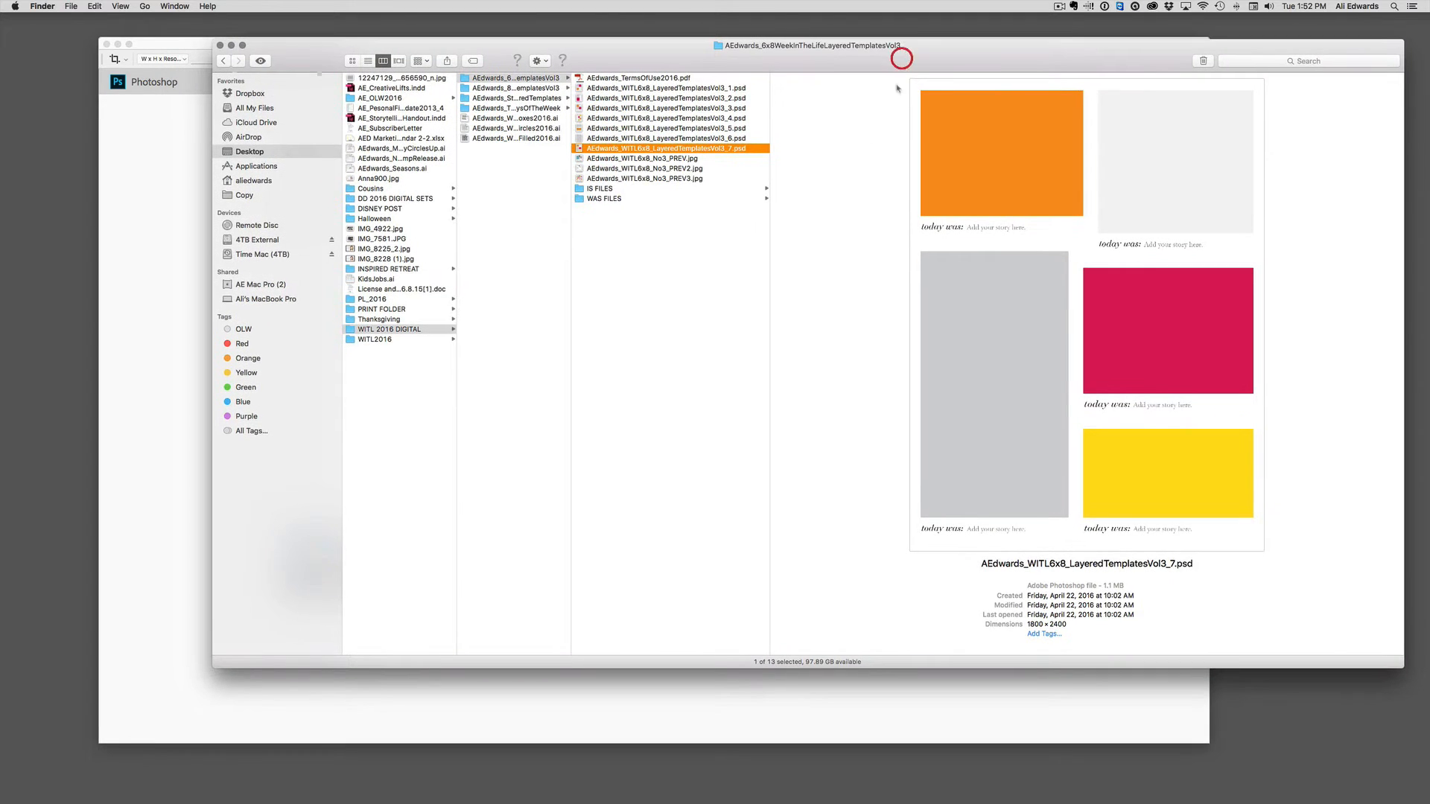
{"action": "left_click", "coordinate": [609, 199]}
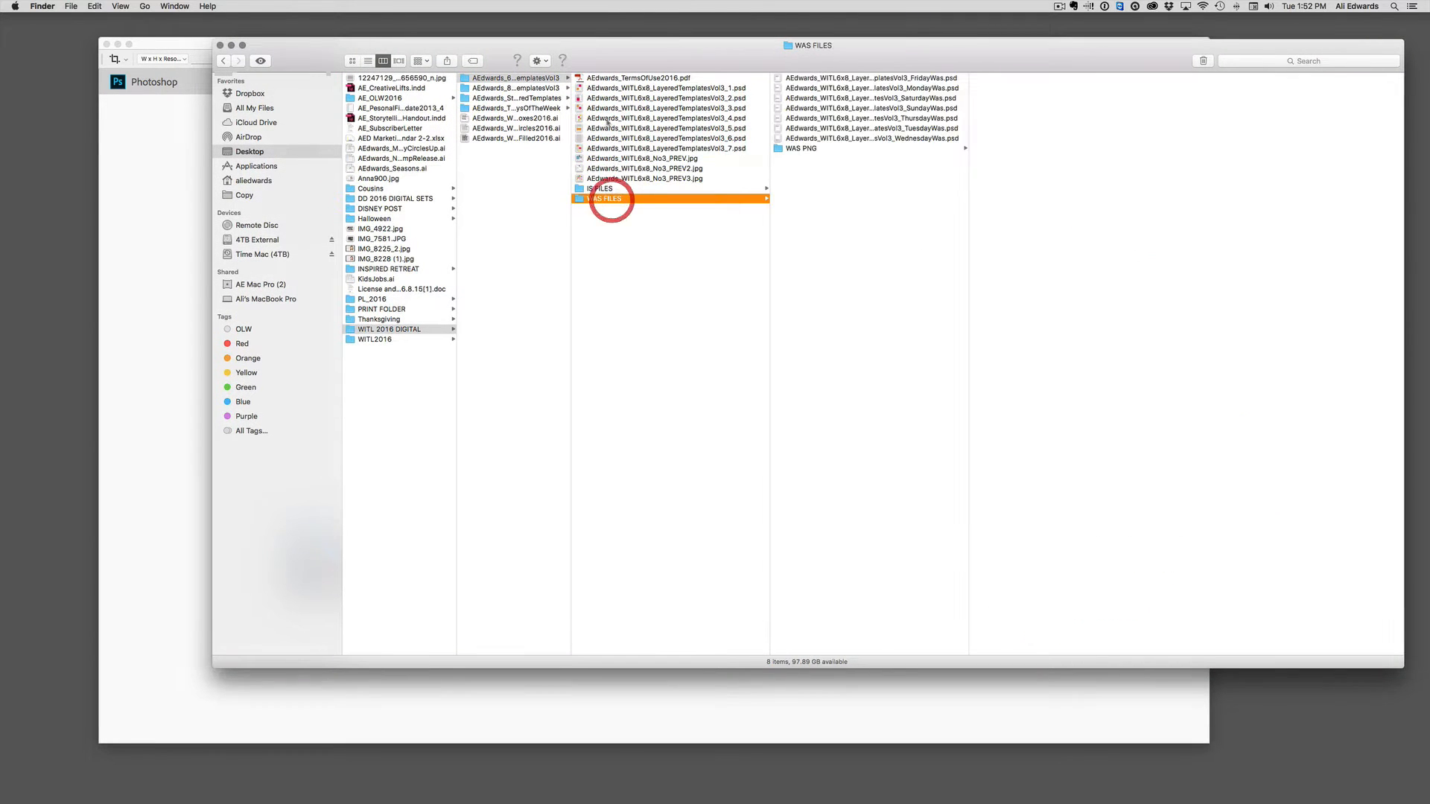
{"action": "left_click_drag", "start_coordinate": [621, 59], "coordinate": [631, 58]}
{"action": "left_click", "coordinate": [911, 88]}
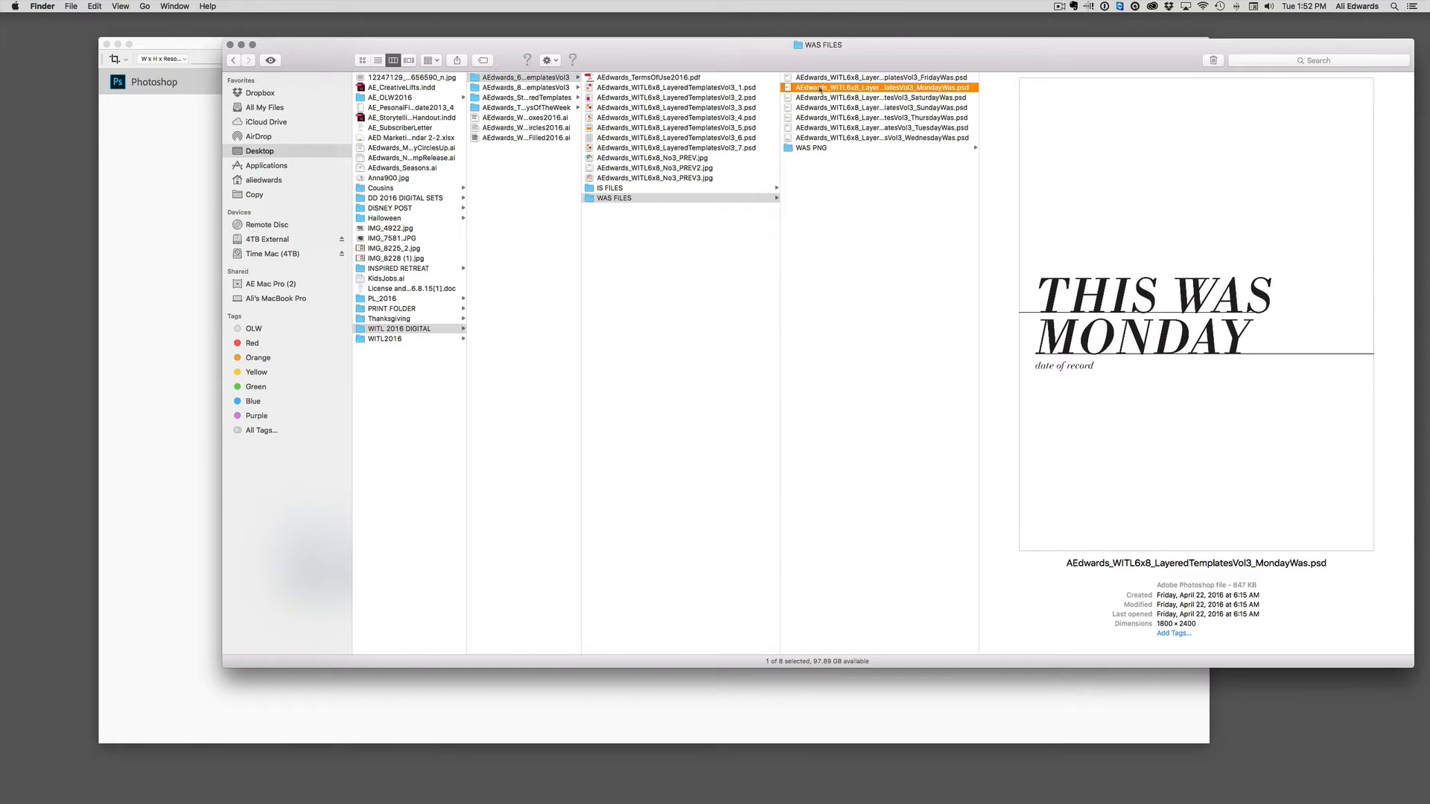
{"action": "left_click_drag", "start_coordinate": [821, 90], "coordinate": [709, 788]}
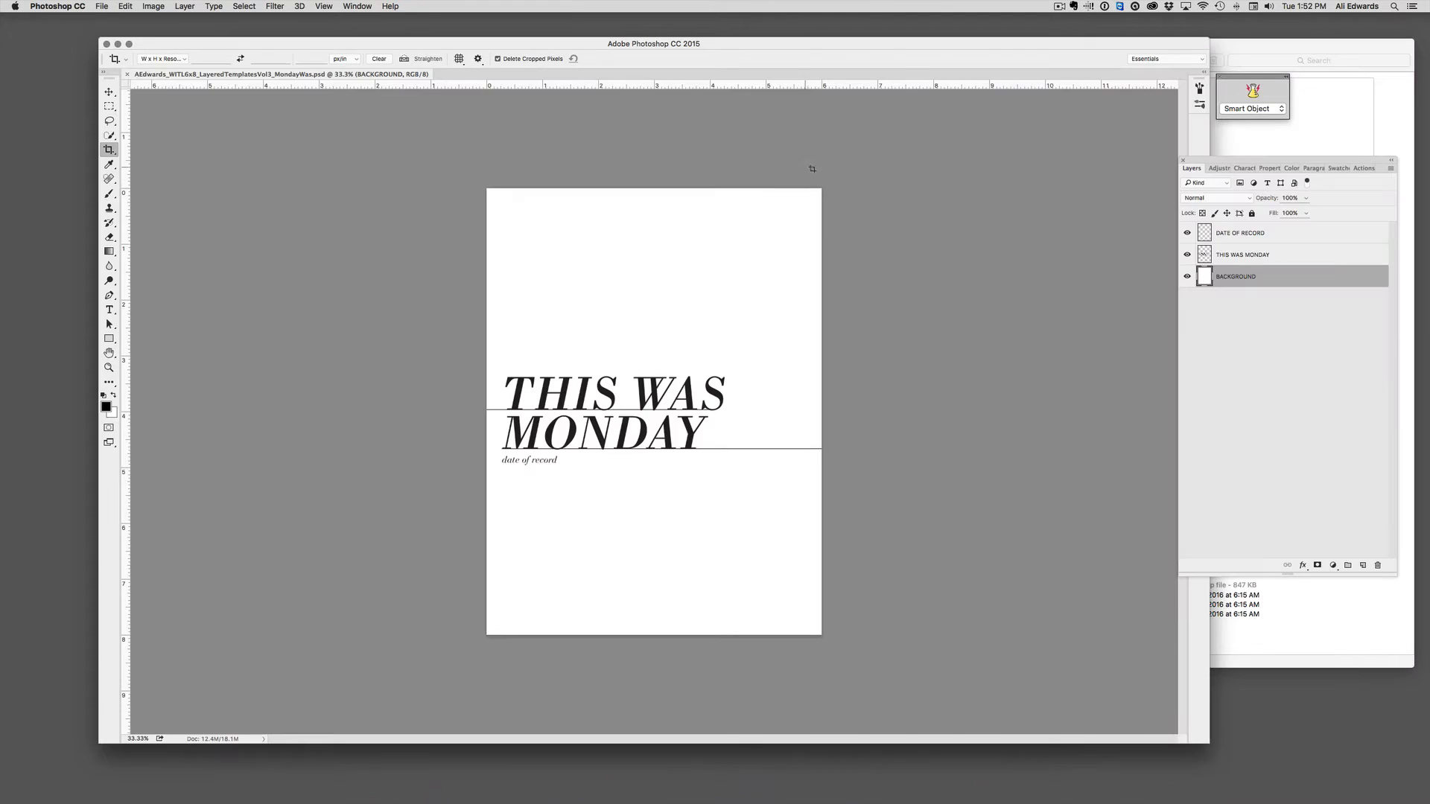
Open the 6x8 LayeredTemplatesVol3_1.psd template from its Finder folder in Photoshop
{"action": "left_click", "coordinate": [1314, 58]}
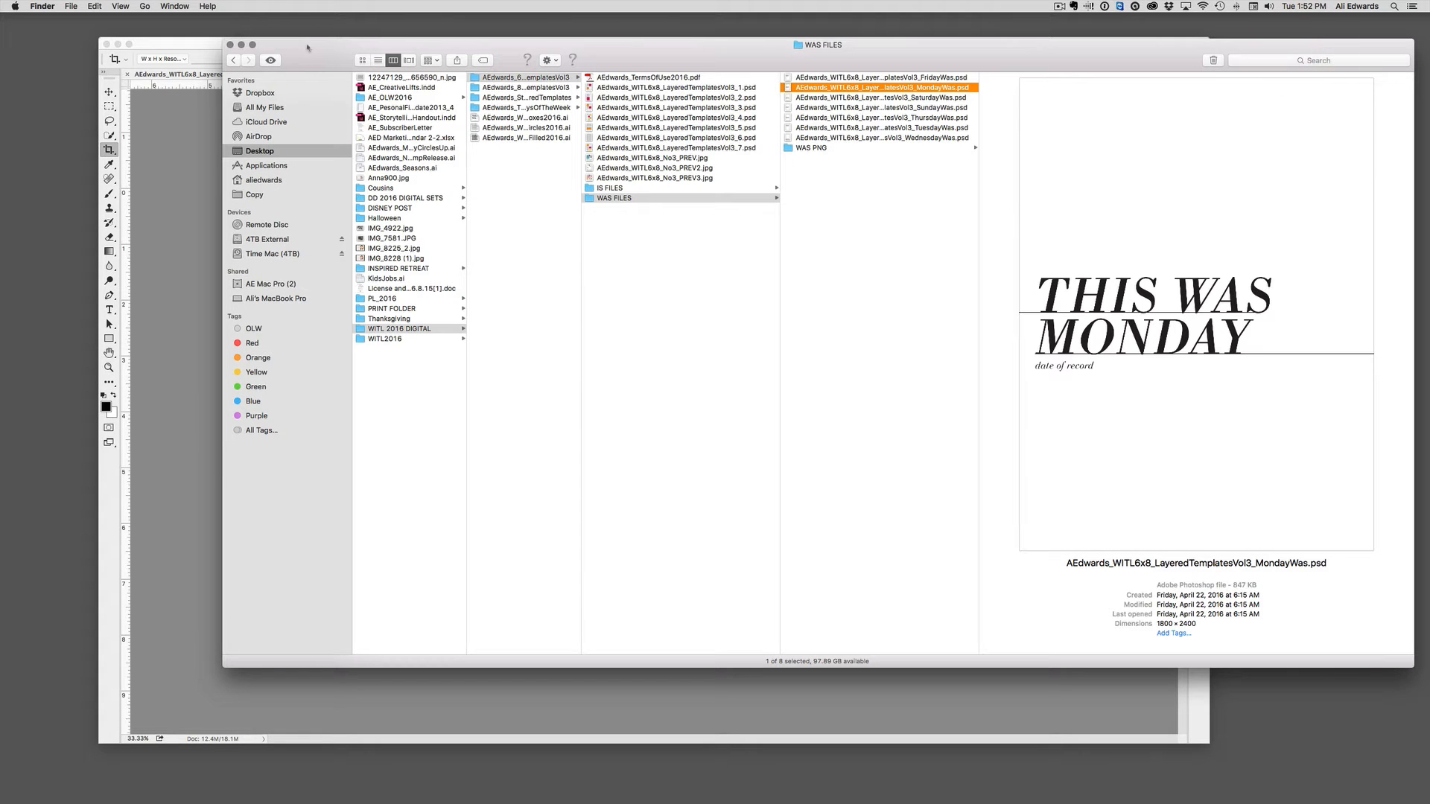
{"action": "left_click", "coordinate": [648, 196]}
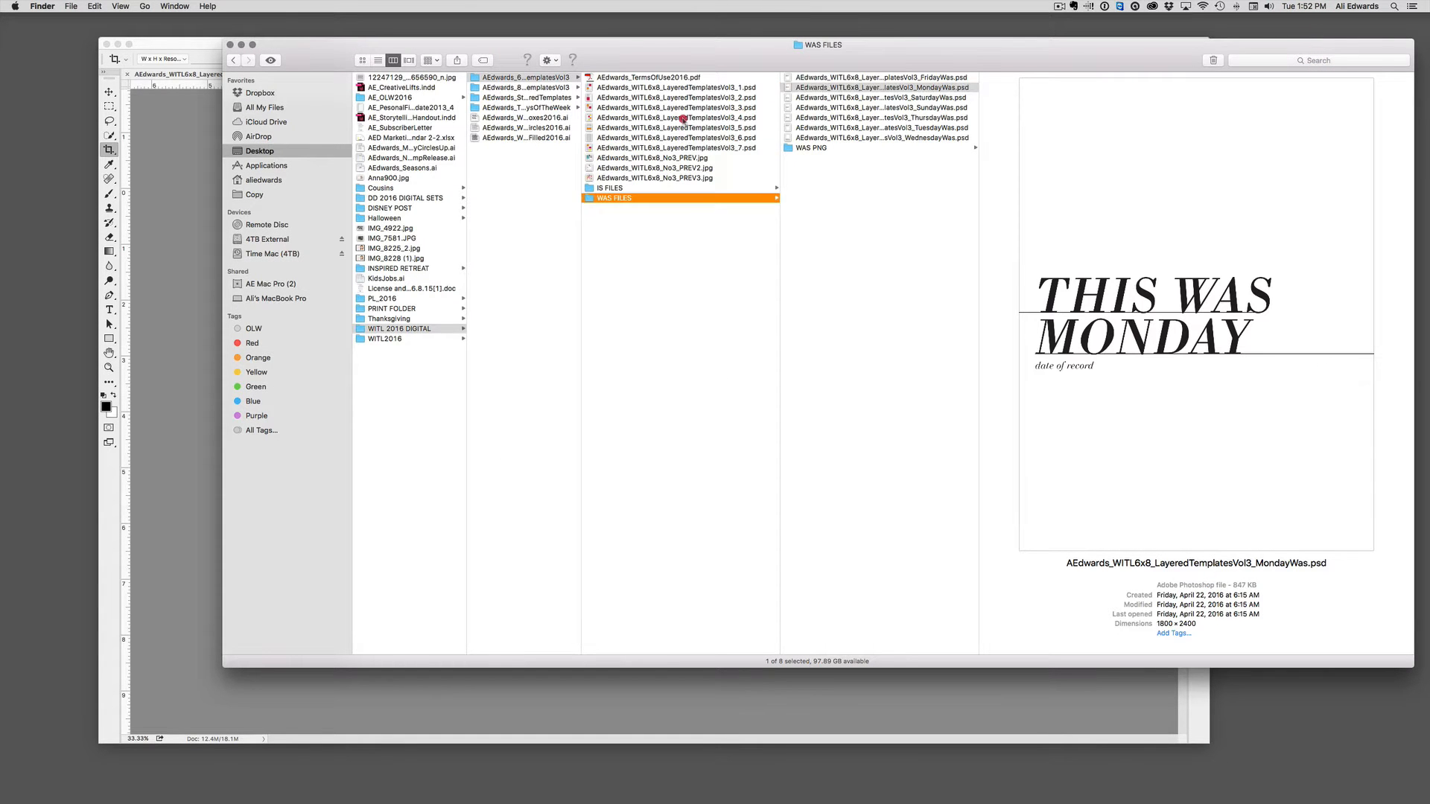
{"action": "left_click", "coordinate": [686, 128]}
{"action": "left_click", "coordinate": [680, 107]}
{"action": "left_click", "coordinate": [682, 97]}
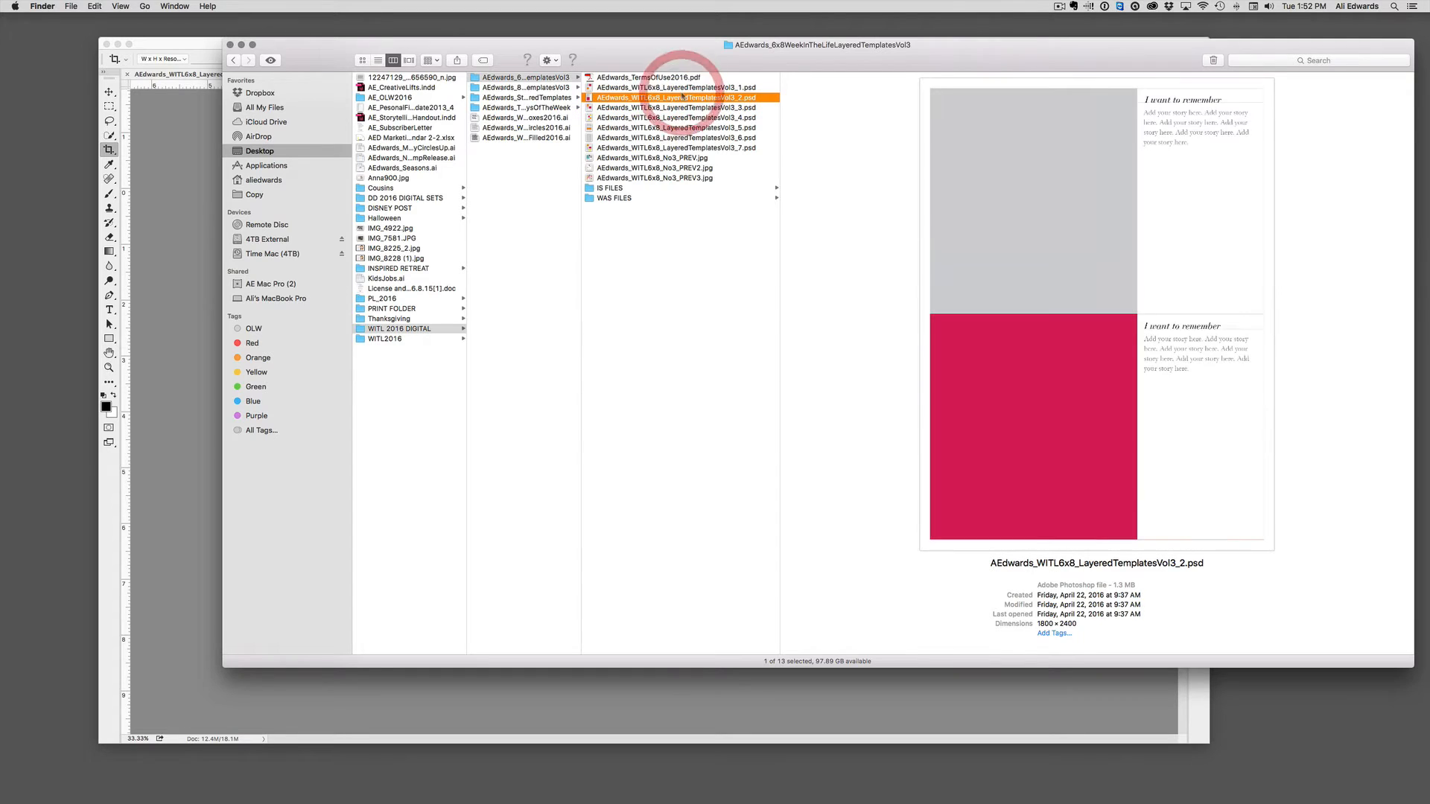
{"action": "left_click", "coordinate": [681, 87]}
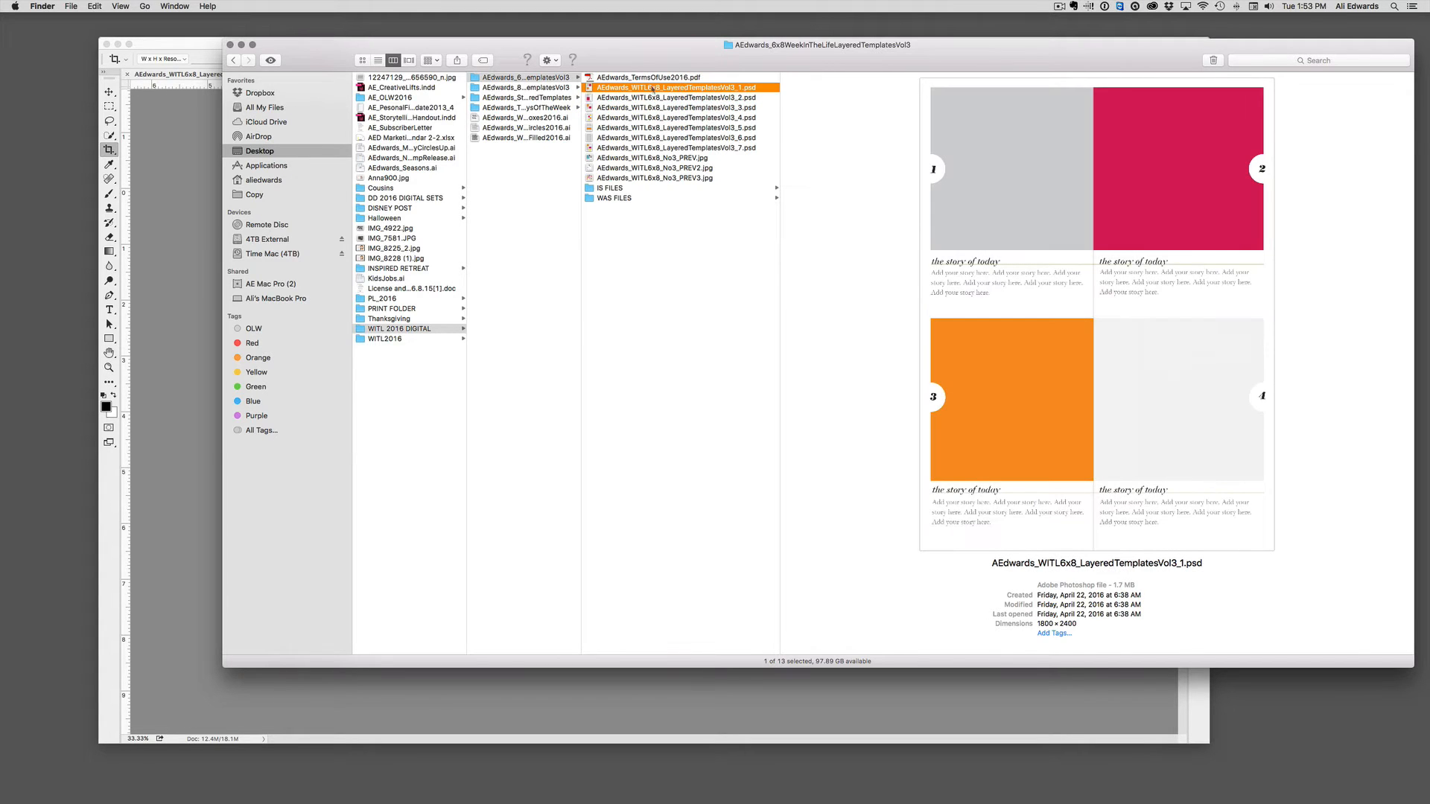
{"action": "left_click_drag", "start_coordinate": [652, 88], "coordinate": [709, 787]}
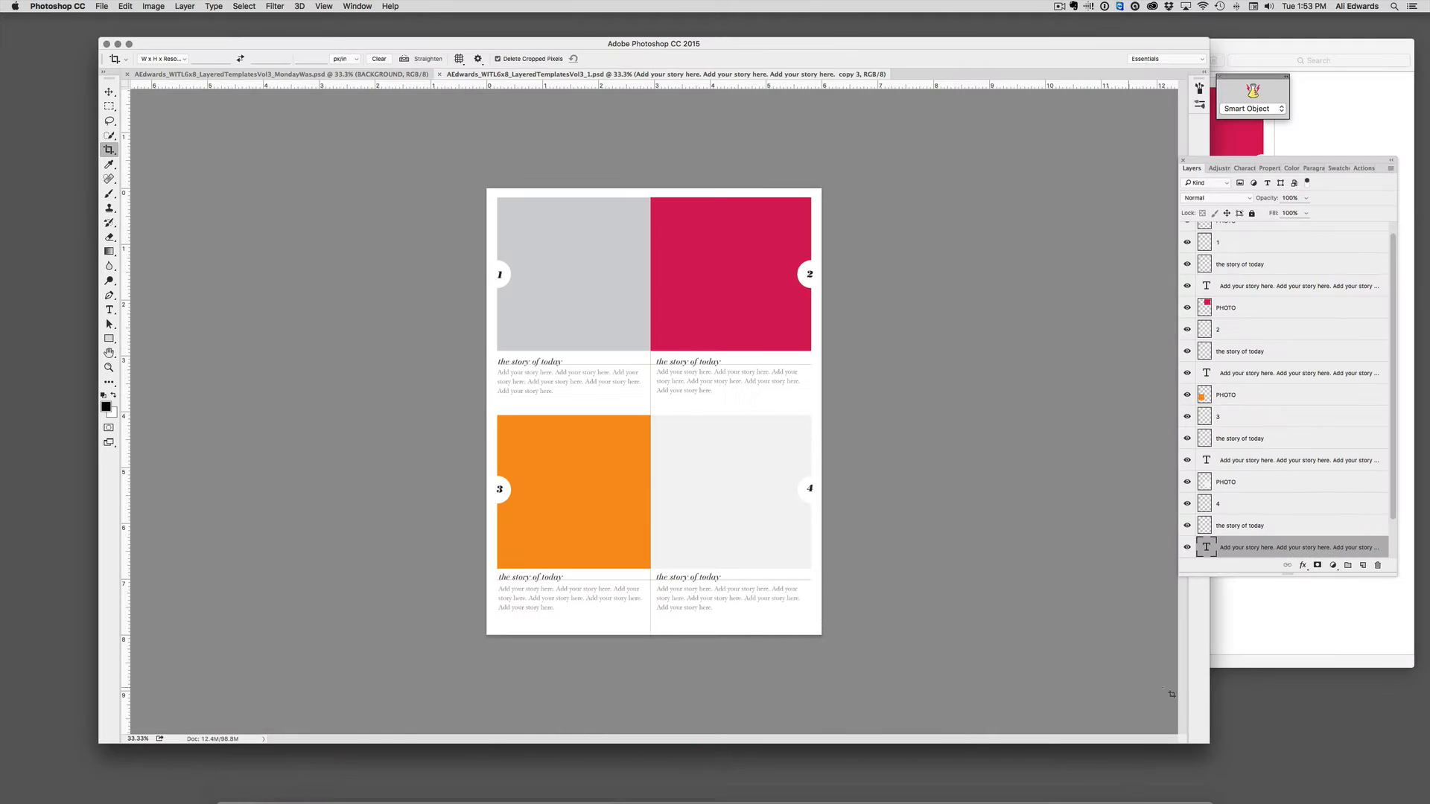
Minimize the Finder window and bring the Vol3_MondayWas.psd document to the front
{"action": "left_click", "coordinate": [1286, 624]}
{"action": "left_click", "coordinate": [240, 45]}
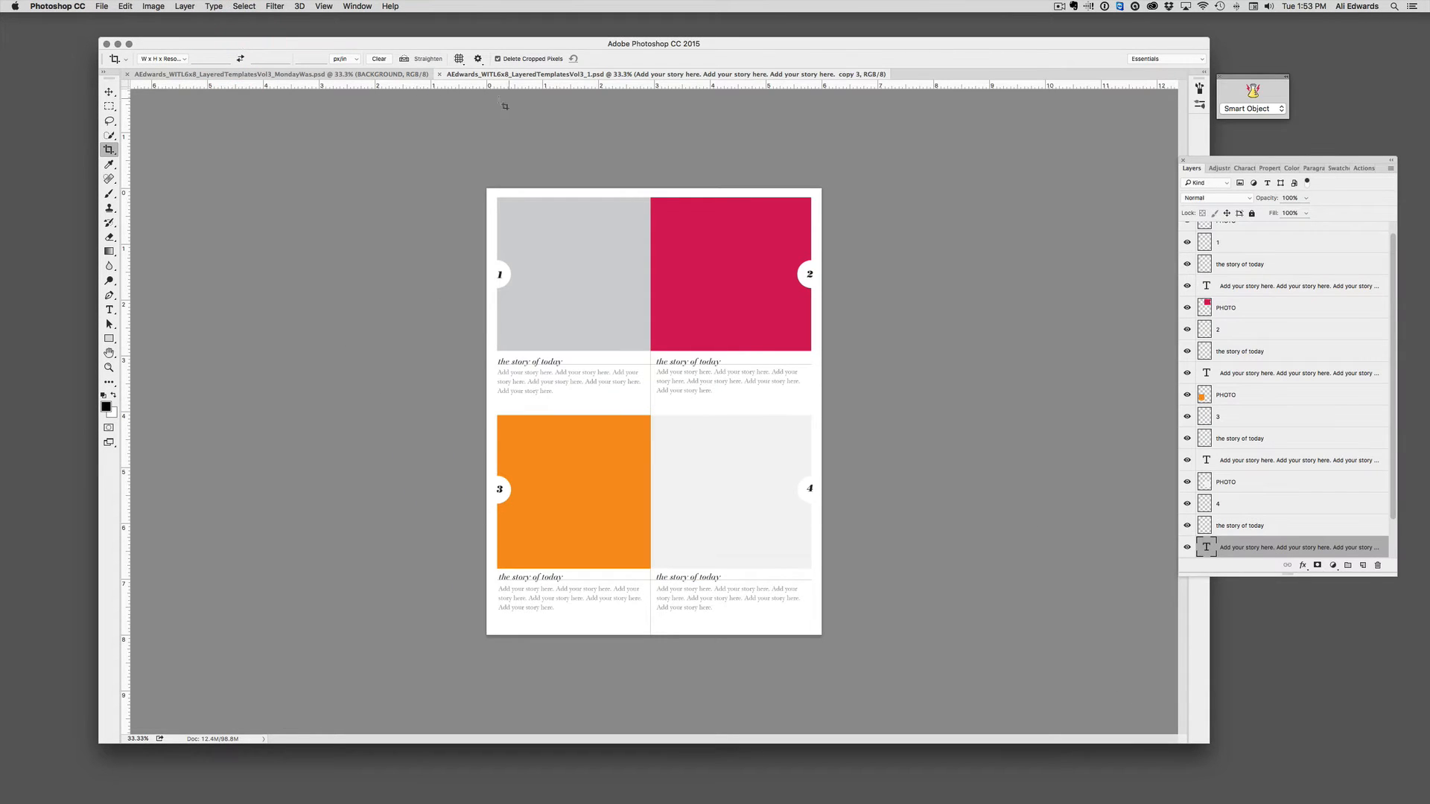
{"action": "left_click", "coordinate": [399, 74]}
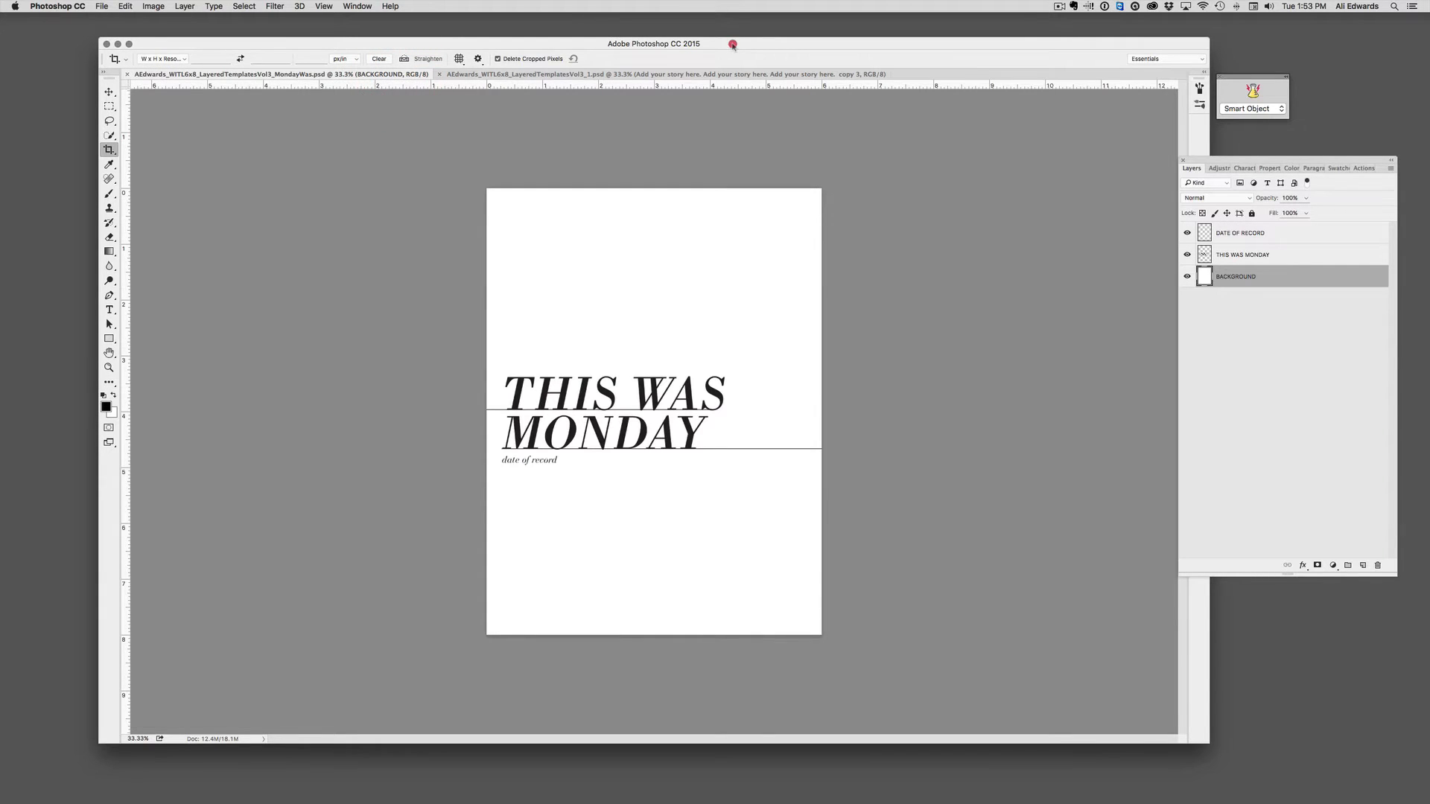
Reposition the Photoshop window and place the Layers panel closer to the Monday title page
{"action": "left_click_drag", "start_coordinate": [733, 45], "coordinate": [713, 38]}
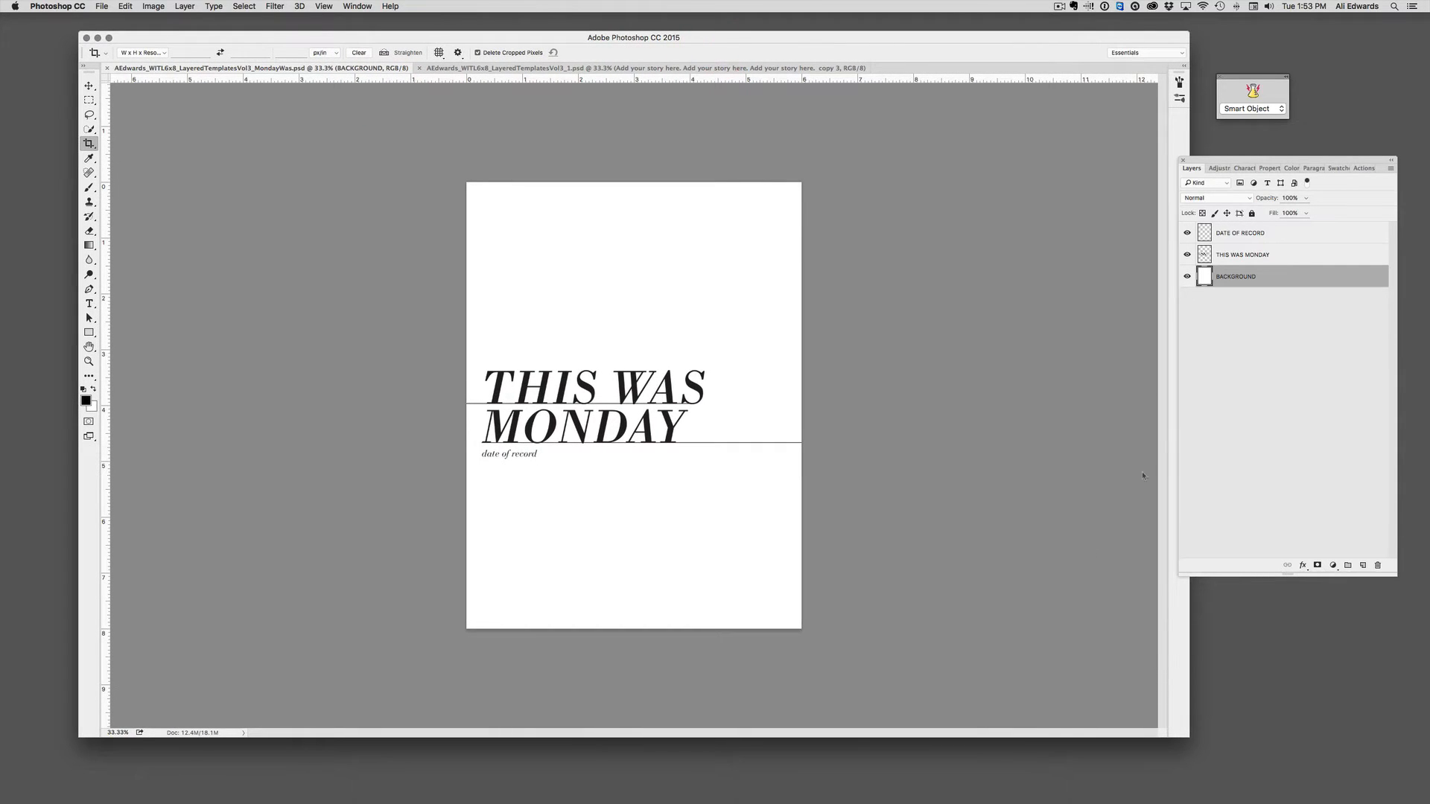
{"action": "left_click", "coordinate": [1204, 167]}
{"action": "left_click_drag", "start_coordinate": [1261, 159], "coordinate": [1131, 189]}
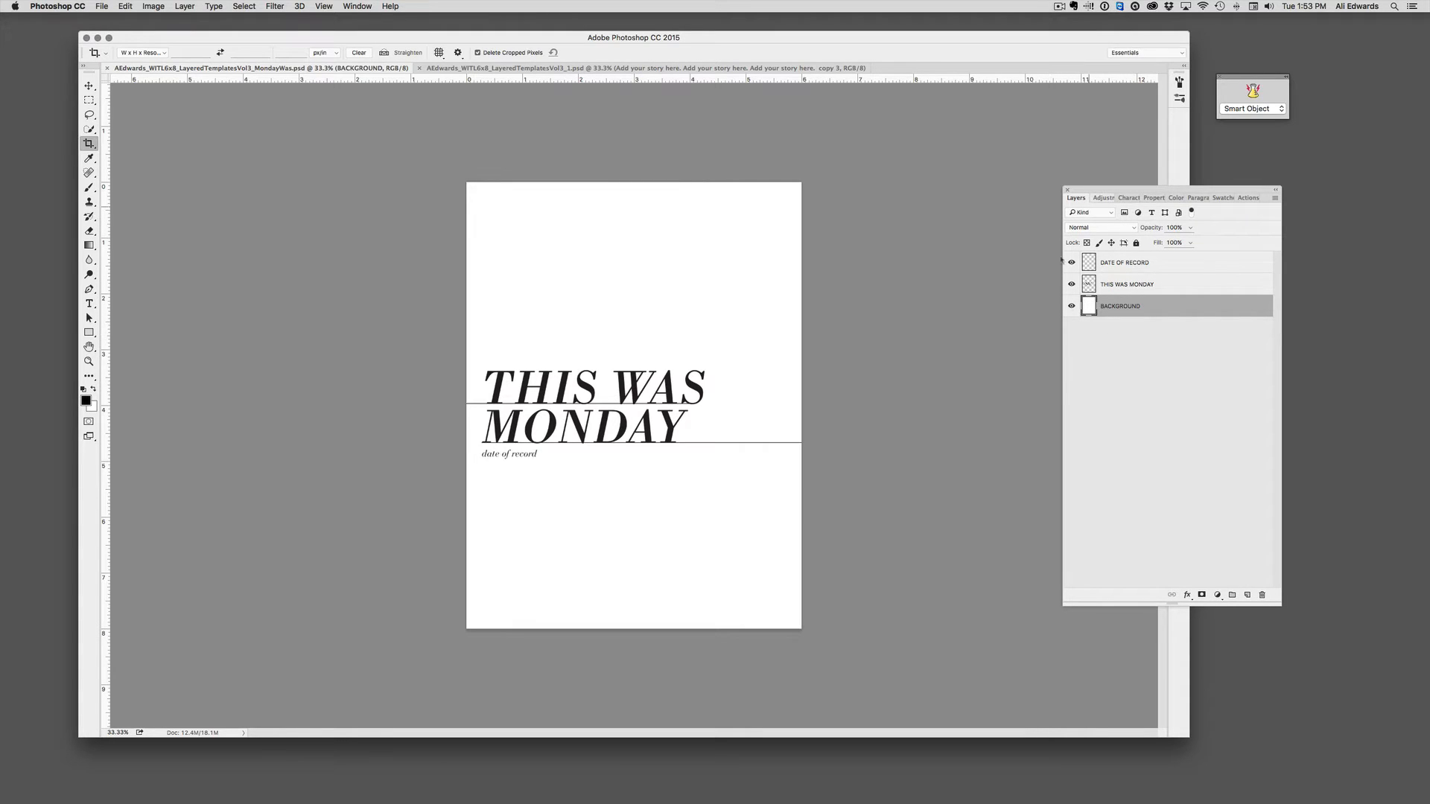
Hide and show the DATE OF RECORD, THIS WAS MONDAY and BACKGROUND layers in turn to examine what each contains
{"action": "left_click", "coordinate": [1071, 264]}
{"action": "left_click", "coordinate": [1071, 264]}
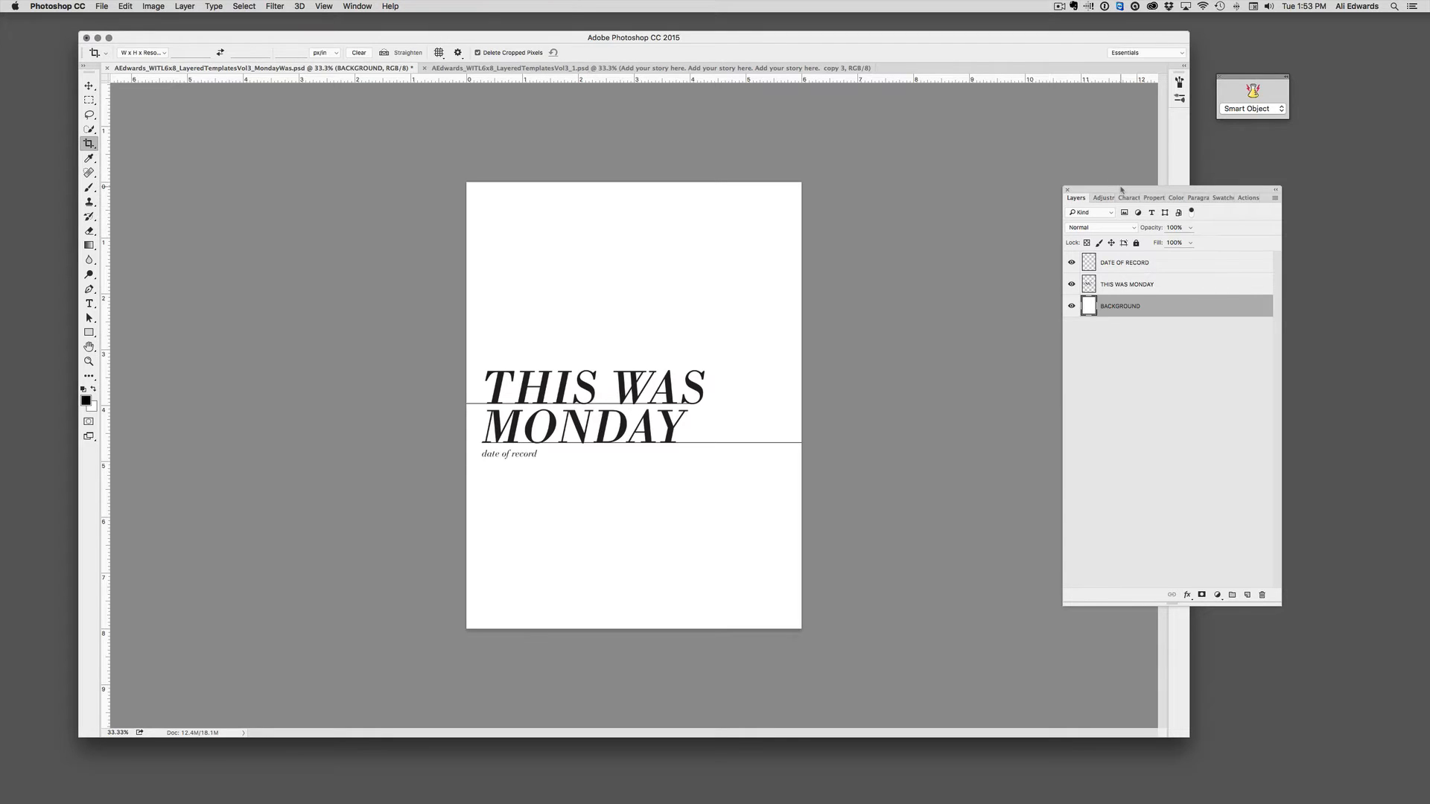
{"action": "left_click", "coordinate": [1072, 284]}
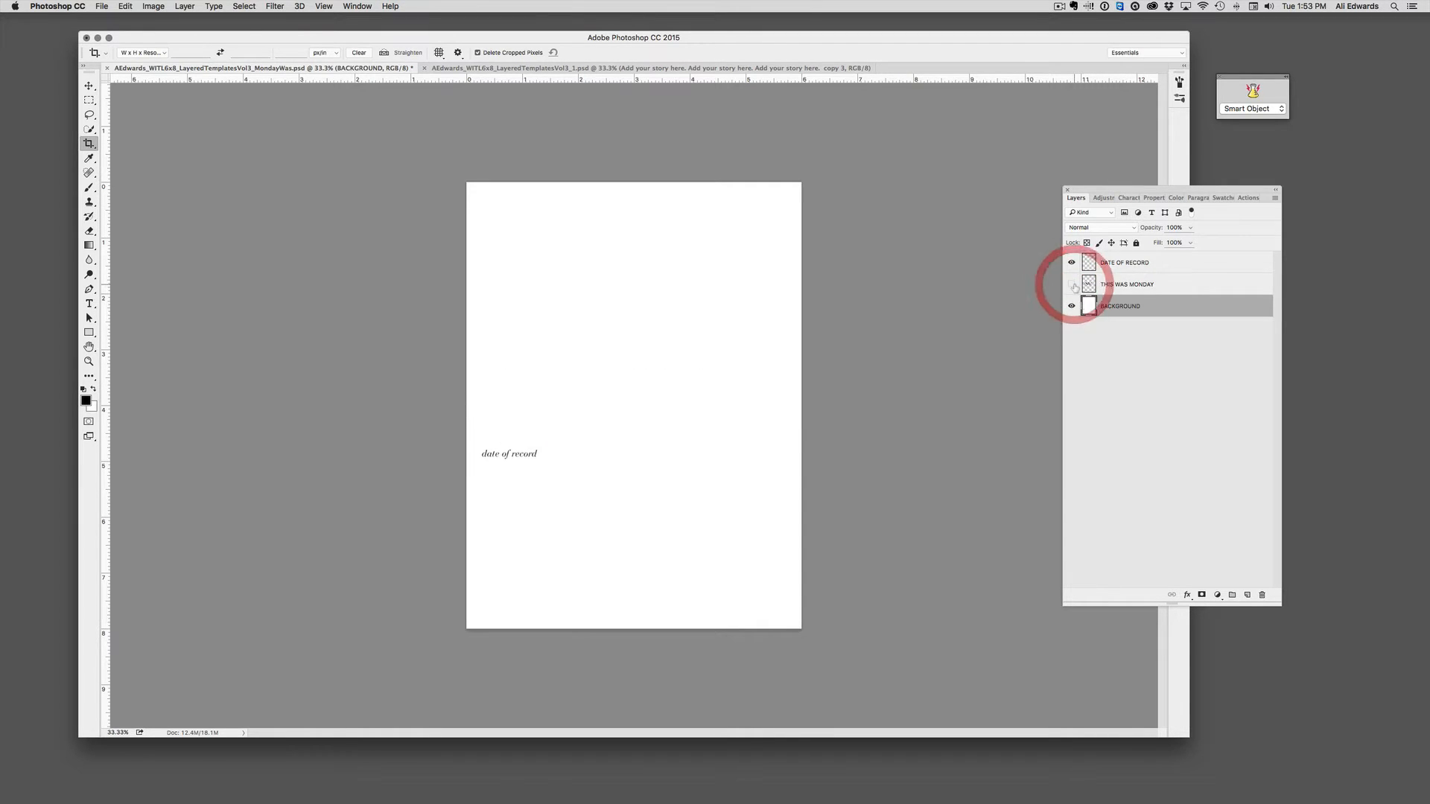
{"action": "left_click", "coordinate": [1072, 285]}
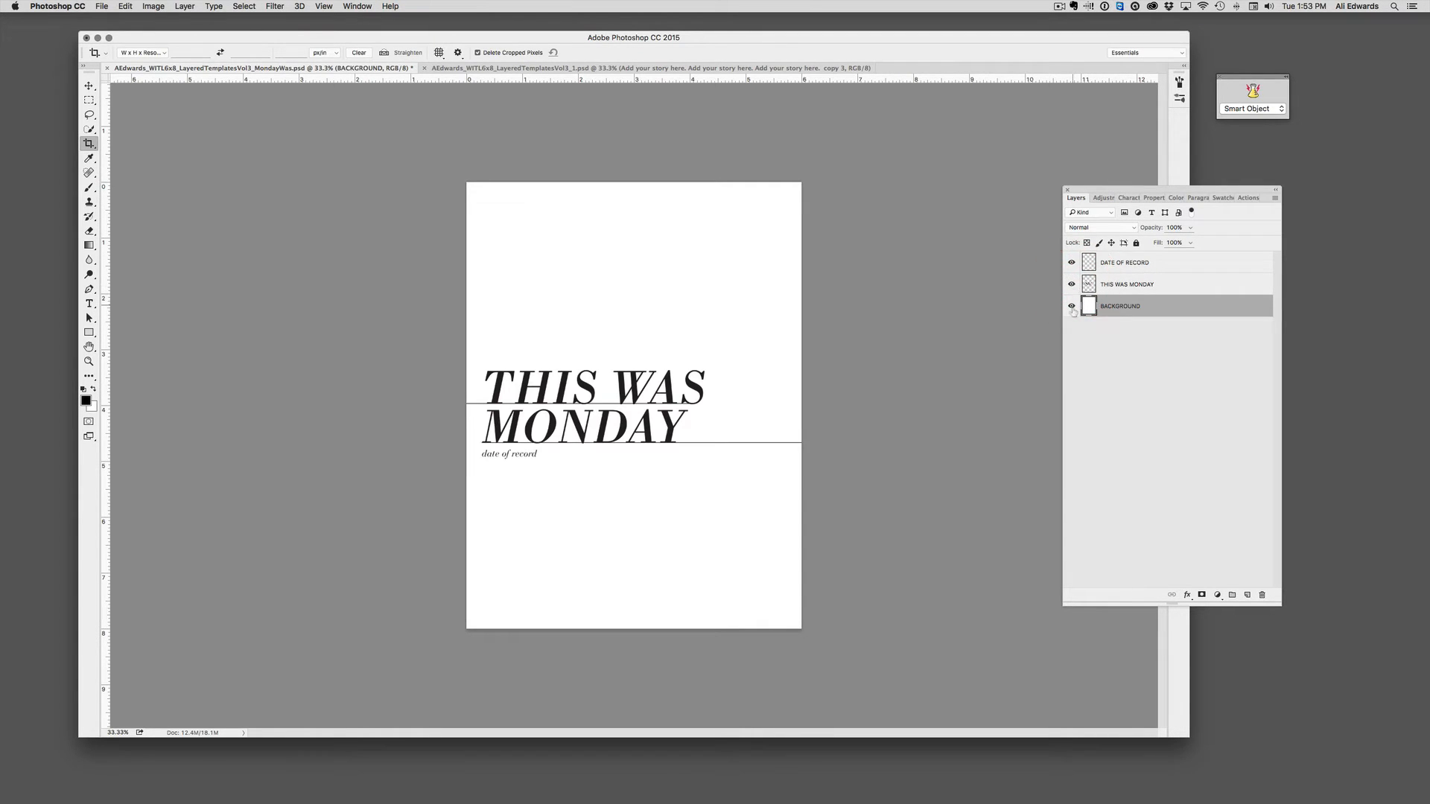
{"action": "left_click", "coordinate": [1072, 306]}
{"action": "left_click", "coordinate": [1072, 306]}
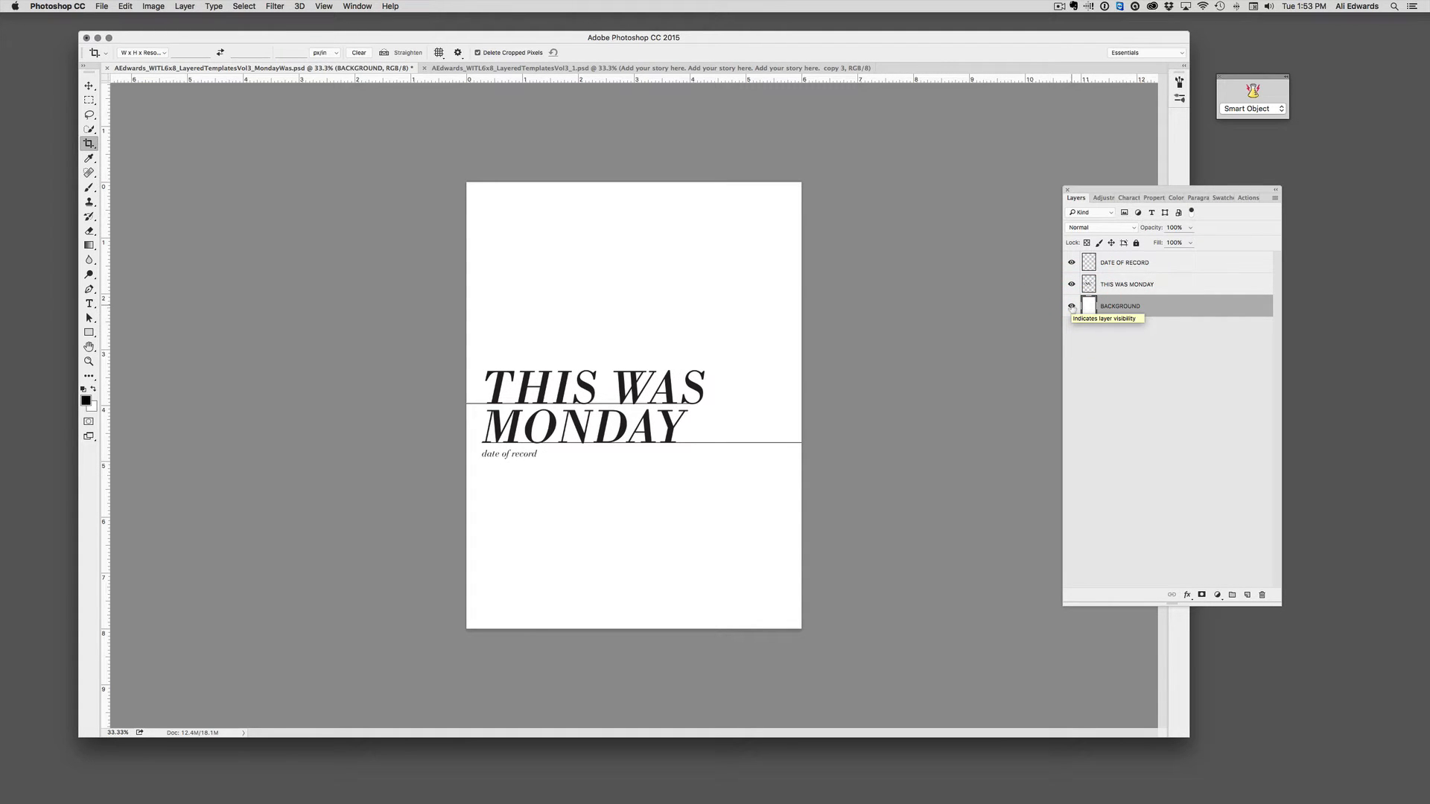
Switch to Aperture and place its window in front of the Photoshop window
{"action": "mouse_move", "coordinate": [890, 795]}
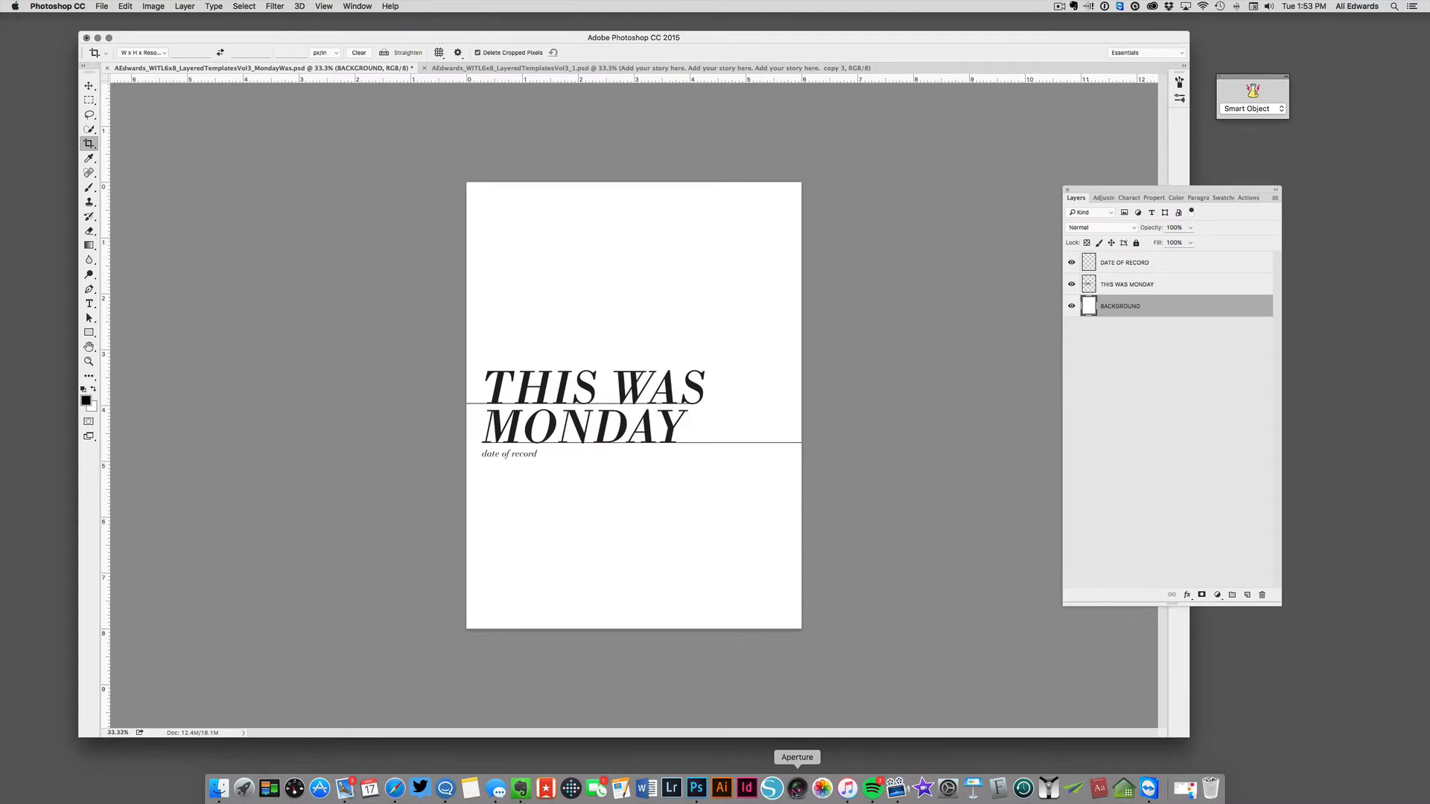
{"action": "left_click", "coordinate": [797, 783]}
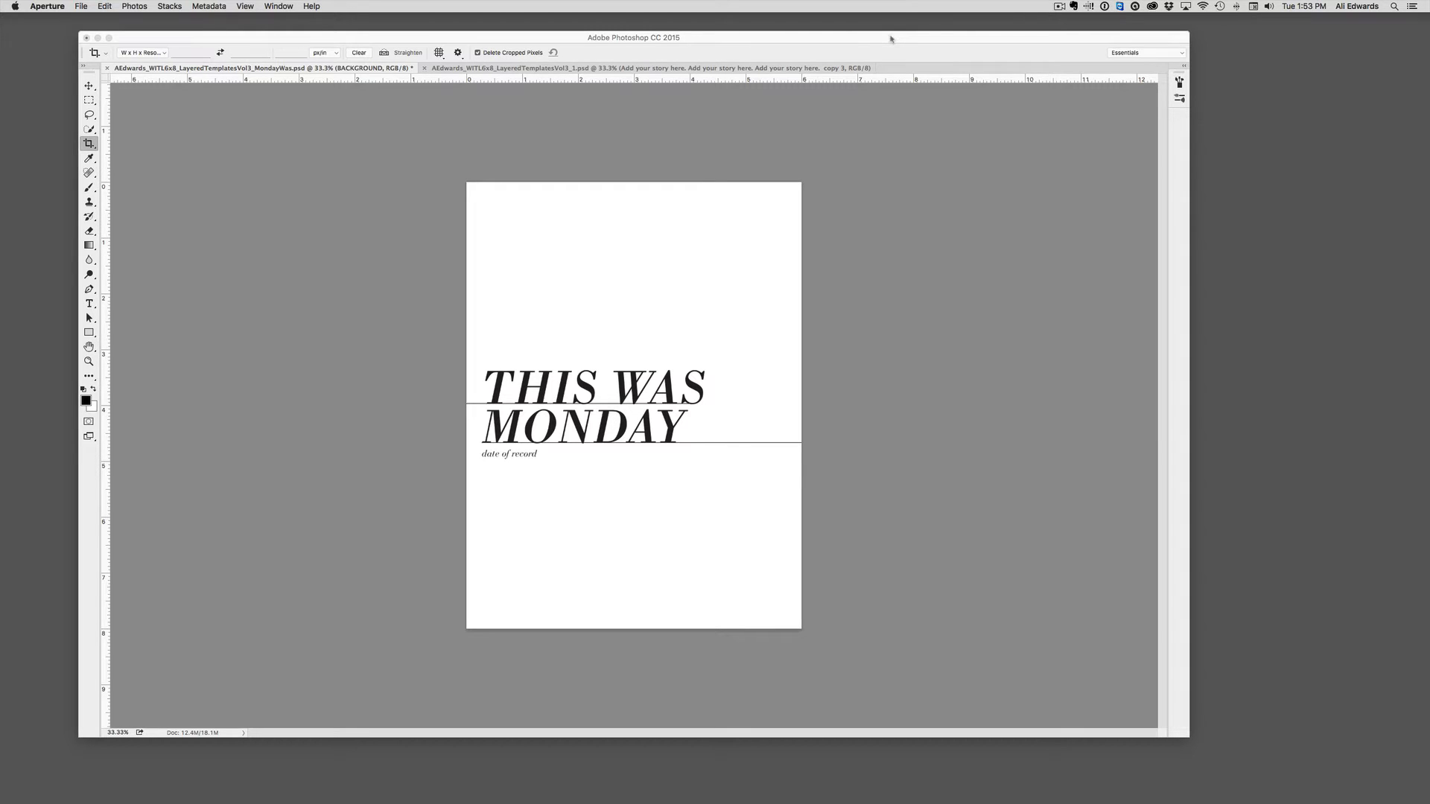
{"action": "left_click", "coordinate": [890, 38]}
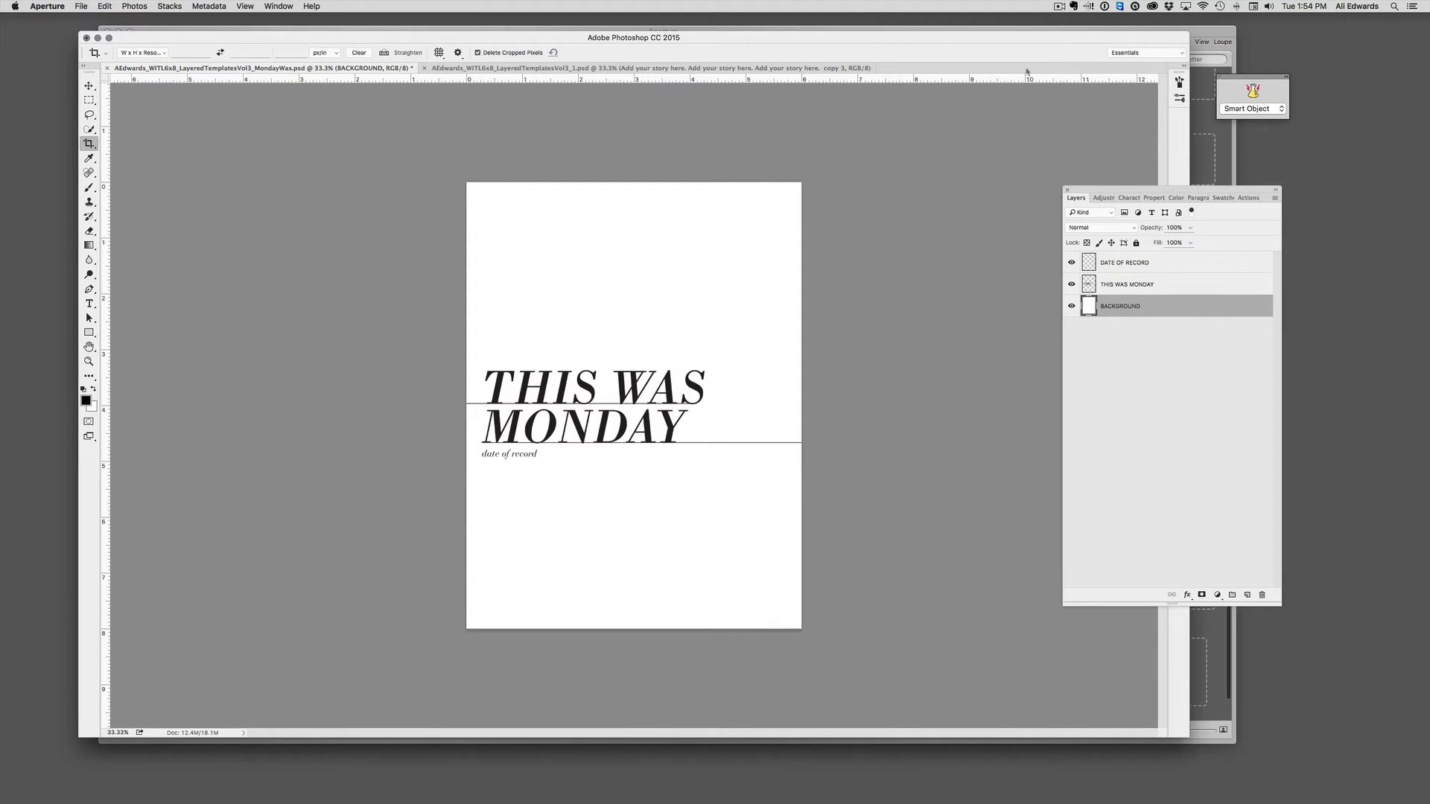
{"action": "left_click", "coordinate": [1203, 120]}
{"action": "left_click_drag", "start_coordinate": [995, 26], "coordinate": [1142, 34]}
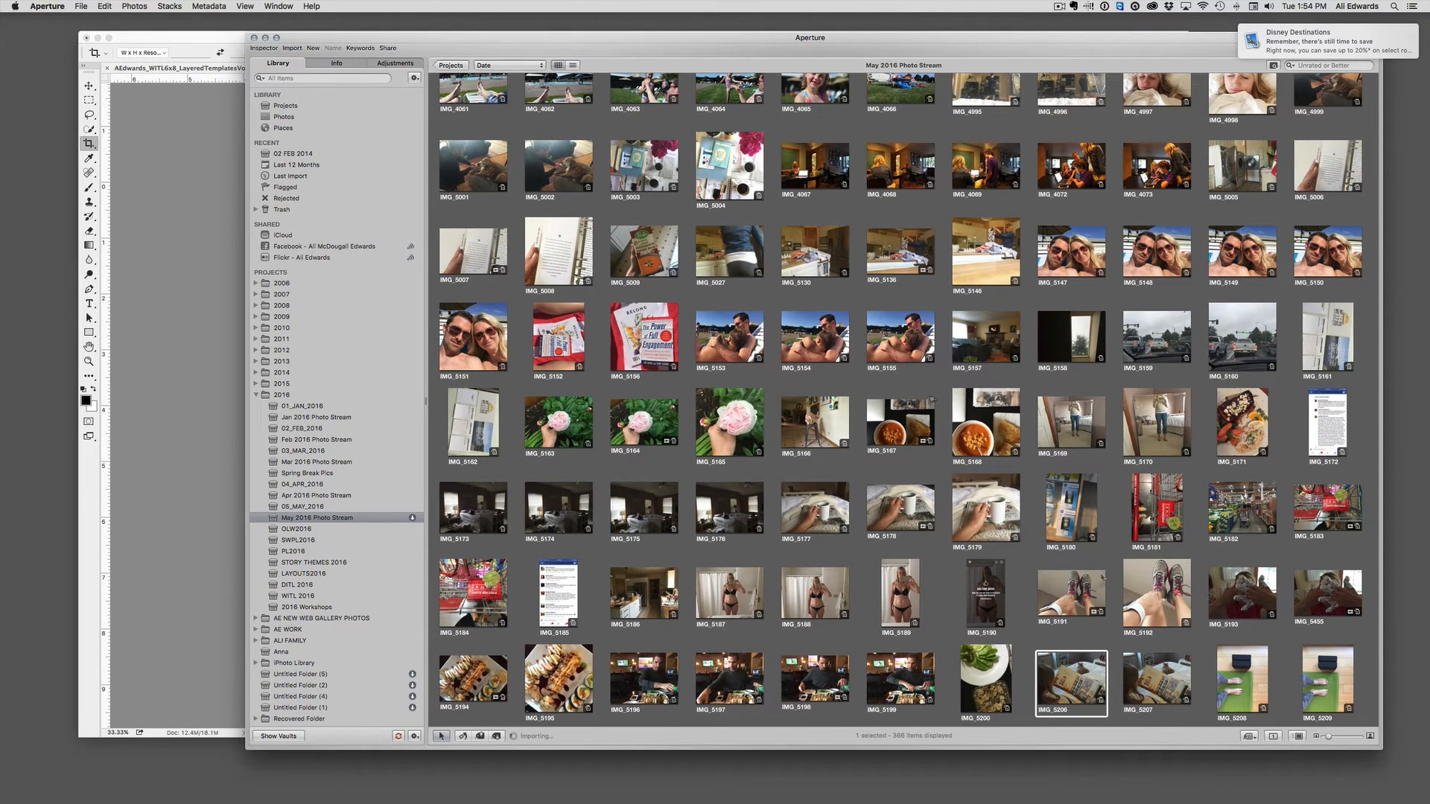
Find photo IMG_3956 in the 05_MAY_2016 project and open it in Photoshop
{"action": "scroll", "coordinate": [1102, 577], "scroll_direction": "down", "scroll_amount": 2}
{"action": "scroll", "coordinate": [1130, 629], "scroll_direction": "up", "scroll_amount": 4}
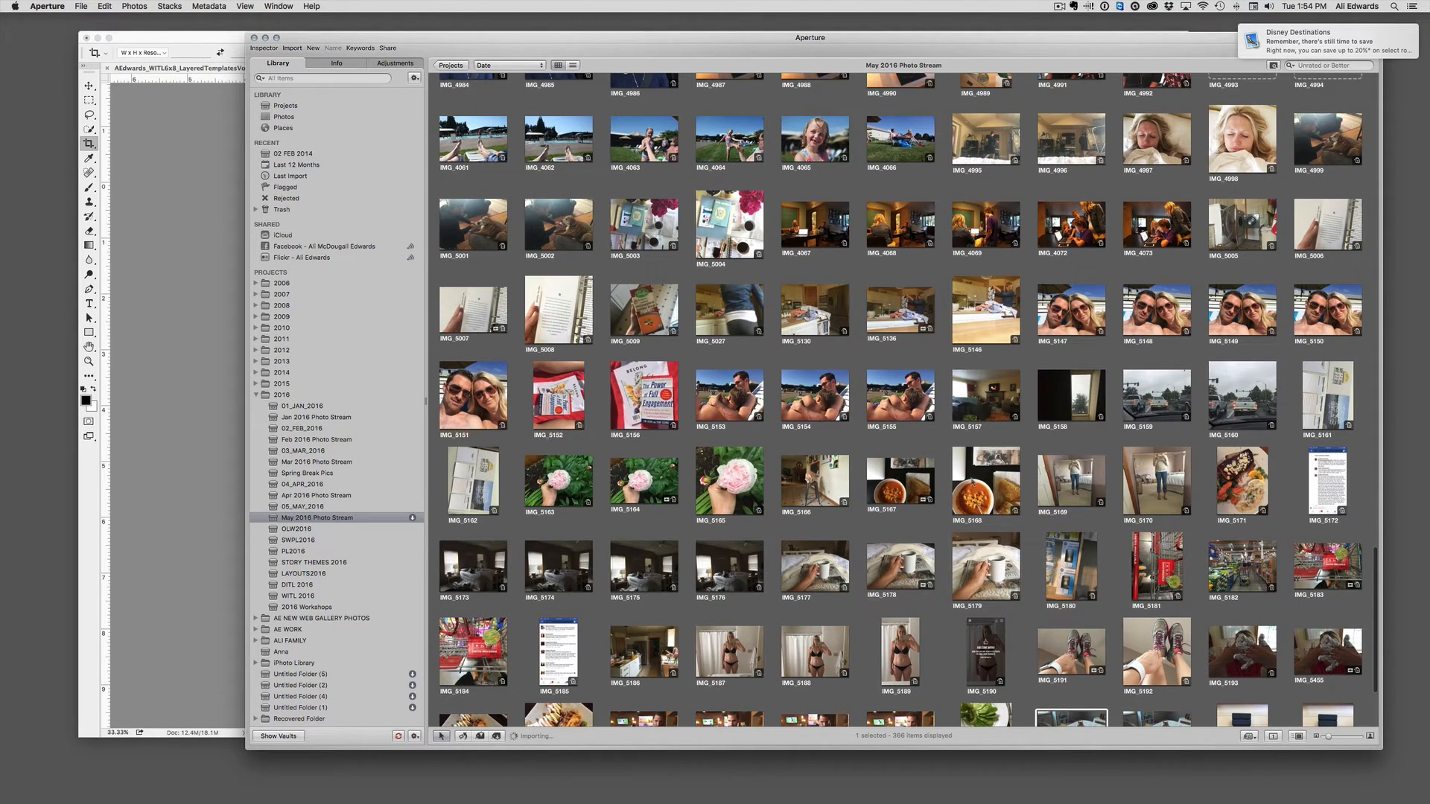
{"action": "left_click", "coordinate": [306, 506]}
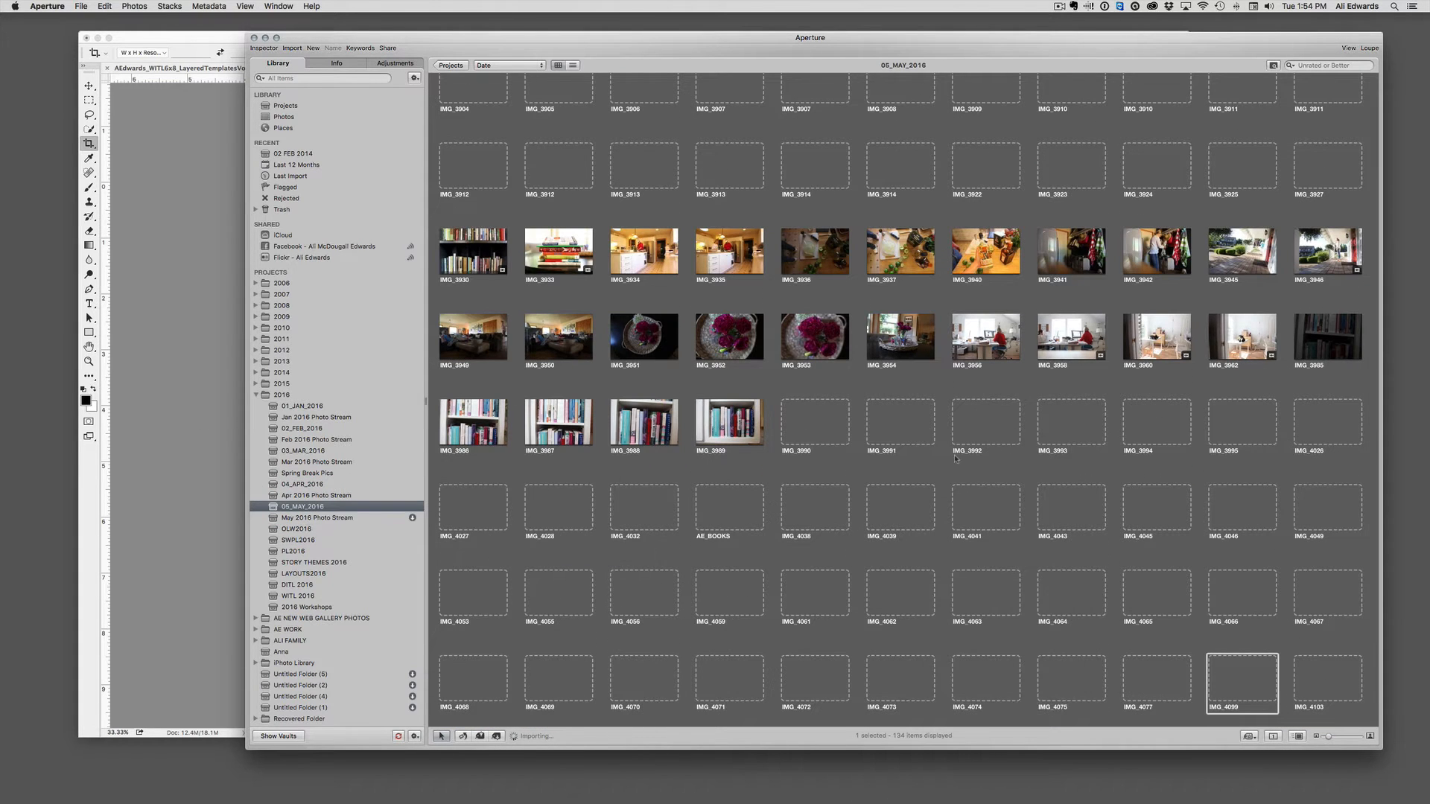
{"action": "scroll", "coordinate": [939, 466], "scroll_direction": "up", "scroll_amount": 2}
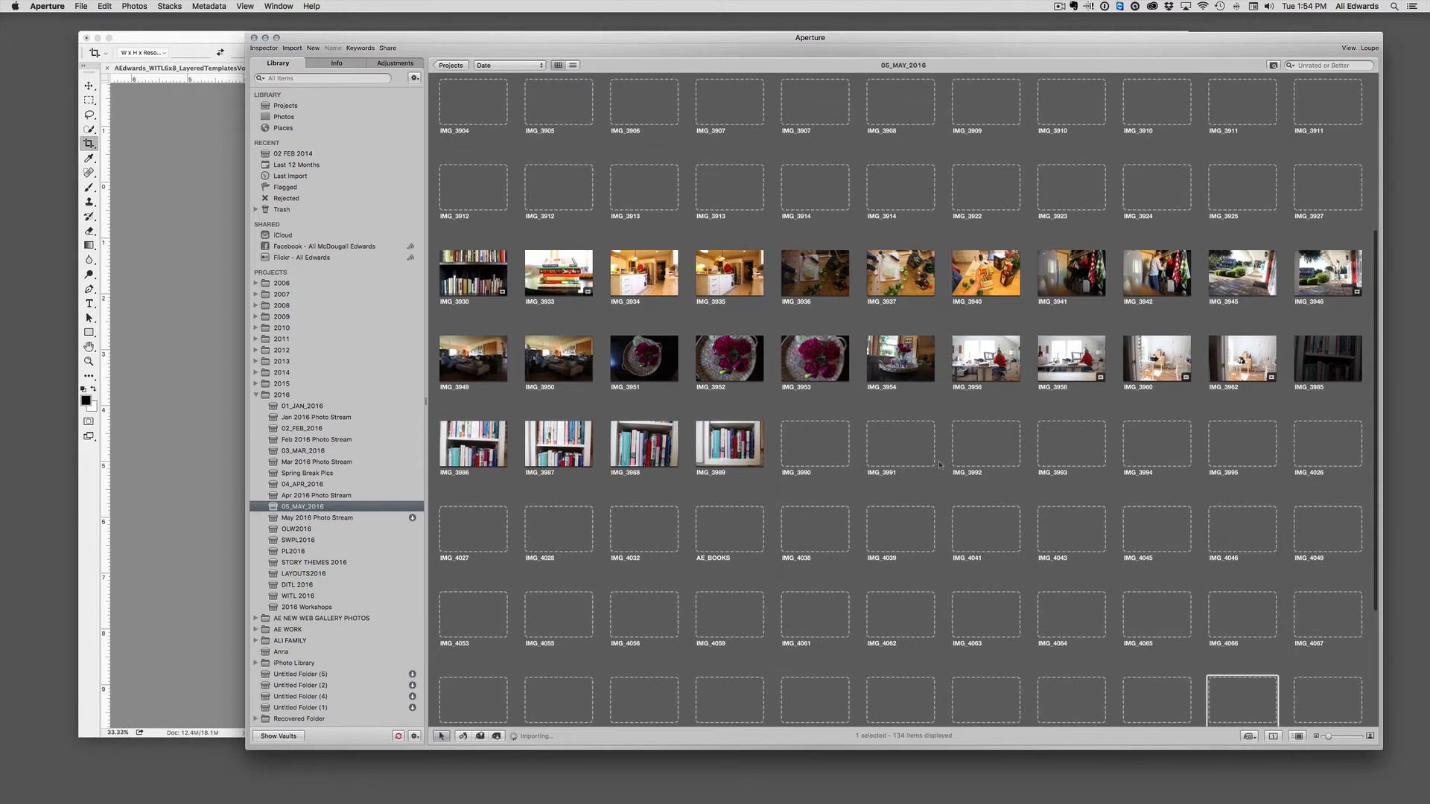
{"action": "scroll", "coordinate": [939, 466], "scroll_direction": "up", "scroll_amount": 2}
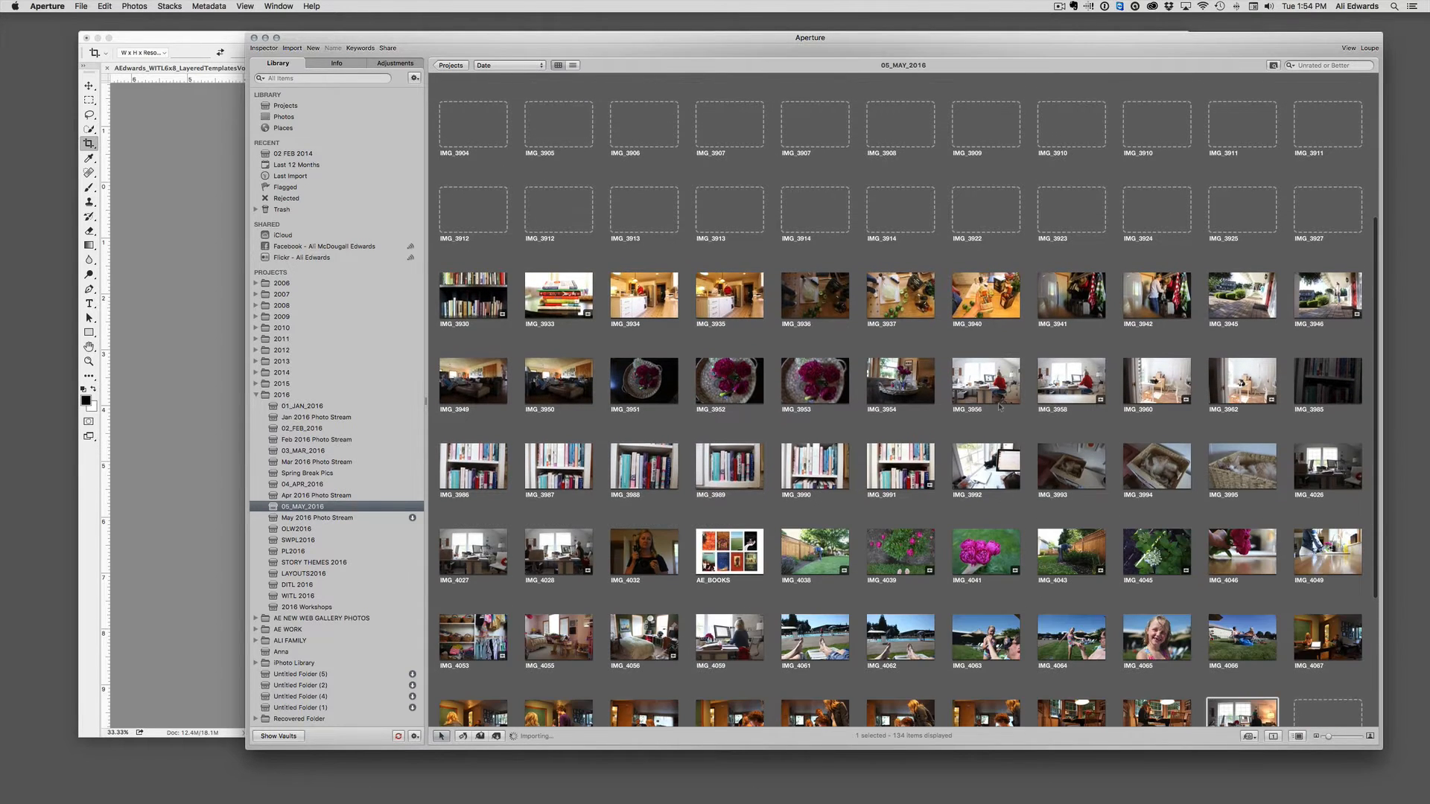
{"action": "left_click", "coordinate": [991, 389]}
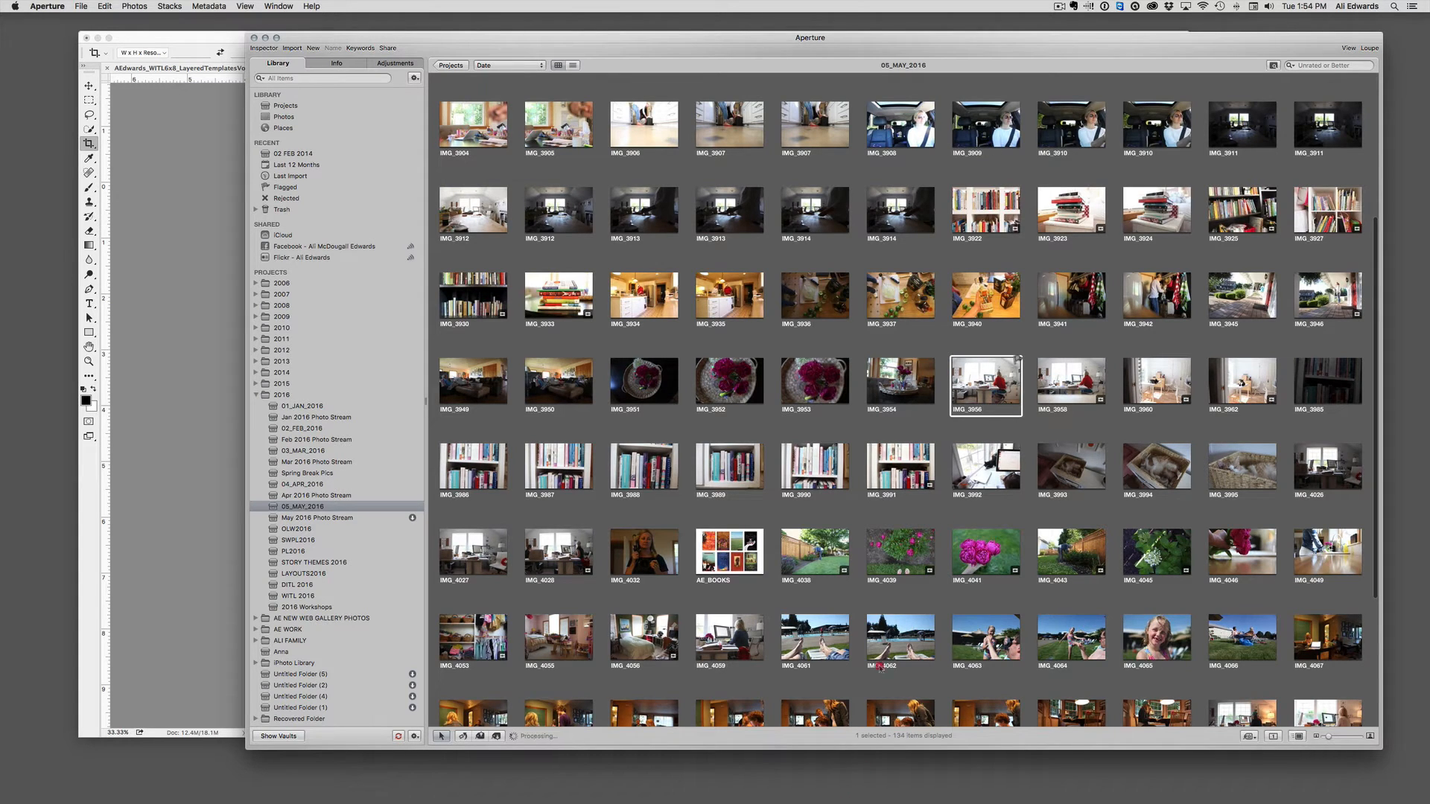
{"action": "mouse_move", "coordinate": [750, 801]}
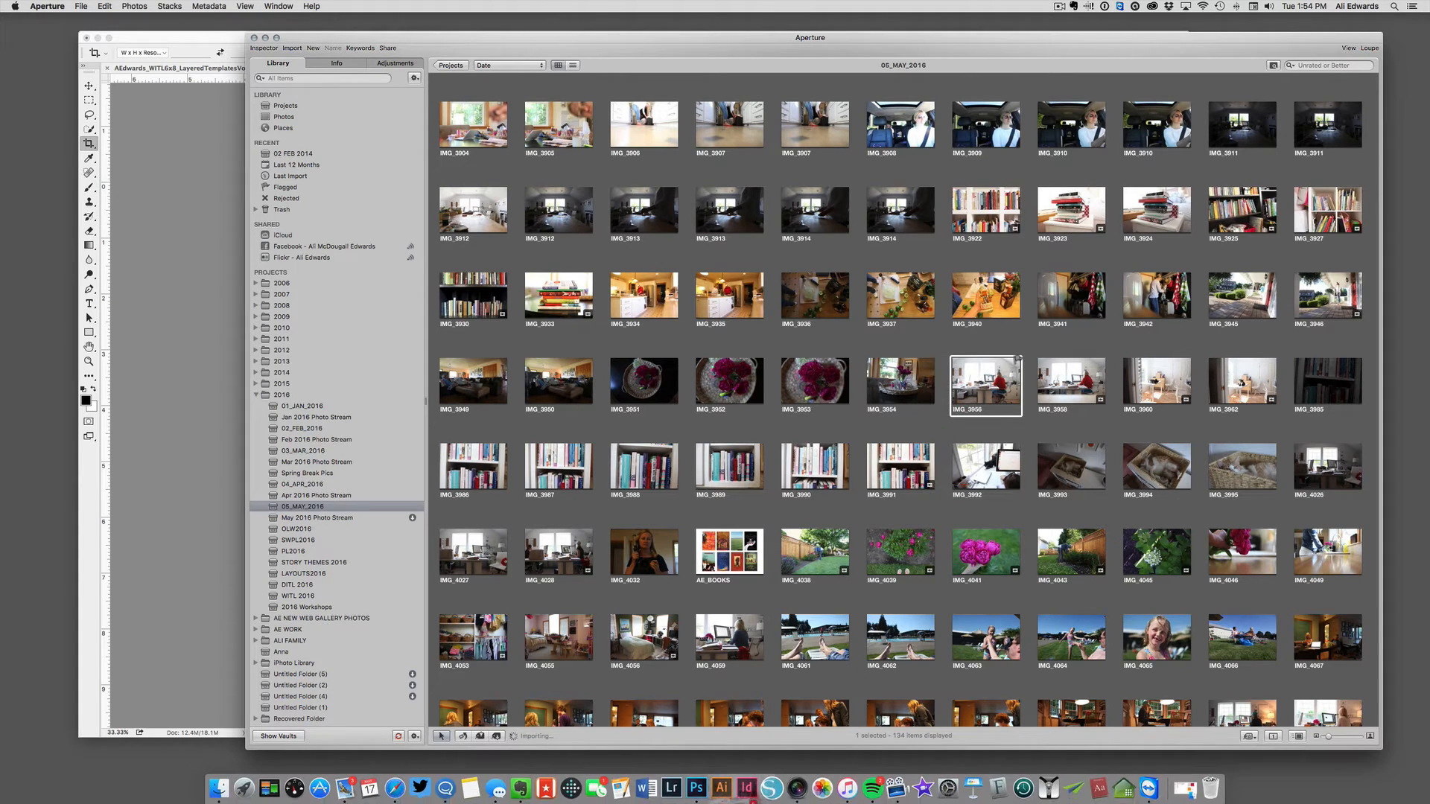
{"action": "left_click", "coordinate": [698, 792]}
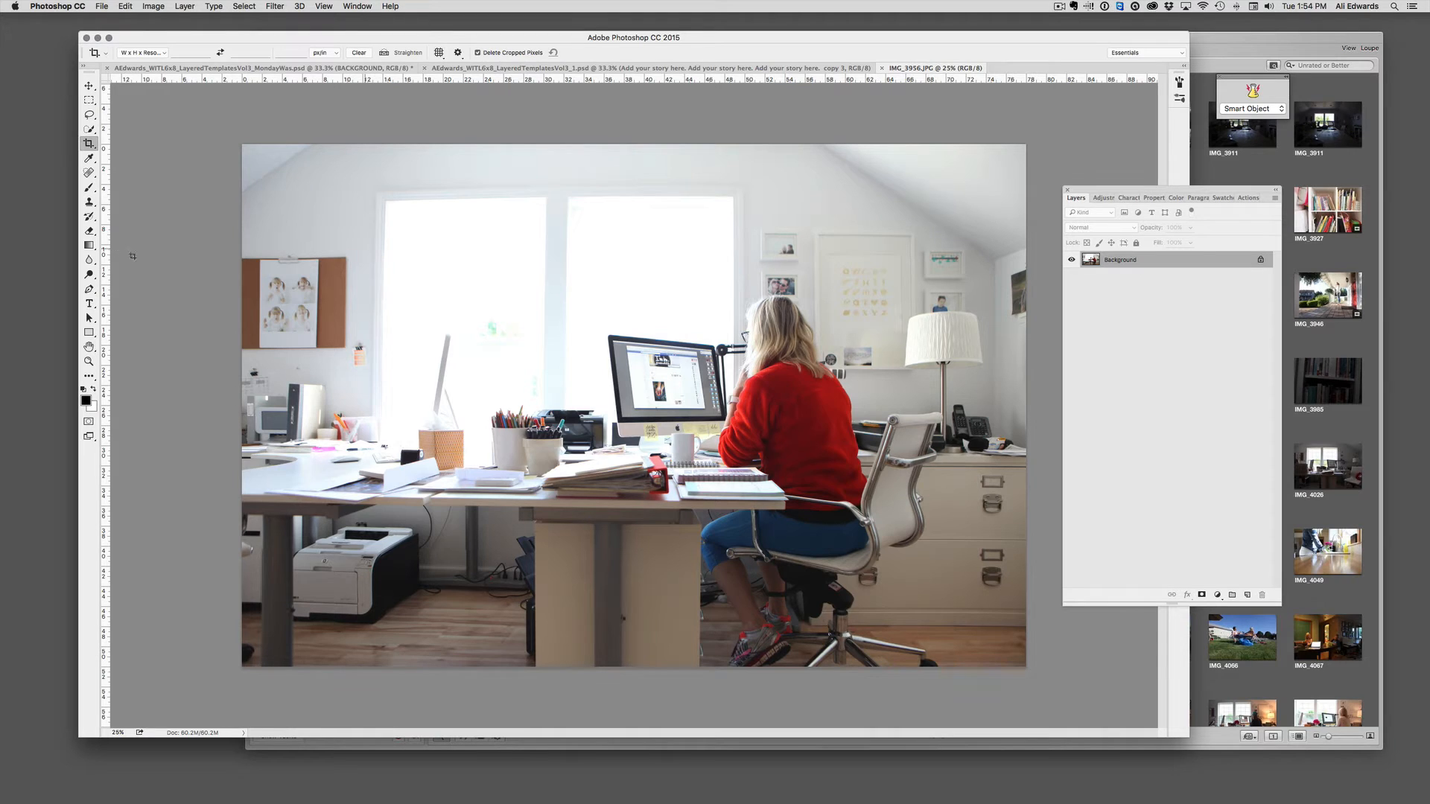
Float the IMG_3956 photo in its own window and copy it into the MondayWas template above the BACKGROUND layer
{"action": "left_click_drag", "start_coordinate": [899, 72], "coordinate": [871, 115]}
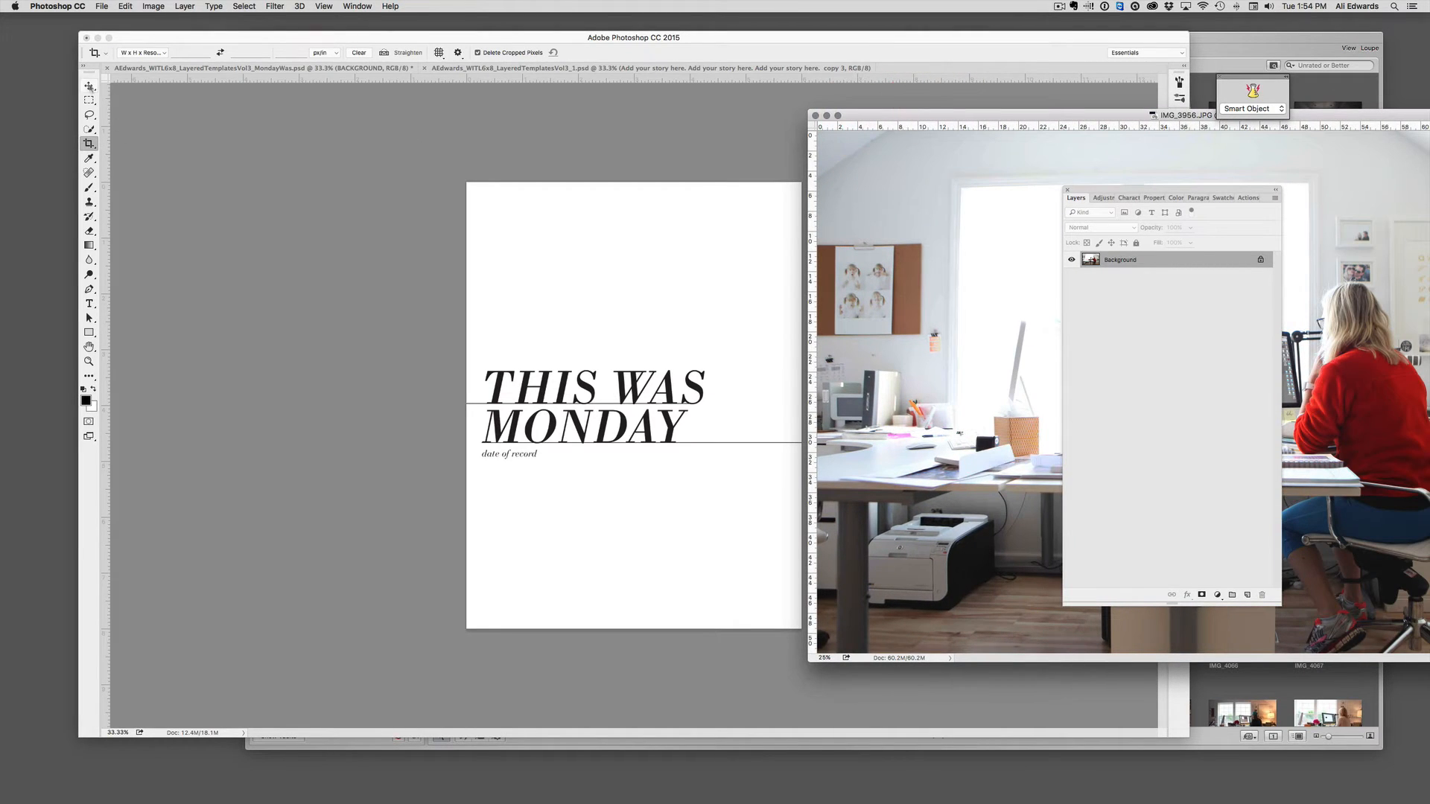
{"action": "left_click", "coordinate": [89, 86]}
{"action": "left_click_drag", "start_coordinate": [924, 274], "coordinate": [480, 291]}
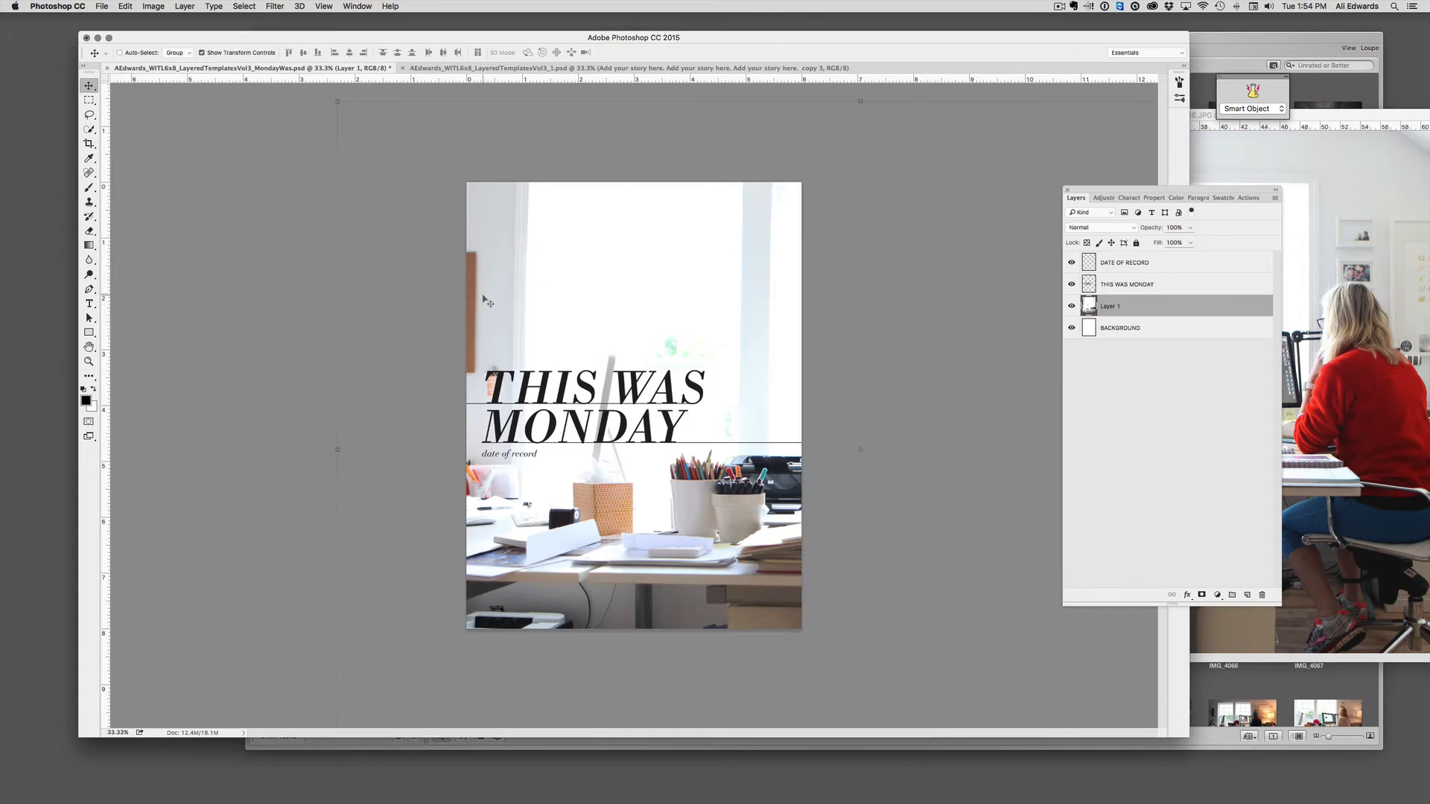
Try to move and enlarge the photo layer to fill the Monday page, and discard the transformation
{"action": "left_click_drag", "start_coordinate": [570, 253], "coordinate": [592, 341]}
{"action": "left_click_drag", "start_coordinate": [358, 190], "coordinate": [821, 498]}
{"action": "left_click_drag", "start_coordinate": [923, 577], "coordinate": [349, 267]}
{"action": "left_click_drag", "start_coordinate": [827, 581], "coordinate": [927, 658]}
{"action": "left_click_drag", "start_coordinate": [727, 592], "coordinate": [722, 569]}
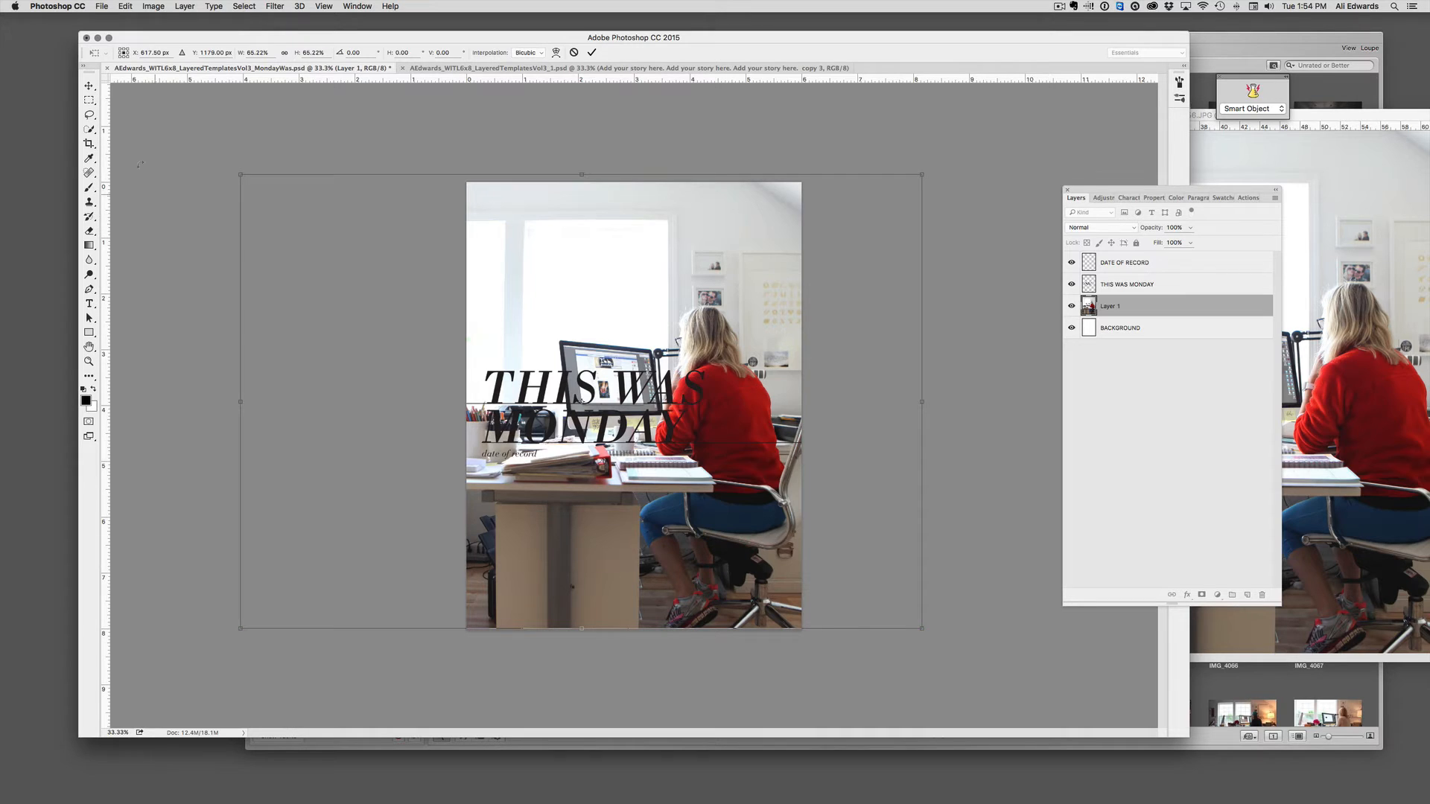
{"action": "left_click", "coordinate": [89, 85]}
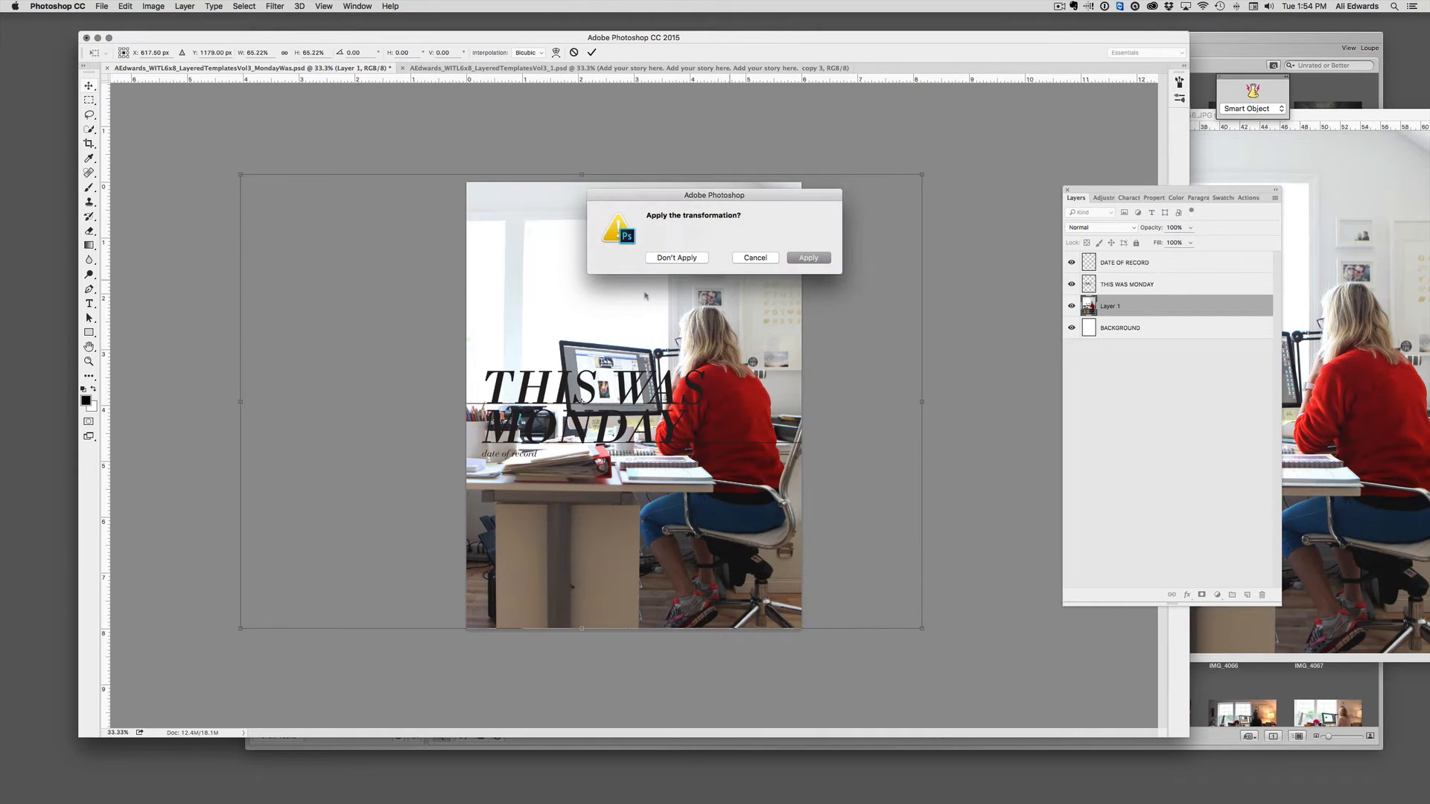
{"action": "left_click", "coordinate": [679, 258]}
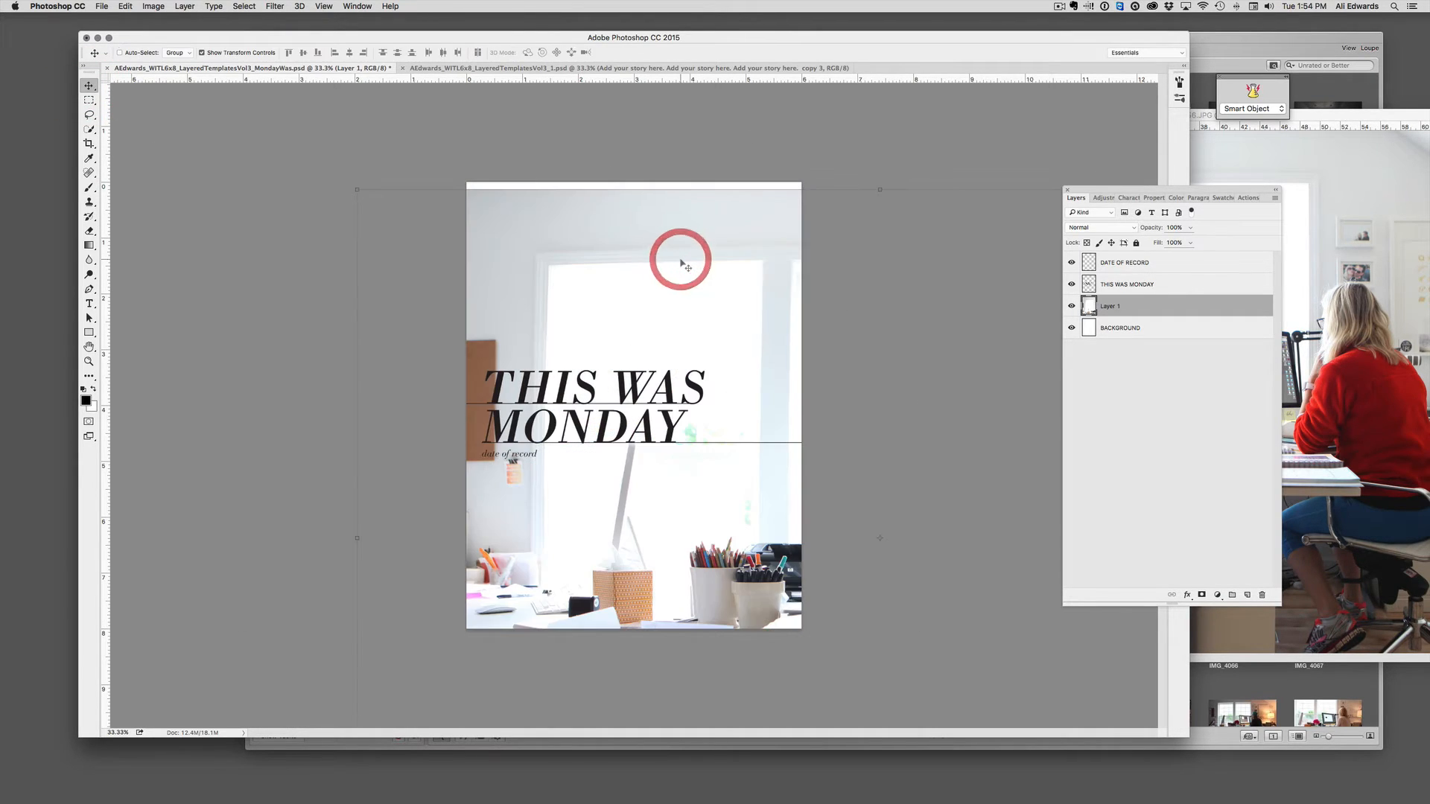
Delete the photo layer from the MondayWas template and dock the floating IMG_3956 document back with the others
{"action": "key", "text": "BackSpace"}
{"action": "left_click", "coordinate": [1374, 186]}
{"action": "left_click_drag", "start_coordinate": [1345, 115], "coordinate": [838, 69]}
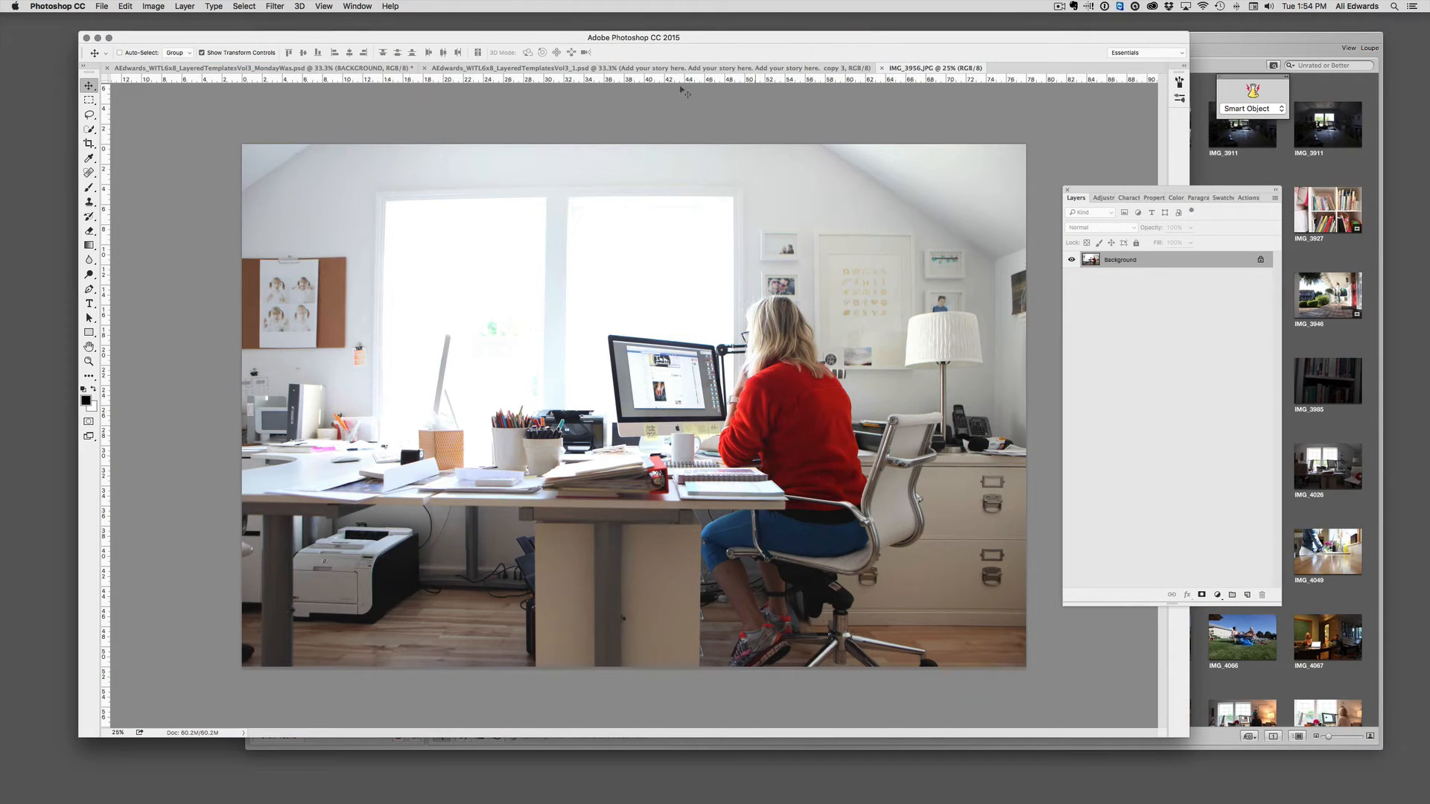
Crop the IMG_3956 photo around the woman at the desk to 6 in by 8 in at 300 px/in
{"action": "left_click", "coordinate": [89, 143]}
{"action": "left_click", "coordinate": [192, 52]}
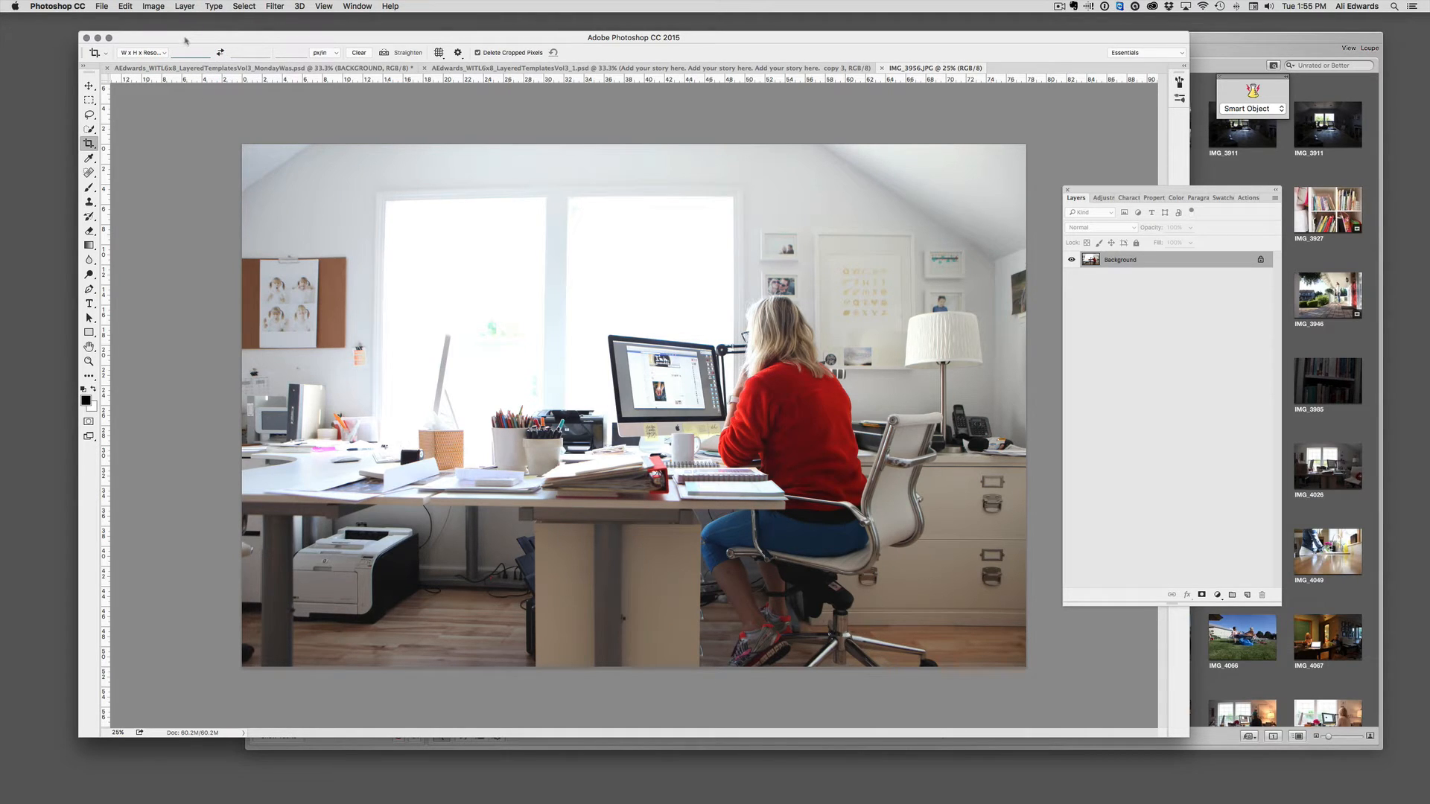
{"action": "key", "text": "Tab"}
{"action": "key", "text": "Tab"}
{"action": "type", "text": "300"}
{"action": "key", "text": "Tab"}
{"action": "left_click_drag", "start_coordinate": [509, 153], "coordinate": [947, 795]}
{"action": "mouse_move", "coordinate": [871, 639]}
{"action": "left_mouse_down"}
{"action": "mouse_move", "coordinate": [894, 638]}
{"action": "mouse_move", "coordinate": [856, 635]}
{"action": "left_mouse_up"}
{"action": "key", "text": "Return"}
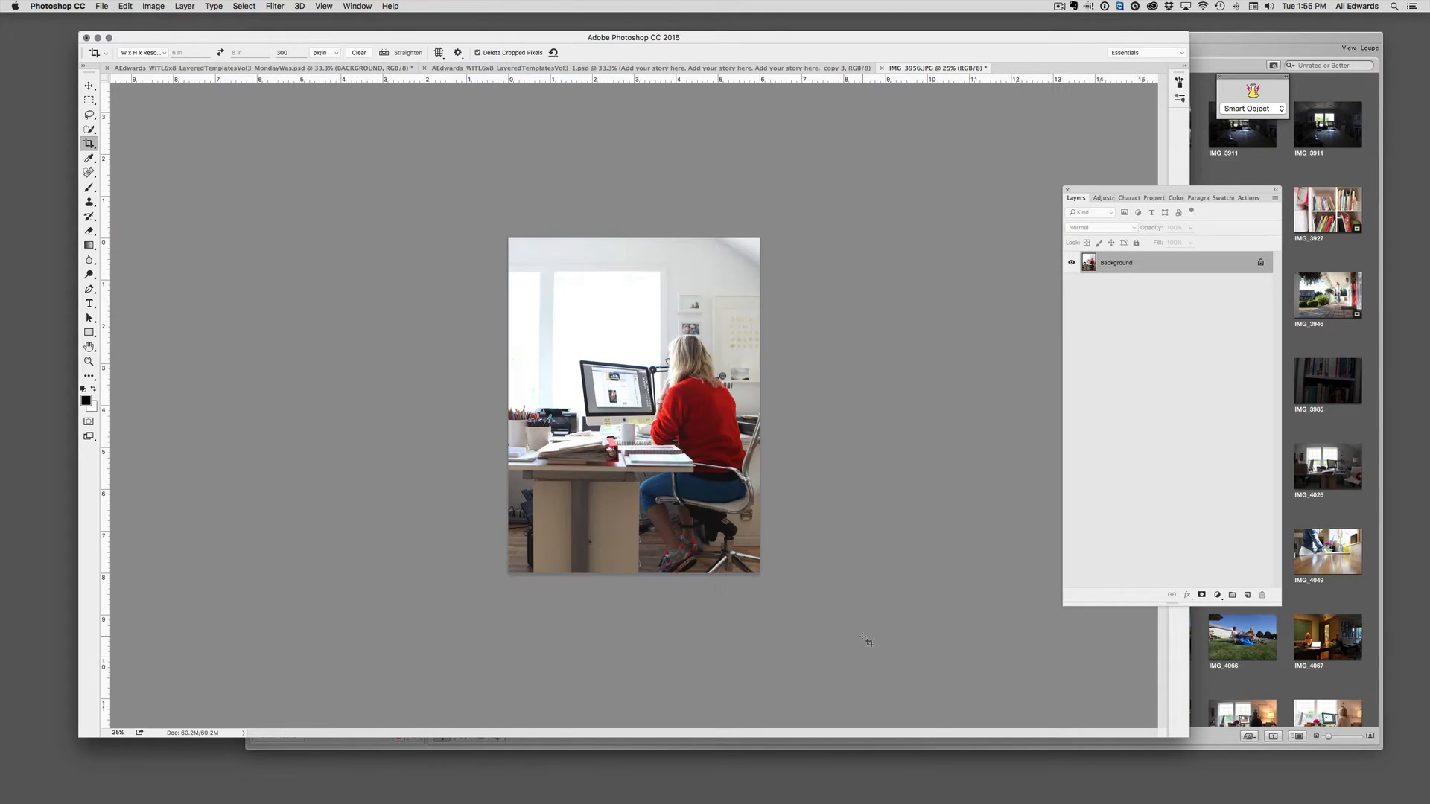
Apply a Levels adjustment to the cropped IMG_3956 photo
{"action": "left_click", "coordinate": [90, 87]}
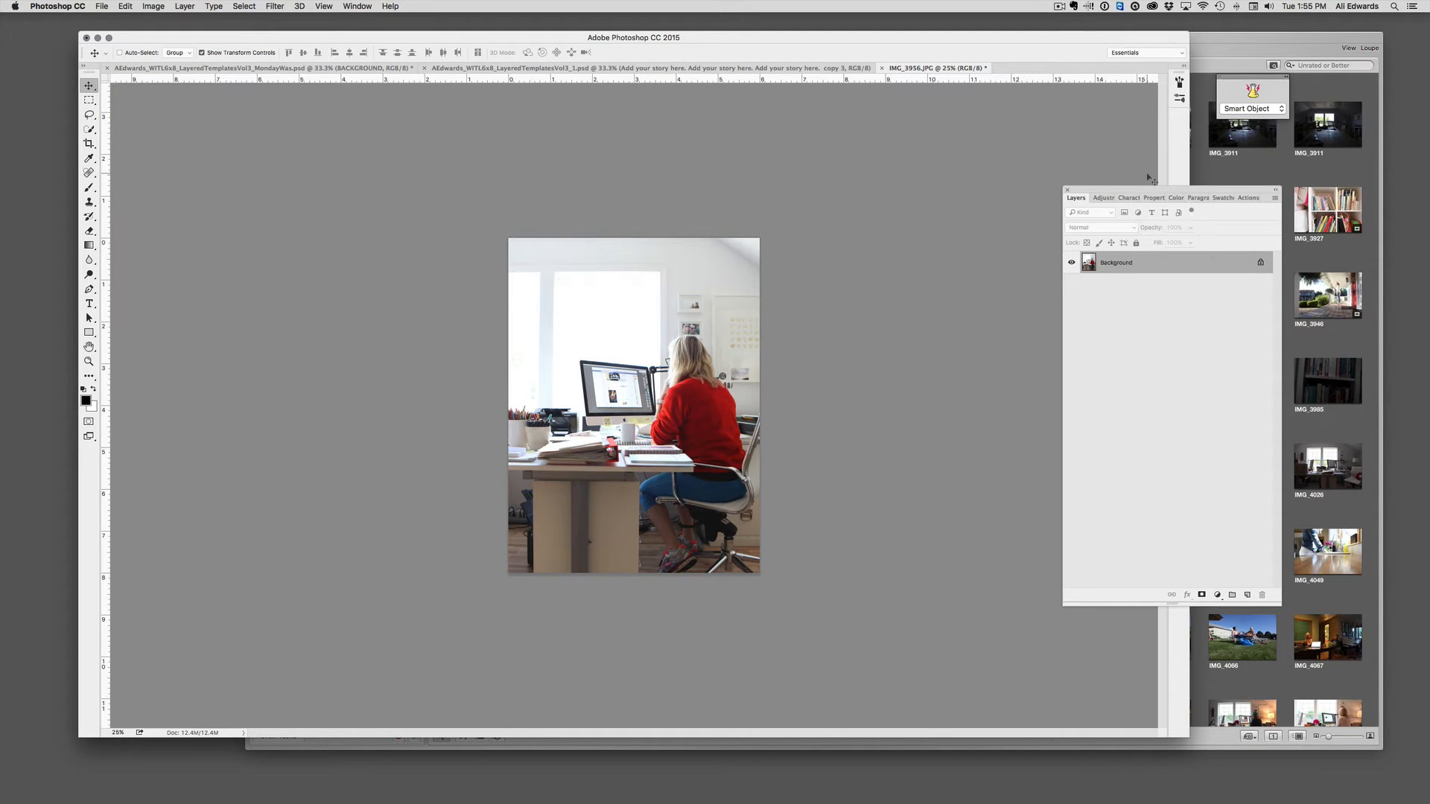
{"action": "key", "text": "super+l"}
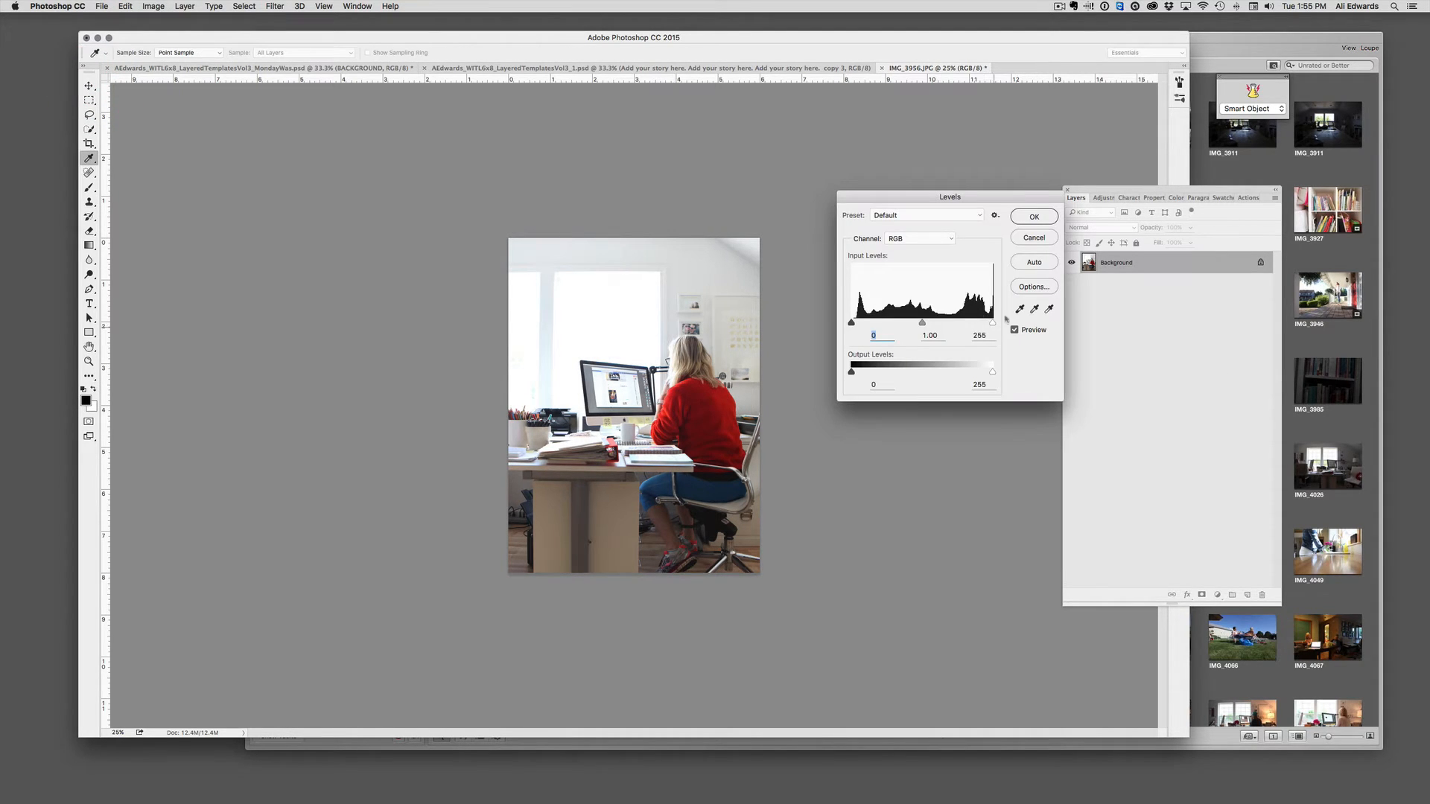
{"action": "left_click", "coordinate": [1034, 216]}
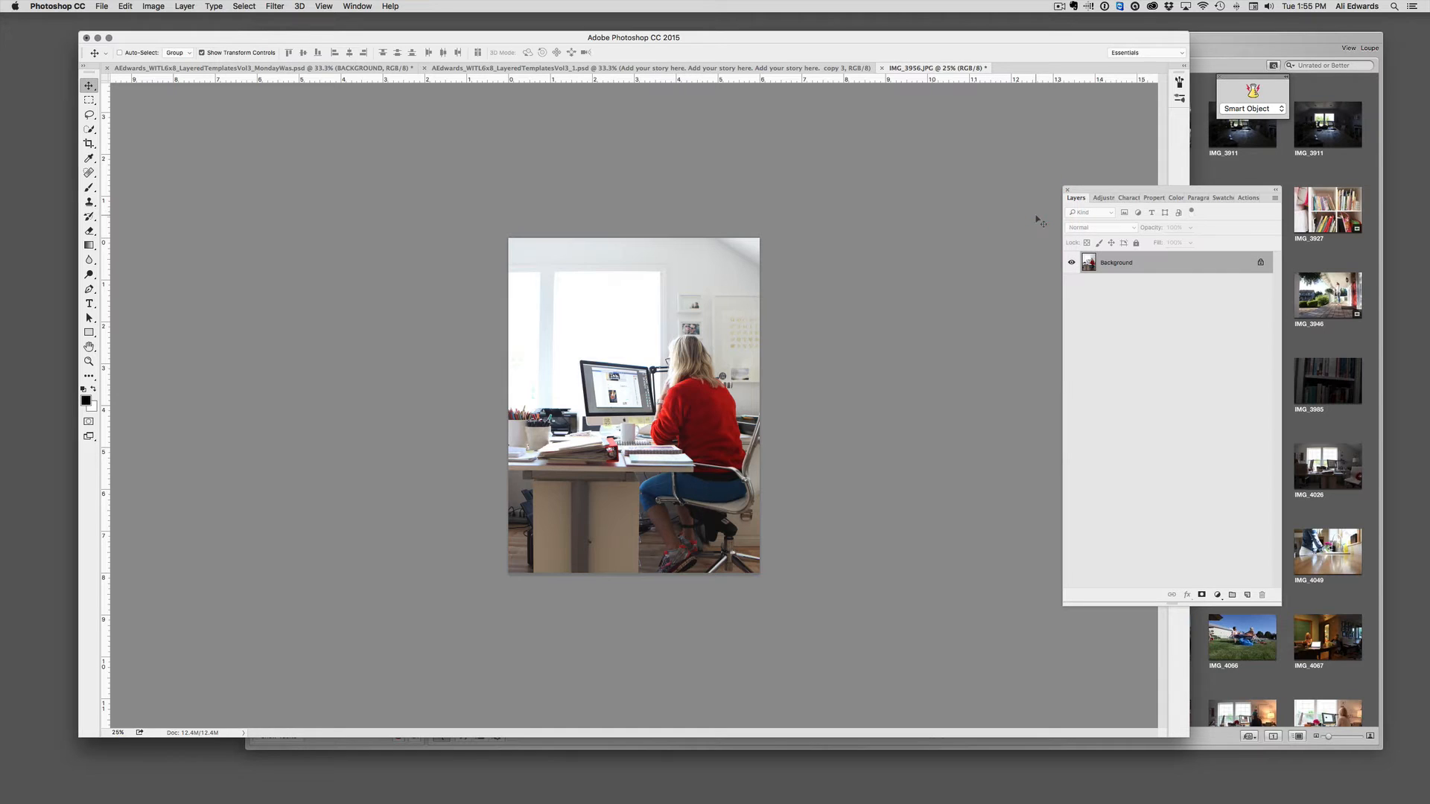
Brighten the cropped IMG_3956 photo with a Curves adjustment, raising input 63 to output 86
{"action": "key", "text": "super+m"}
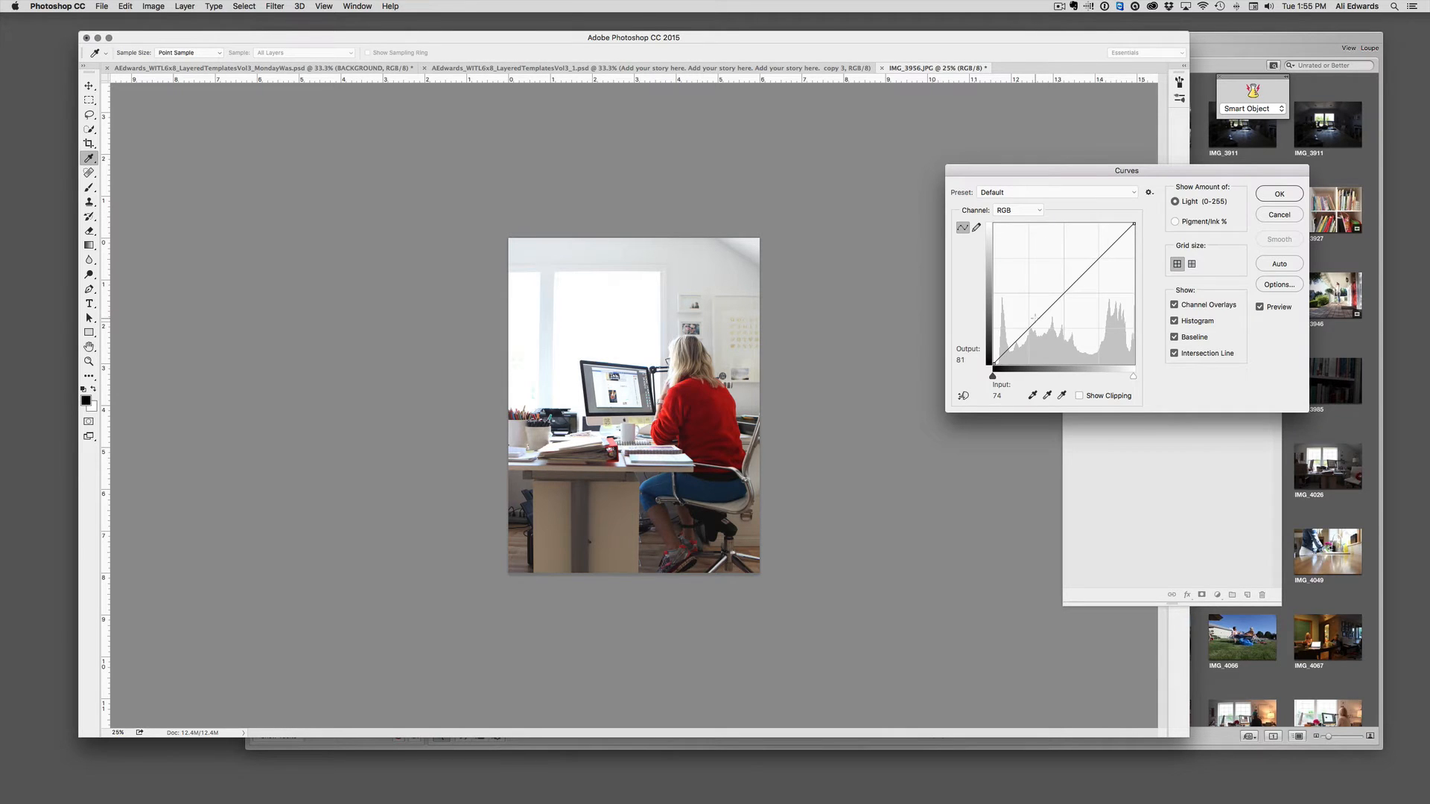
{"action": "left_click_drag", "start_coordinate": [1033, 316], "coordinate": [1028, 316]}
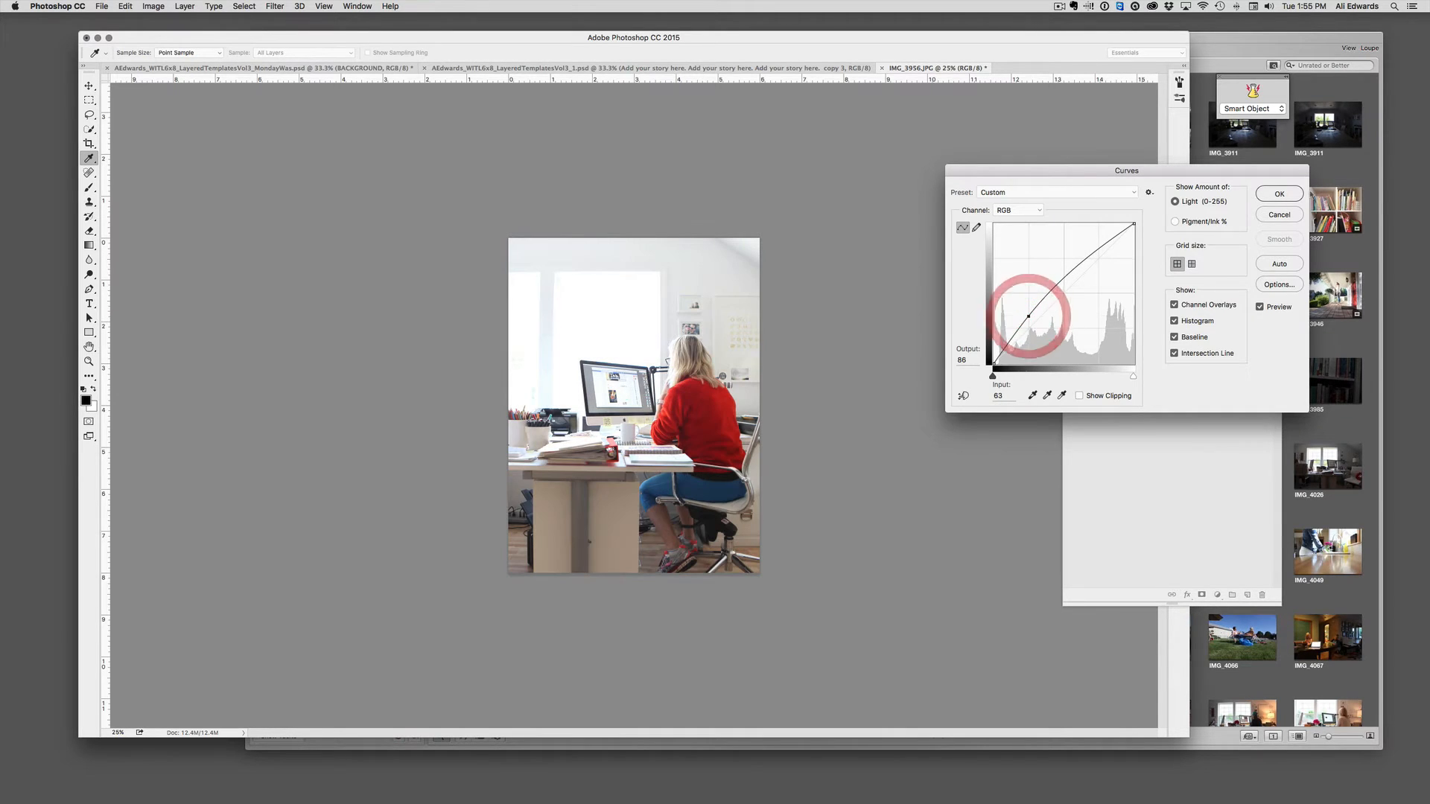
{"action": "left_click", "coordinate": [1279, 194]}
Increase the contrast of the IMG_3956 photo slightly with a Brightness/Contrast adjustment
{"action": "left_click", "coordinate": [153, 5]}
{"action": "mouse_move", "coordinate": [159, 37]}
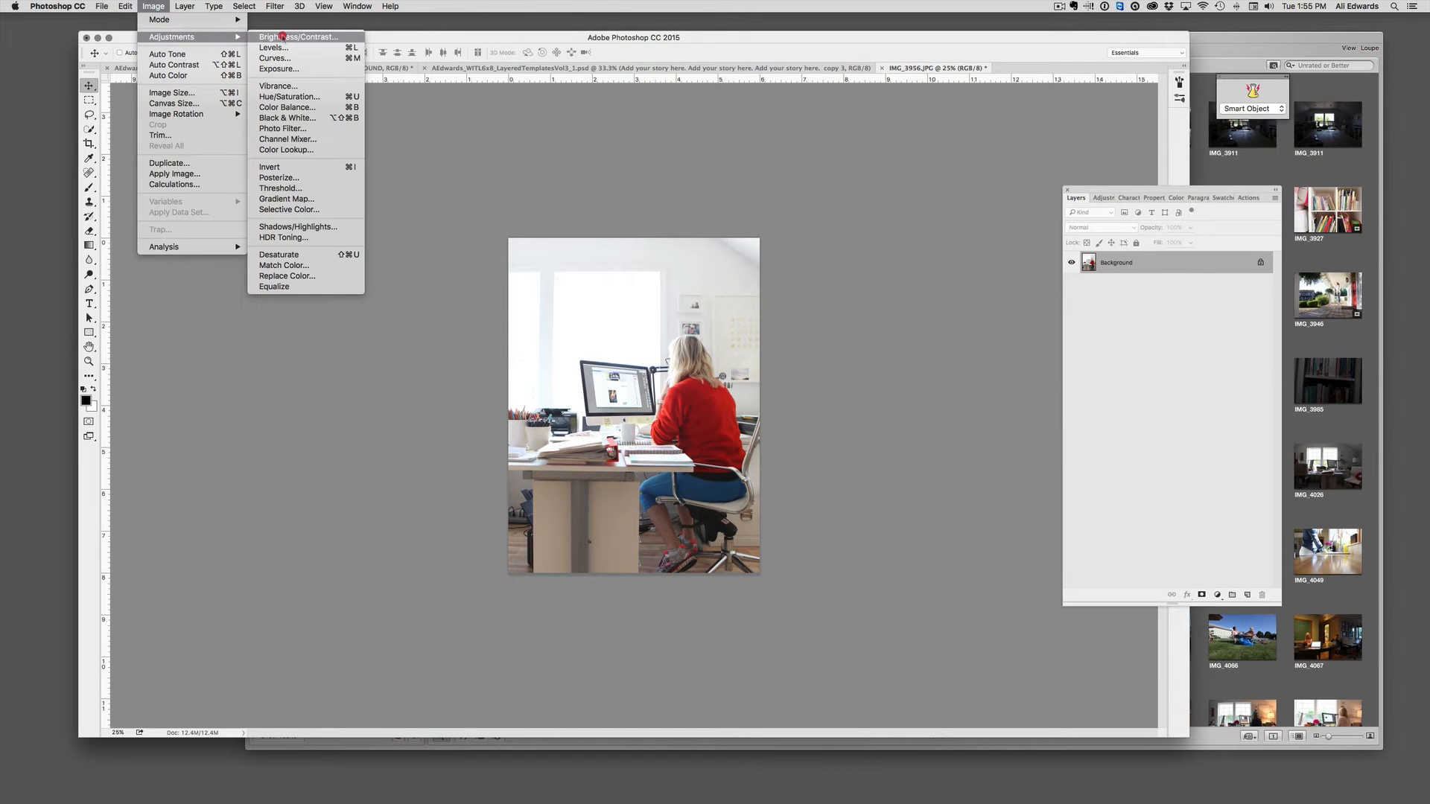
{"action": "left_click", "coordinate": [279, 37]}
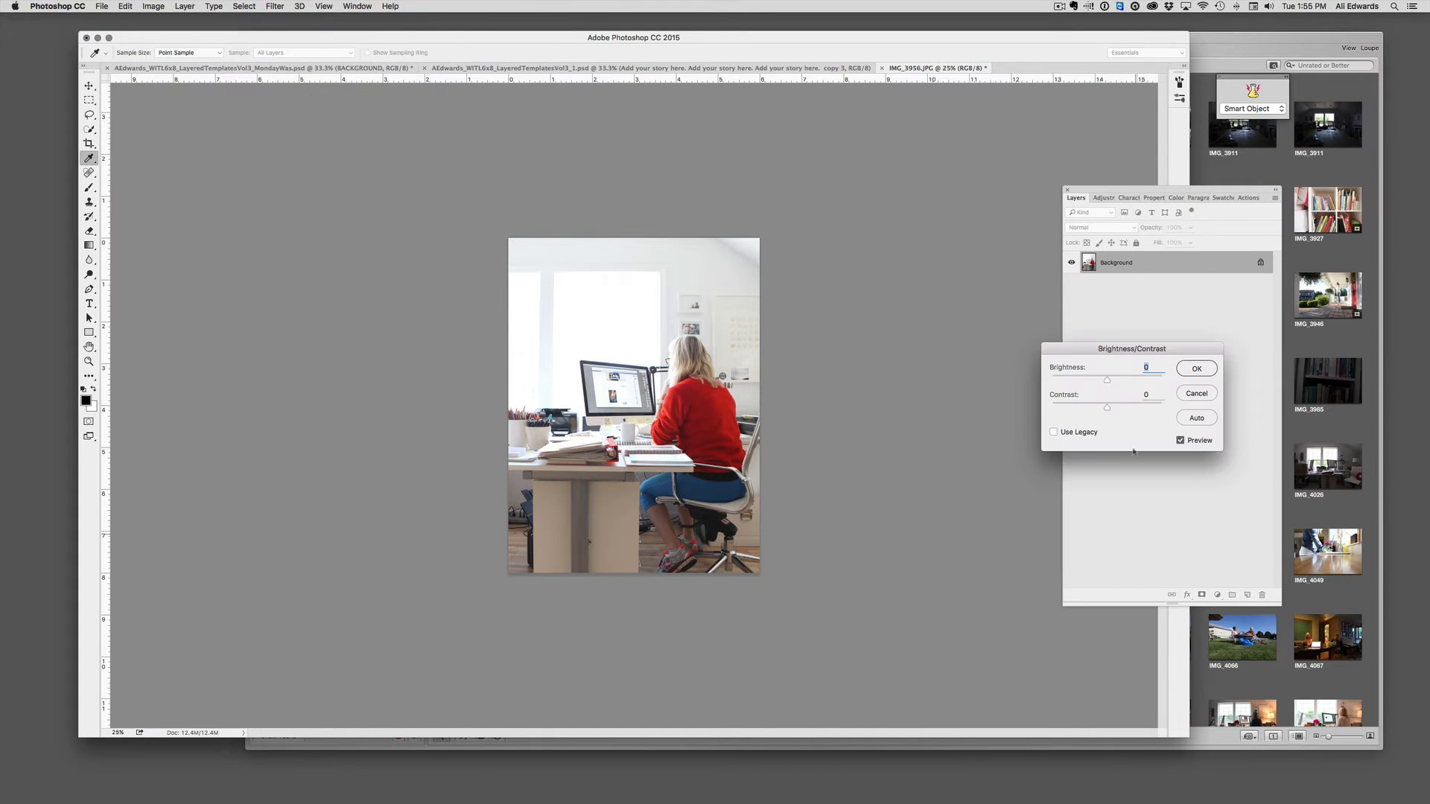
{"action": "left_click_drag", "start_coordinate": [1108, 408], "coordinate": [1118, 407]}
{"action": "left_click", "coordinate": [1206, 367]}
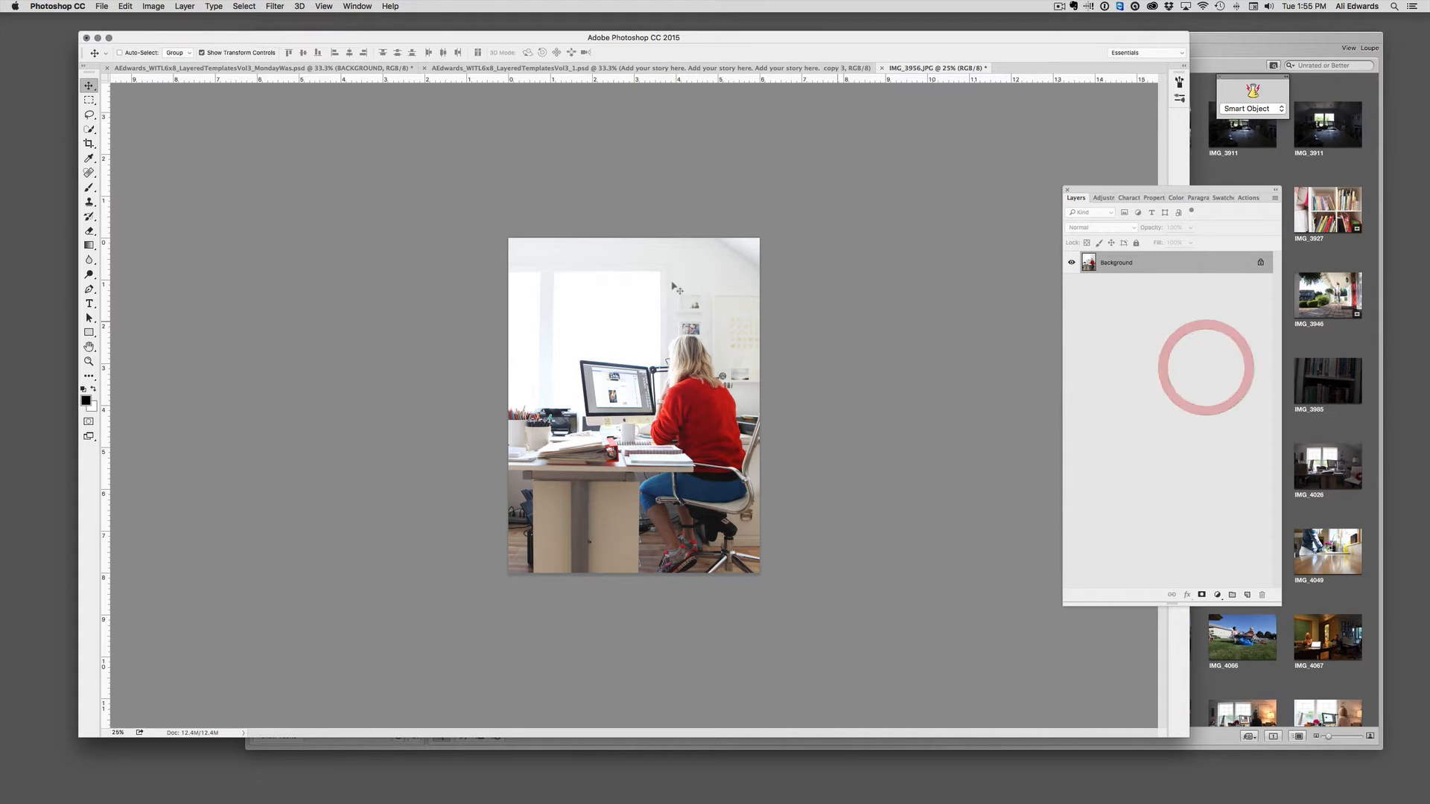
Float the IMG_3956 document beside the template and copy the photo into MondayWas so it fills the page beneath the title
{"action": "left_click", "coordinate": [88, 85]}
{"action": "left_click_drag", "start_coordinate": [932, 68], "coordinate": [942, 167]}
{"action": "left_click_drag", "start_coordinate": [1129, 195], "coordinate": [1344, 225]}
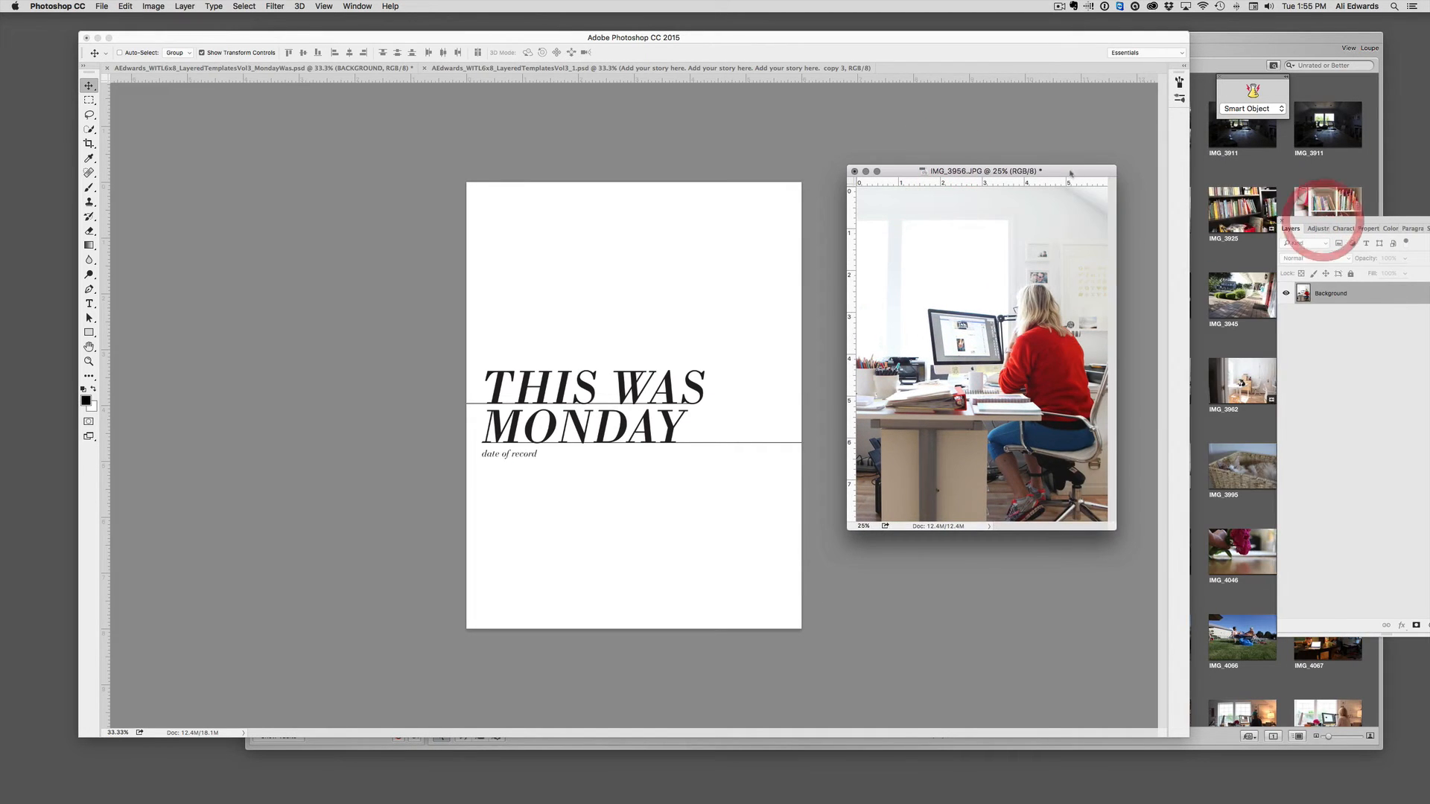
{"action": "left_click_drag", "start_coordinate": [1067, 172], "coordinate": [1155, 166]}
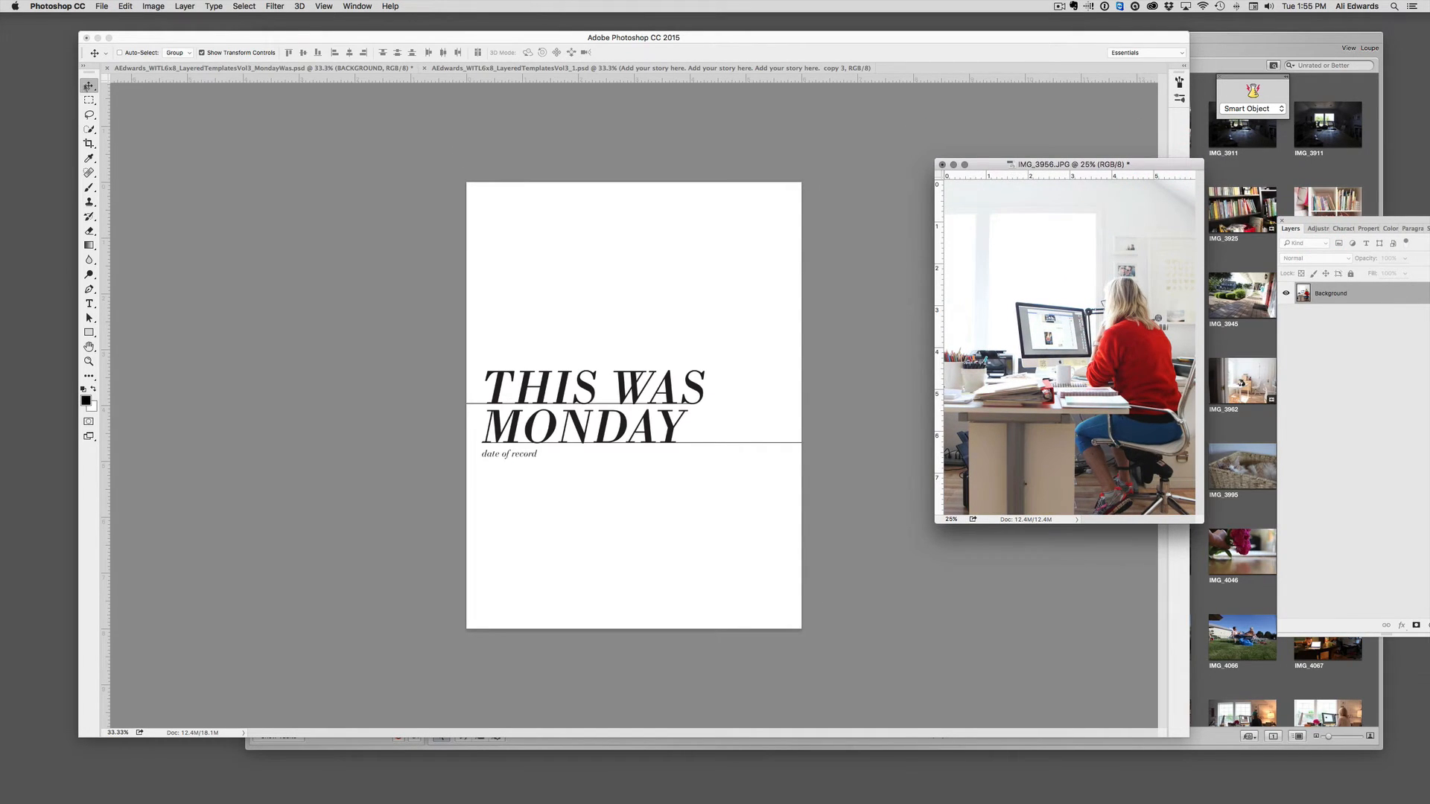
{"action": "left_click_drag", "start_coordinate": [987, 252], "coordinate": [539, 266]}
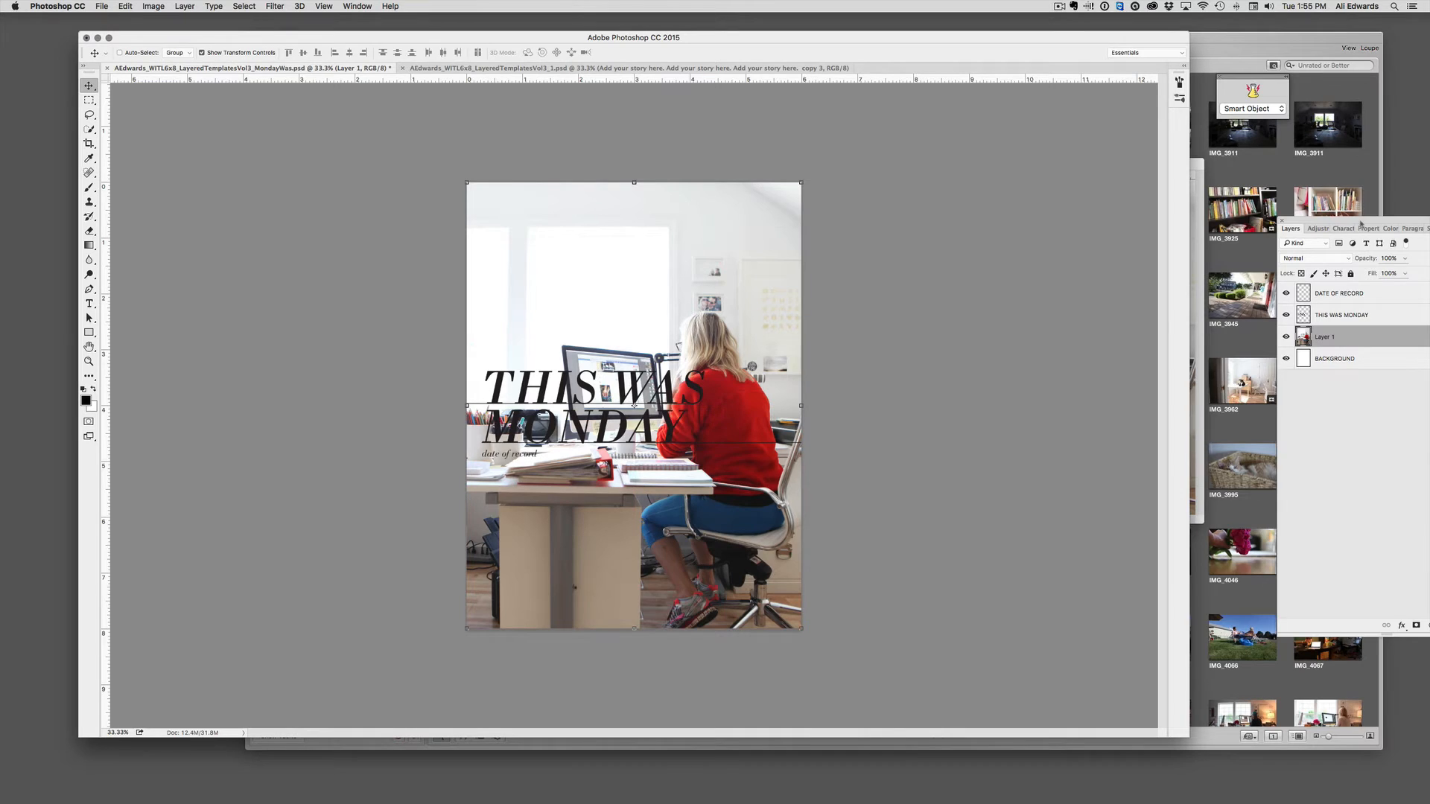
Move the THIS WAS MONDAY and DATE OF RECORD layers together up to the bright wall area above the computer
{"action": "left_click_drag", "start_coordinate": [1361, 224], "coordinate": [1117, 166]}
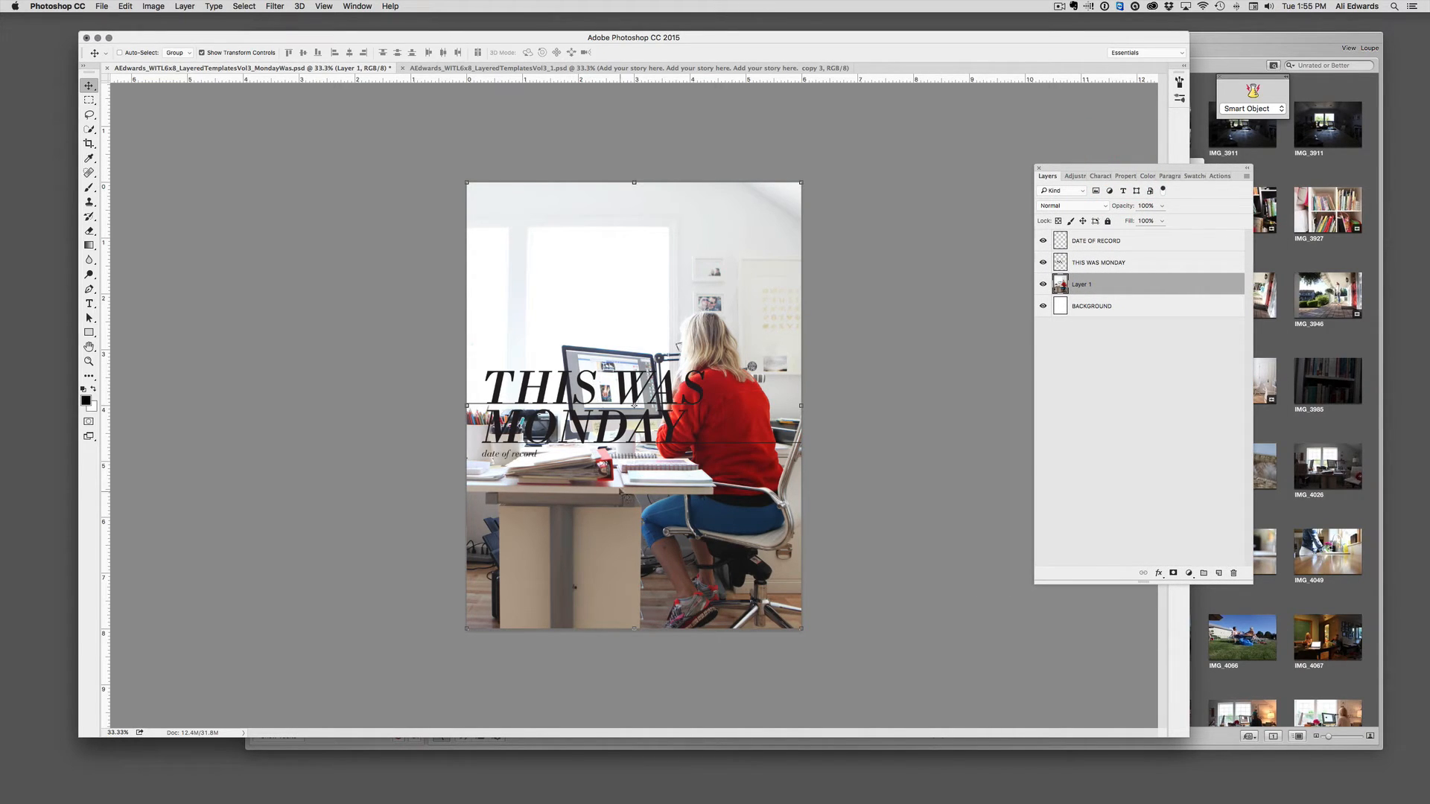
{"action": "left_click", "coordinate": [1108, 240]}
{"action": "left_click", "coordinate": [1117, 263], "text": "shift"}
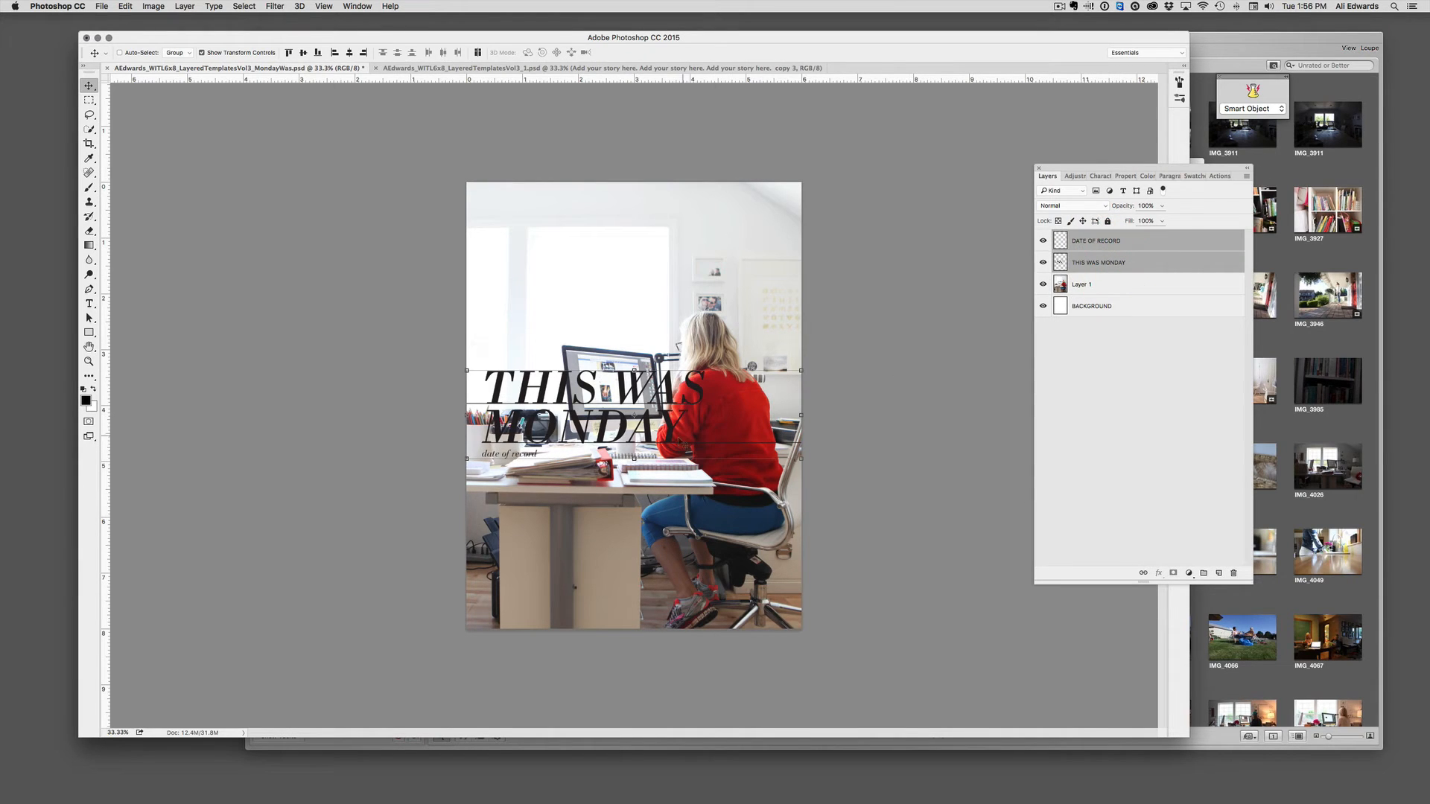
{"action": "left_click_drag", "start_coordinate": [669, 442], "coordinate": [669, 294]}
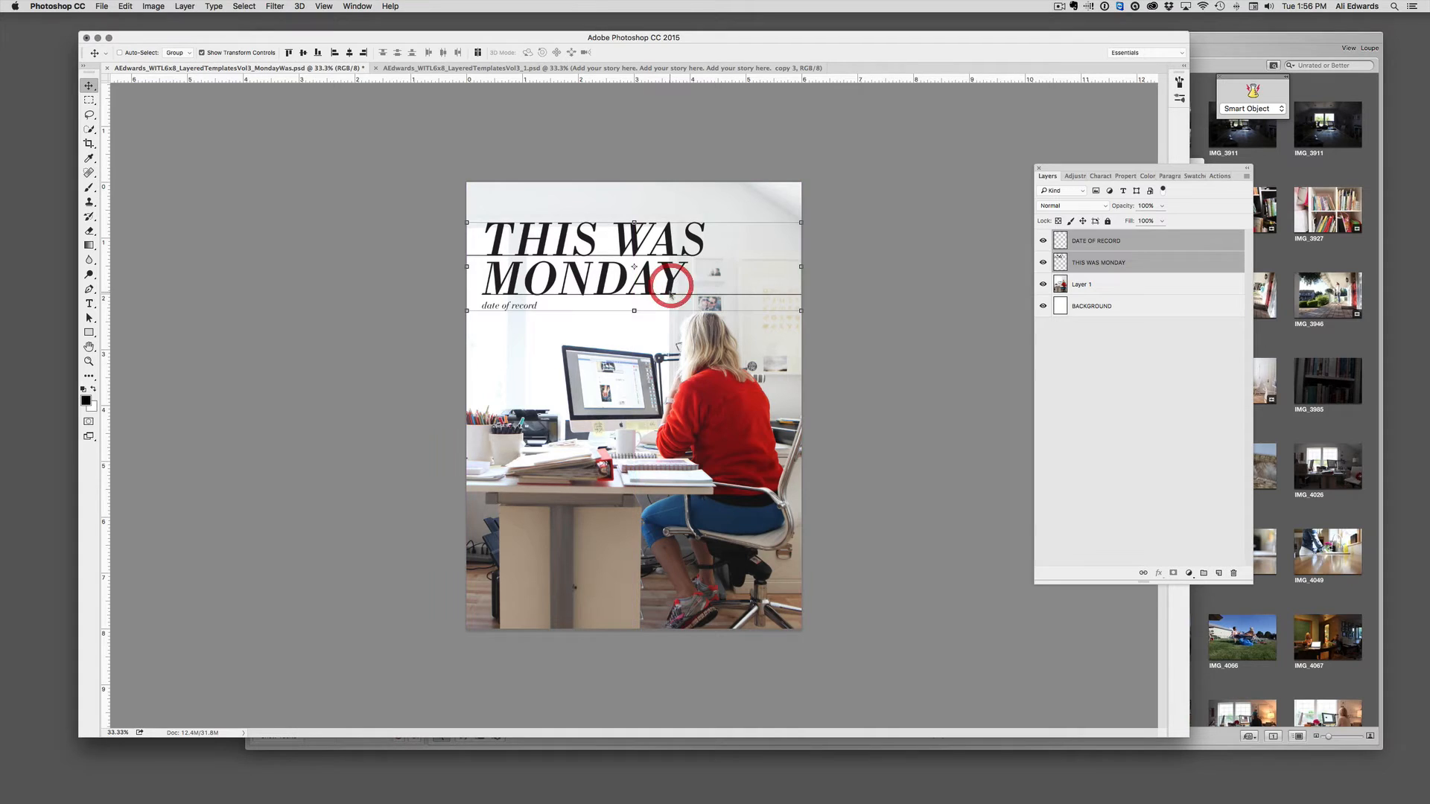
{"action": "left_click", "coordinate": [1181, 307]}
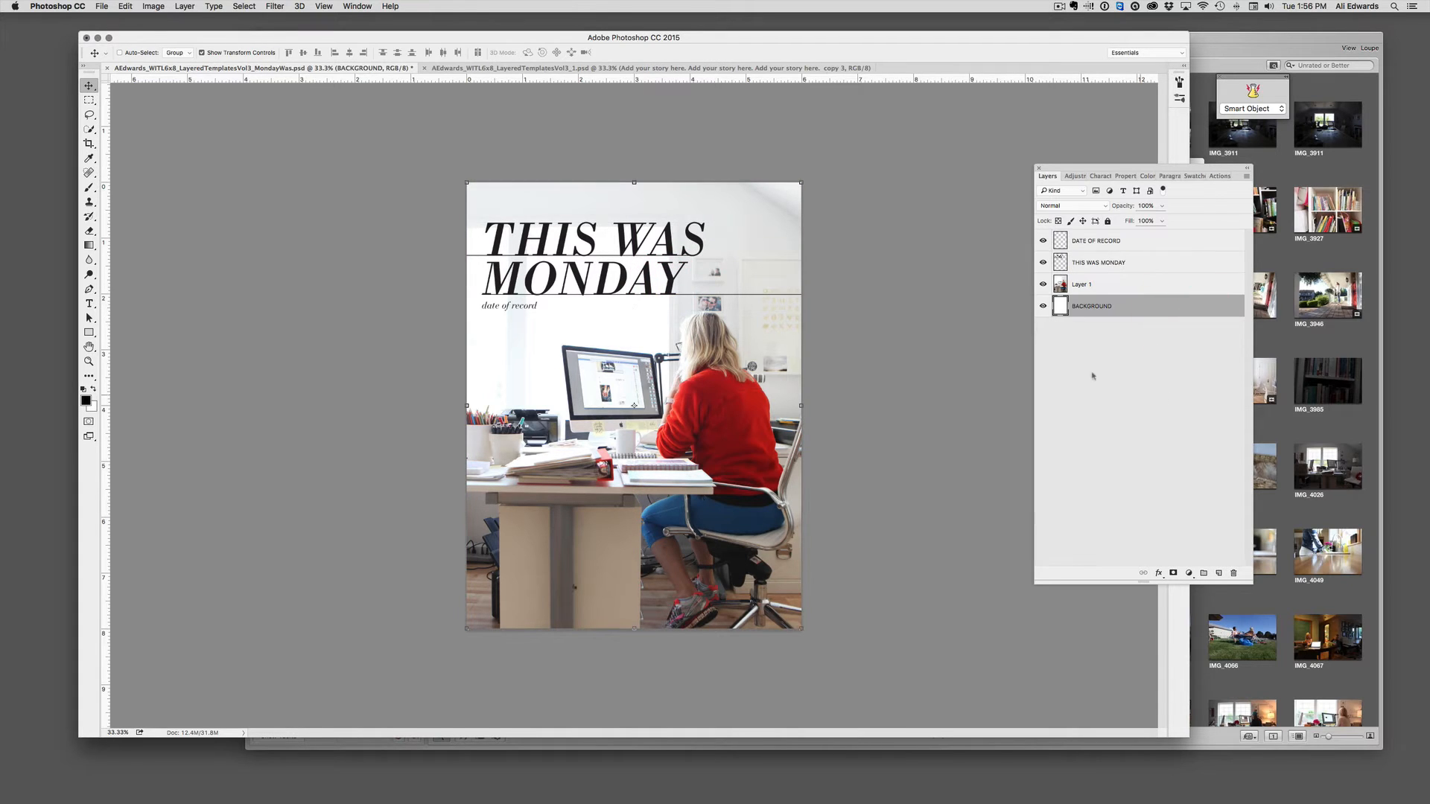
Toggle the visibility of the THIS WAS MONDAY and DATE OF RECORD layers to check what each contains
{"action": "left_click", "coordinate": [1042, 262]}
{"action": "left_click", "coordinate": [1042, 262]}
{"action": "left_click", "coordinate": [1043, 240]}
{"action": "left_click", "coordinate": [1042, 241]}
{"action": "left_click", "coordinate": [1043, 241]}
{"action": "left_click", "coordinate": [1043, 240]}
Add a text box about 2 in wide below "date of record" containing 05, and place its layer above all others
{"action": "left_click", "coordinate": [88, 303]}
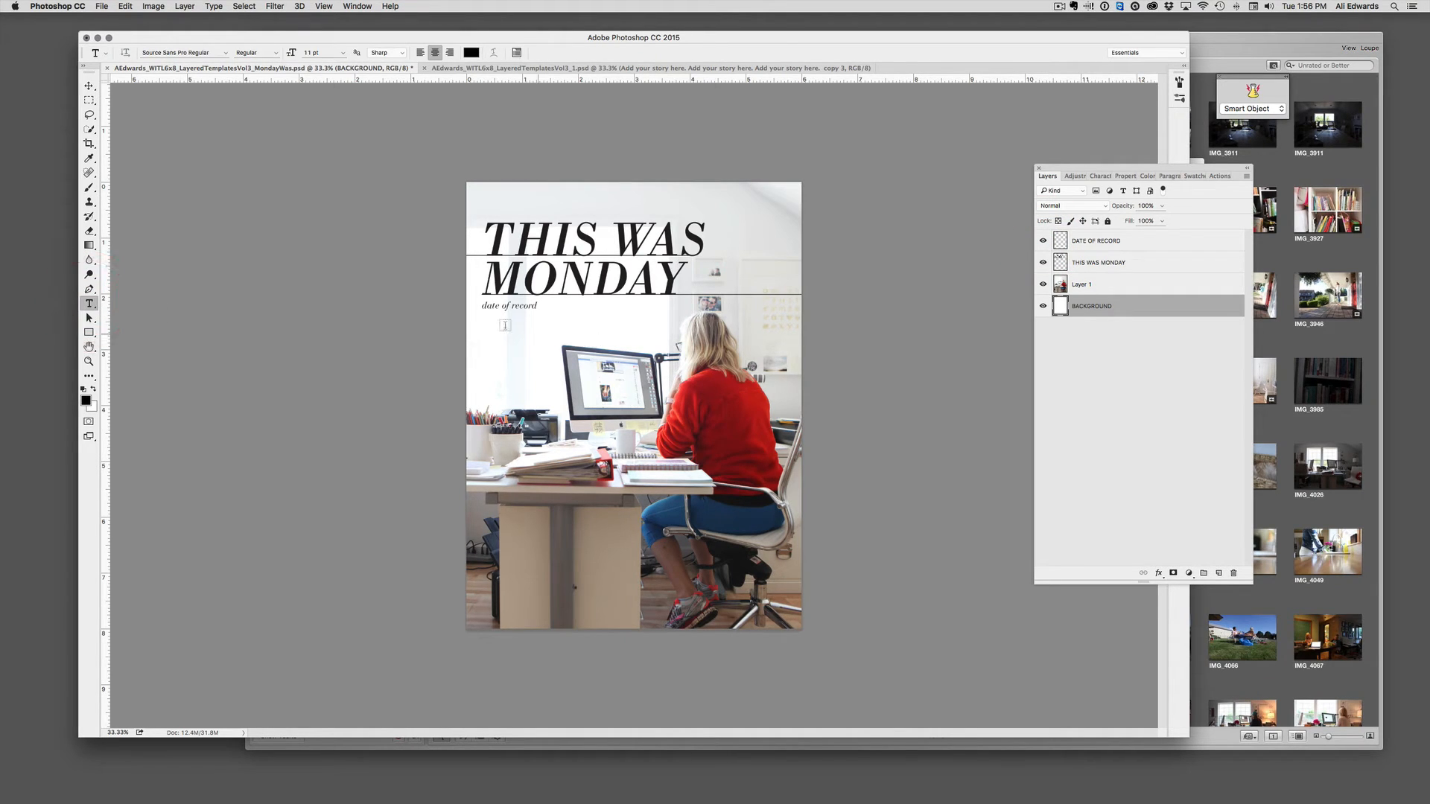
{"action": "left_click_drag", "start_coordinate": [482, 323], "coordinate": [592, 347]}
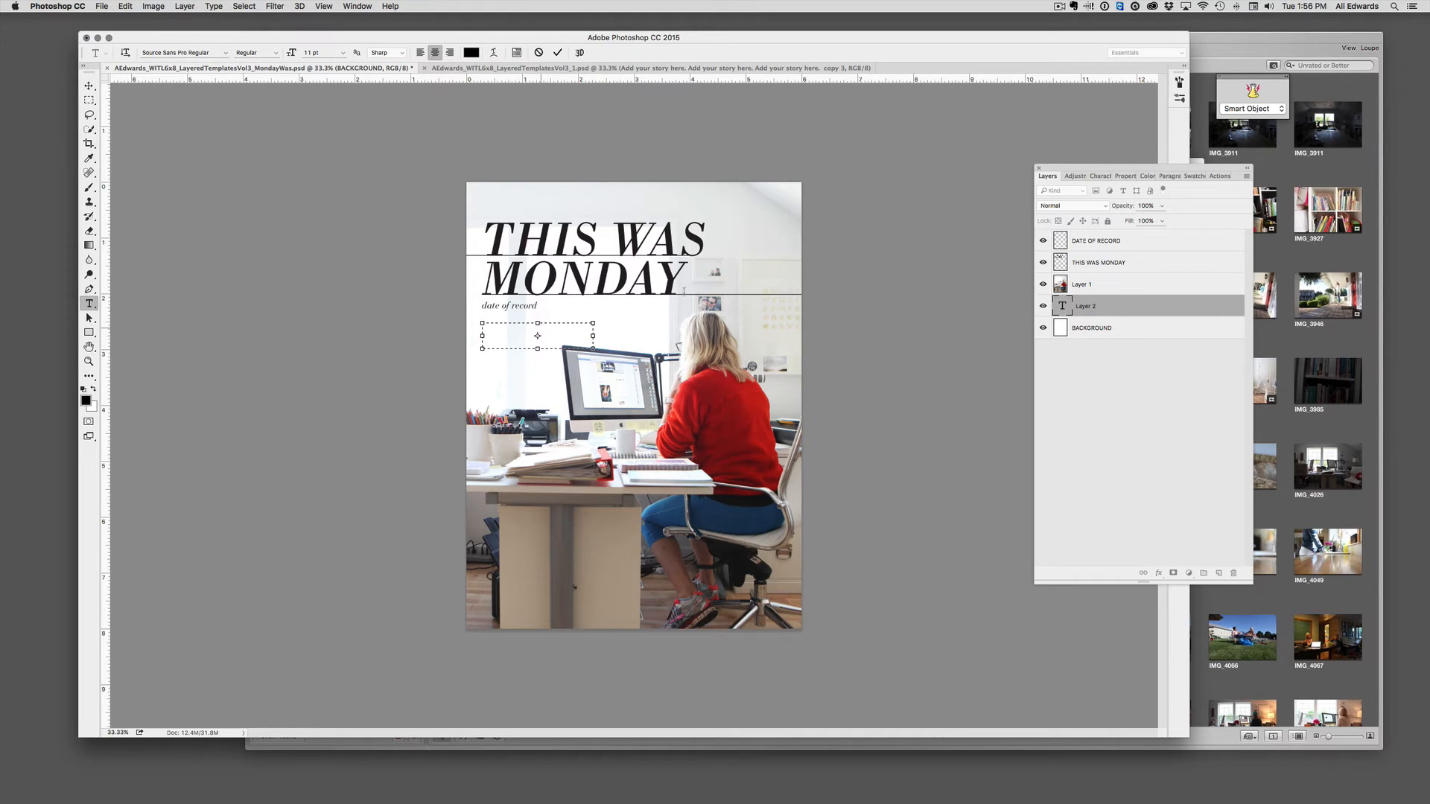
{"action": "type", "text": "05"}
{"action": "key", "text": "super+Return"}
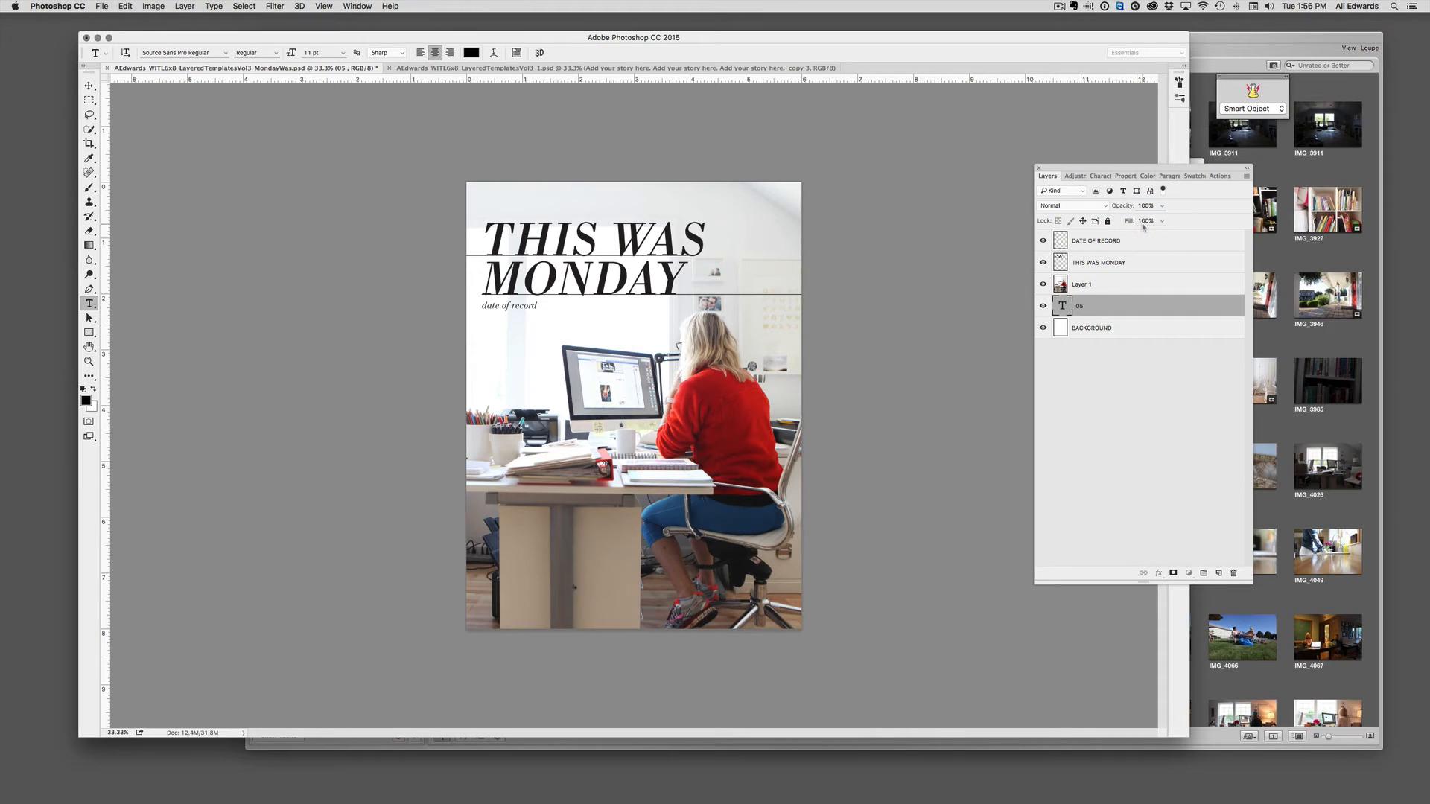
{"action": "left_click_drag", "start_coordinate": [1108, 306], "coordinate": [1100, 227]}
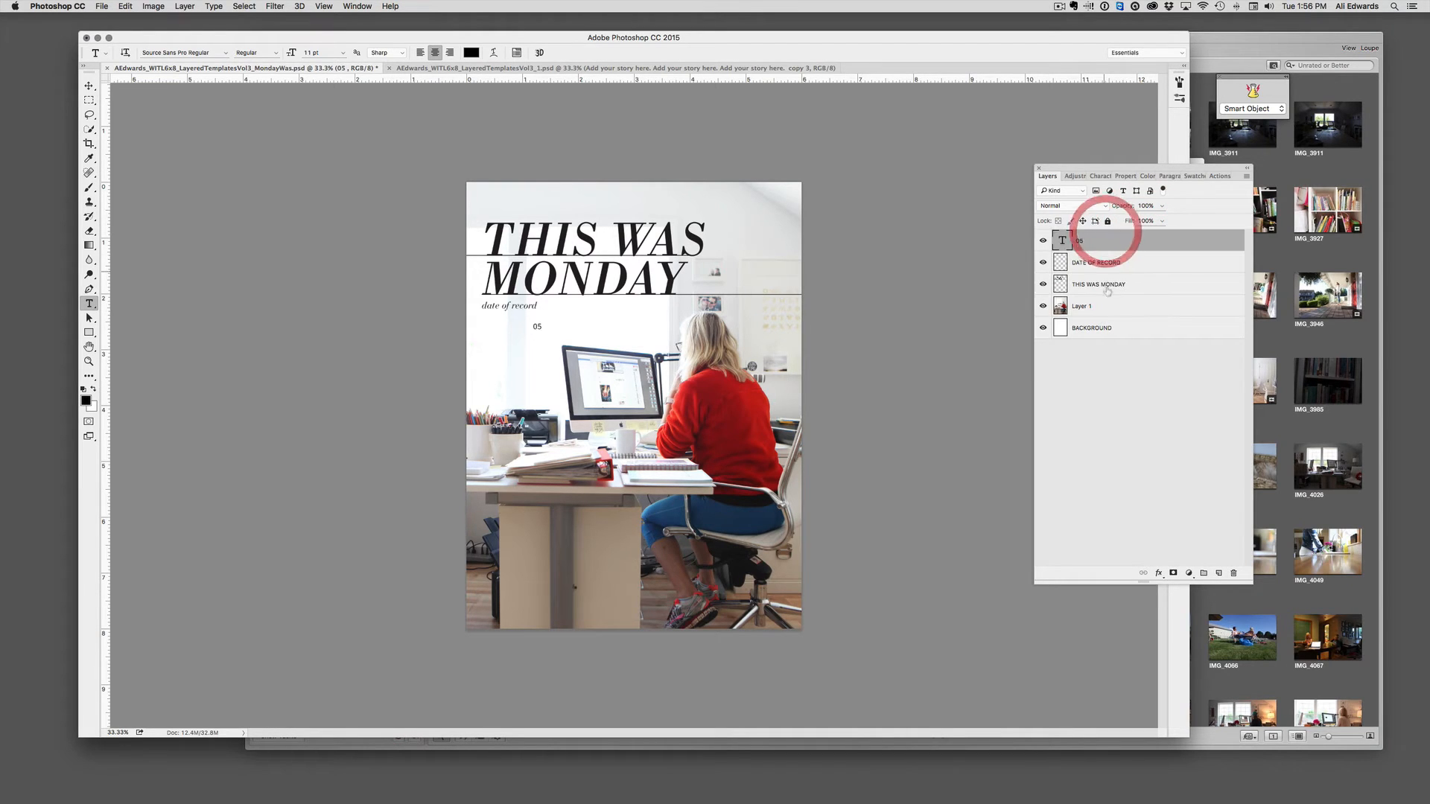
Complete the date text so it reads "05 / 09 / 16"
{"action": "left_click", "coordinate": [546, 327]}
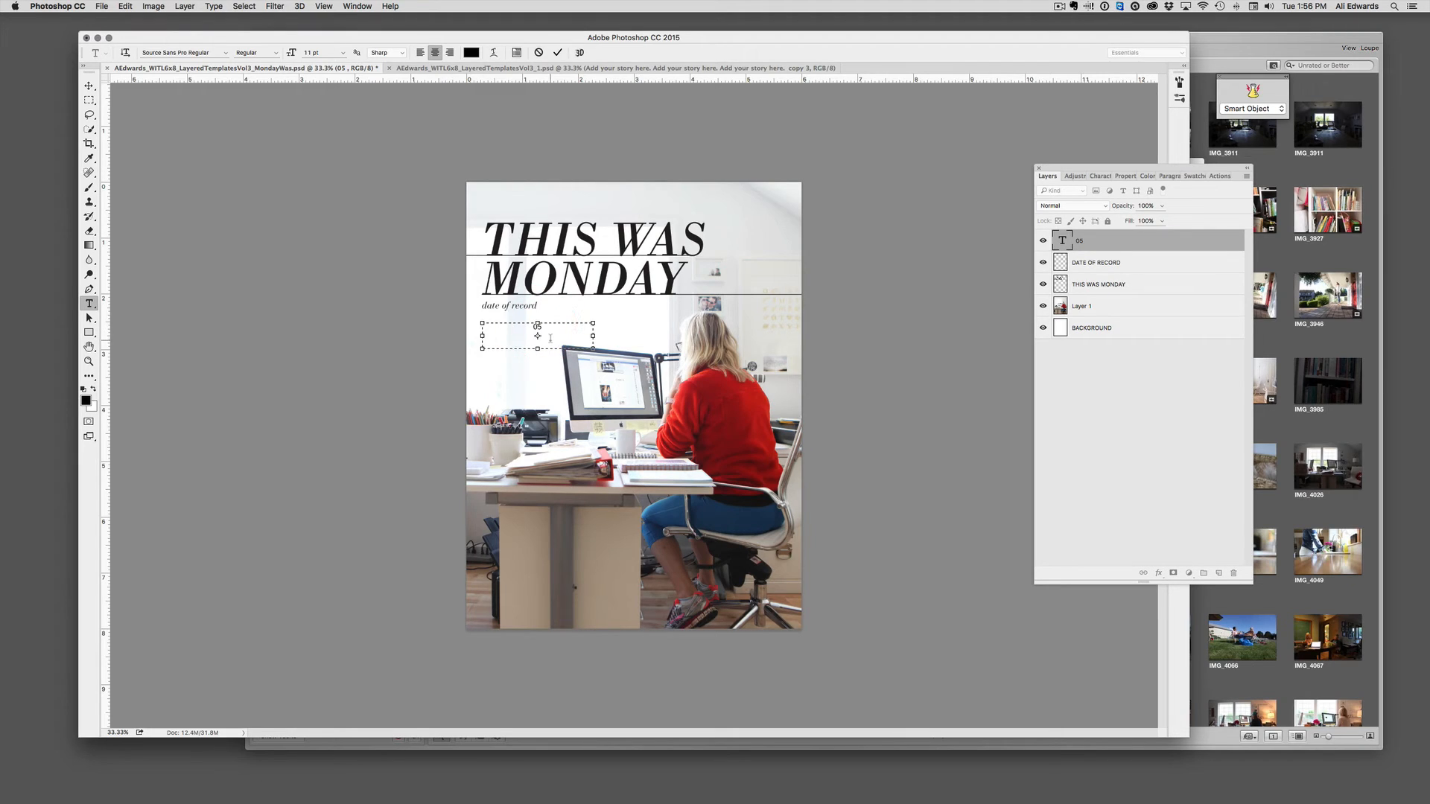
{"action": "type", "text": "/ 09 / 16"}
{"action": "left_click", "coordinate": [89, 86]}
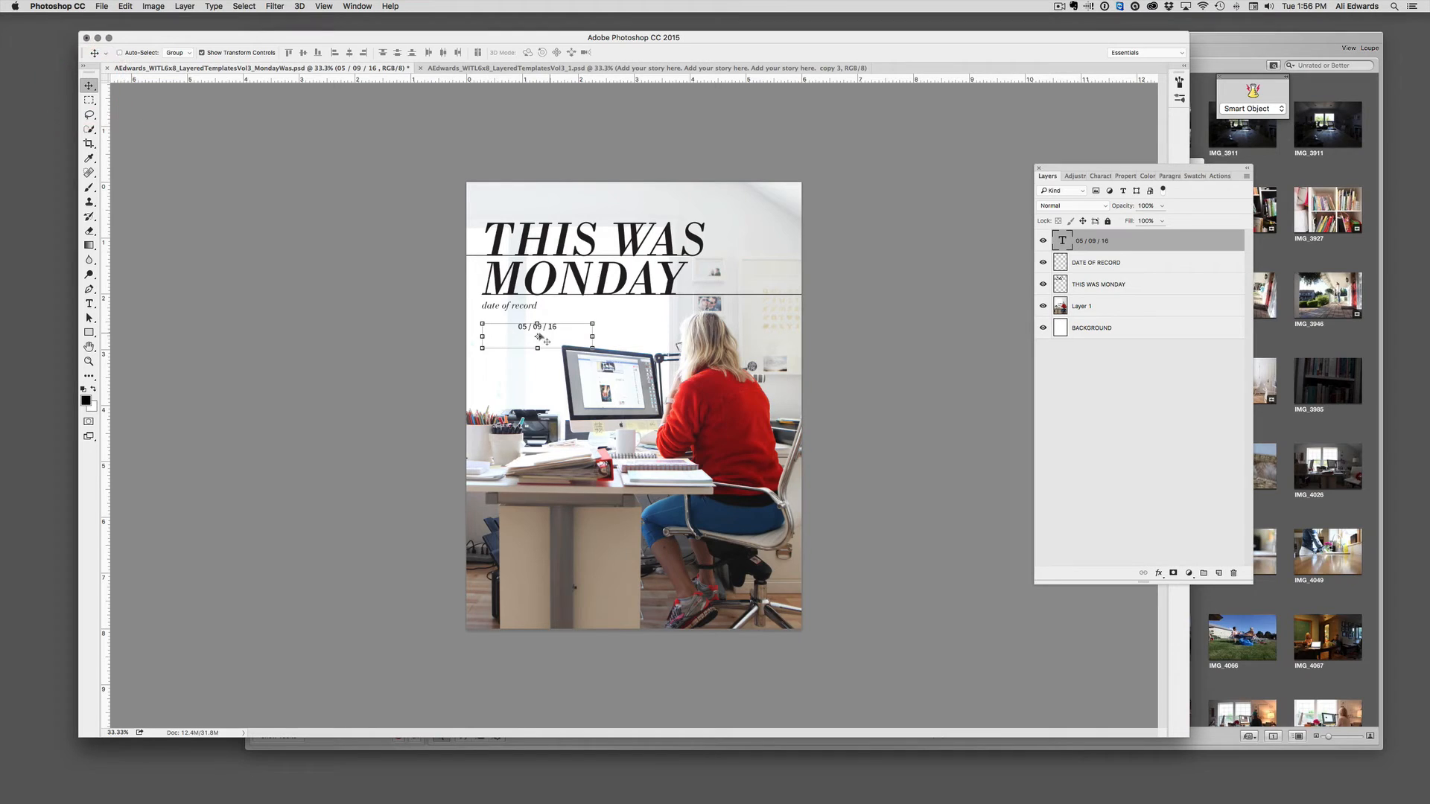
Left-align the whole "05 / 09 / 16" date text within its text box
{"action": "left_click", "coordinate": [88, 303]}
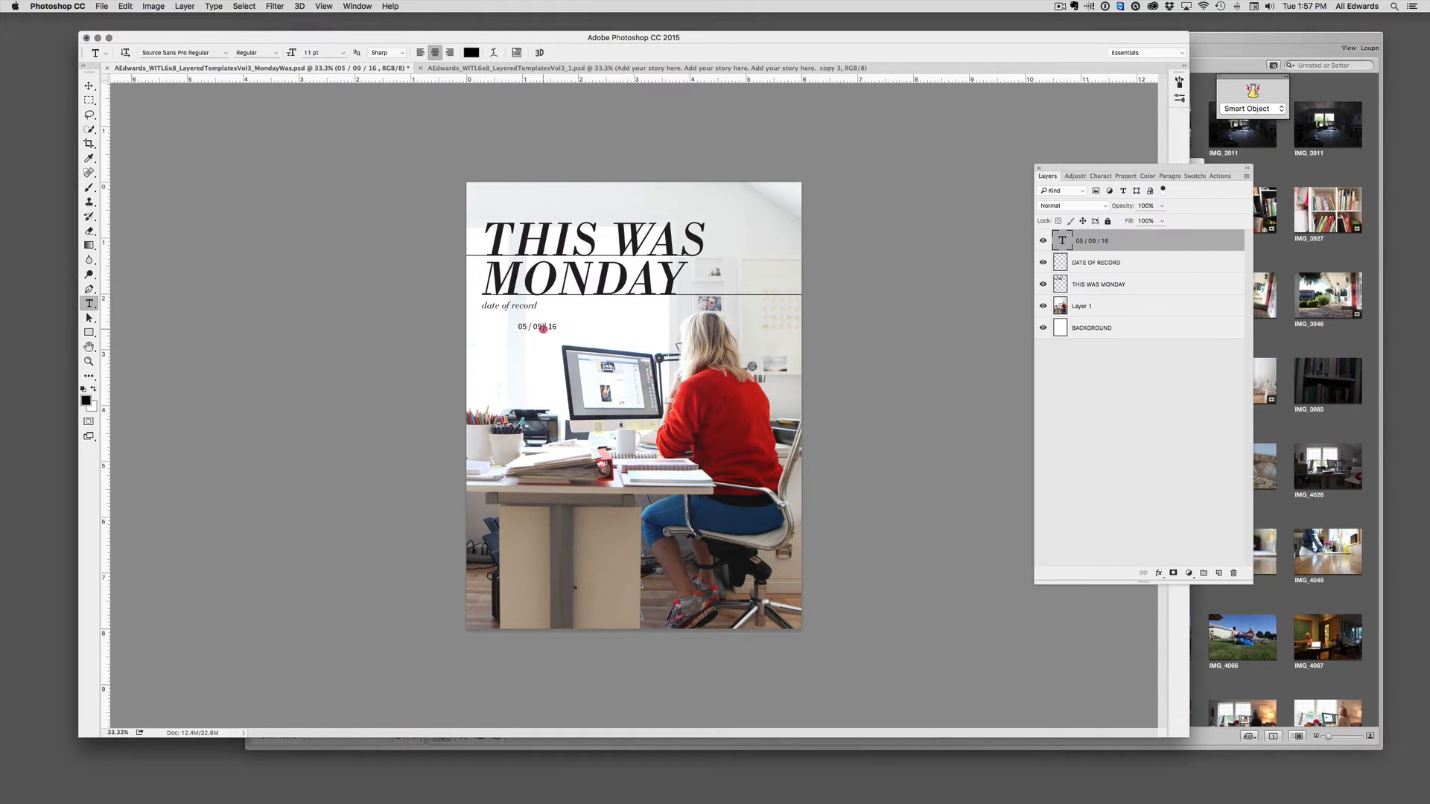
{"action": "left_click", "coordinate": [542, 331]}
{"action": "left_click", "coordinate": [512, 328]}
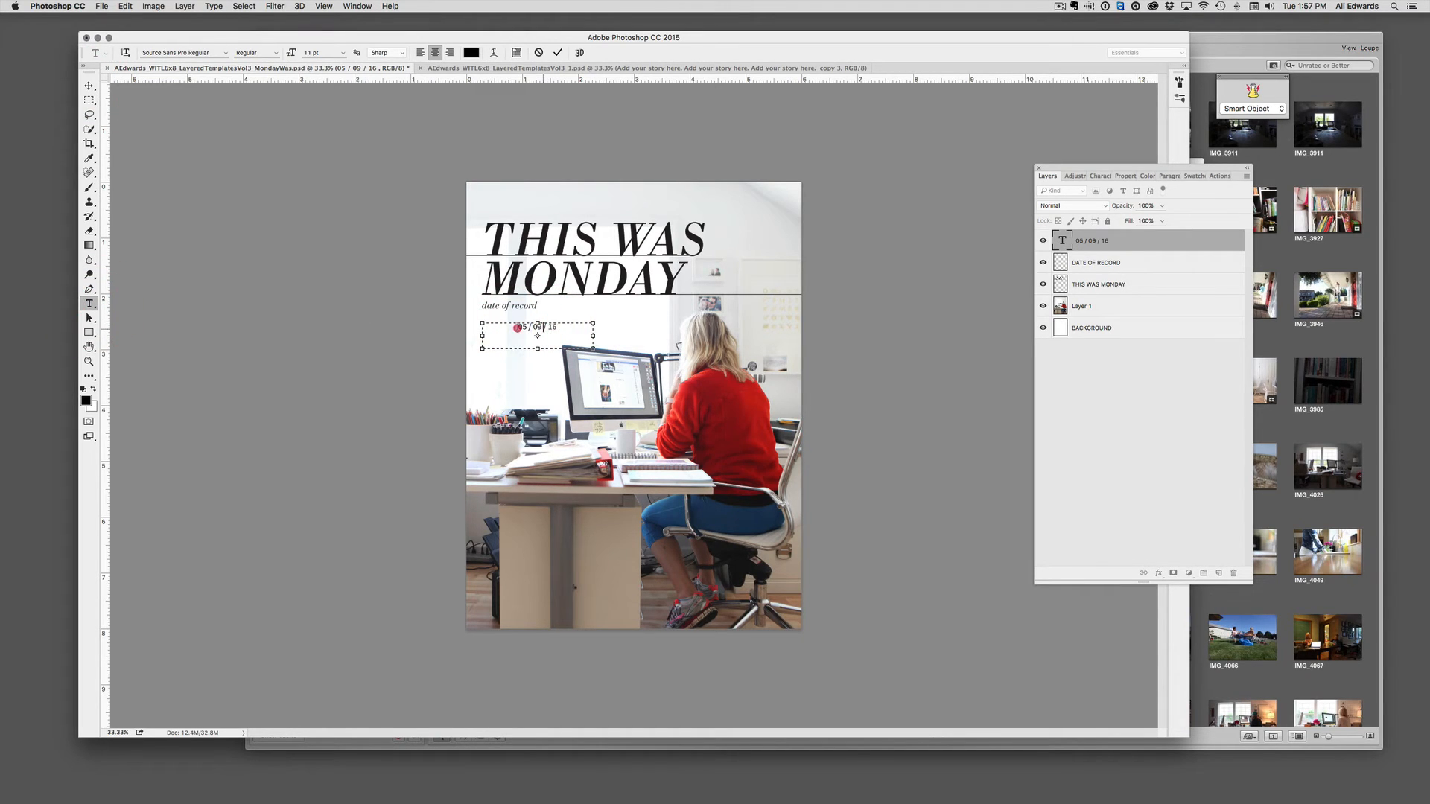
{"action": "left_click", "coordinate": [574, 327], "text": "shift"}
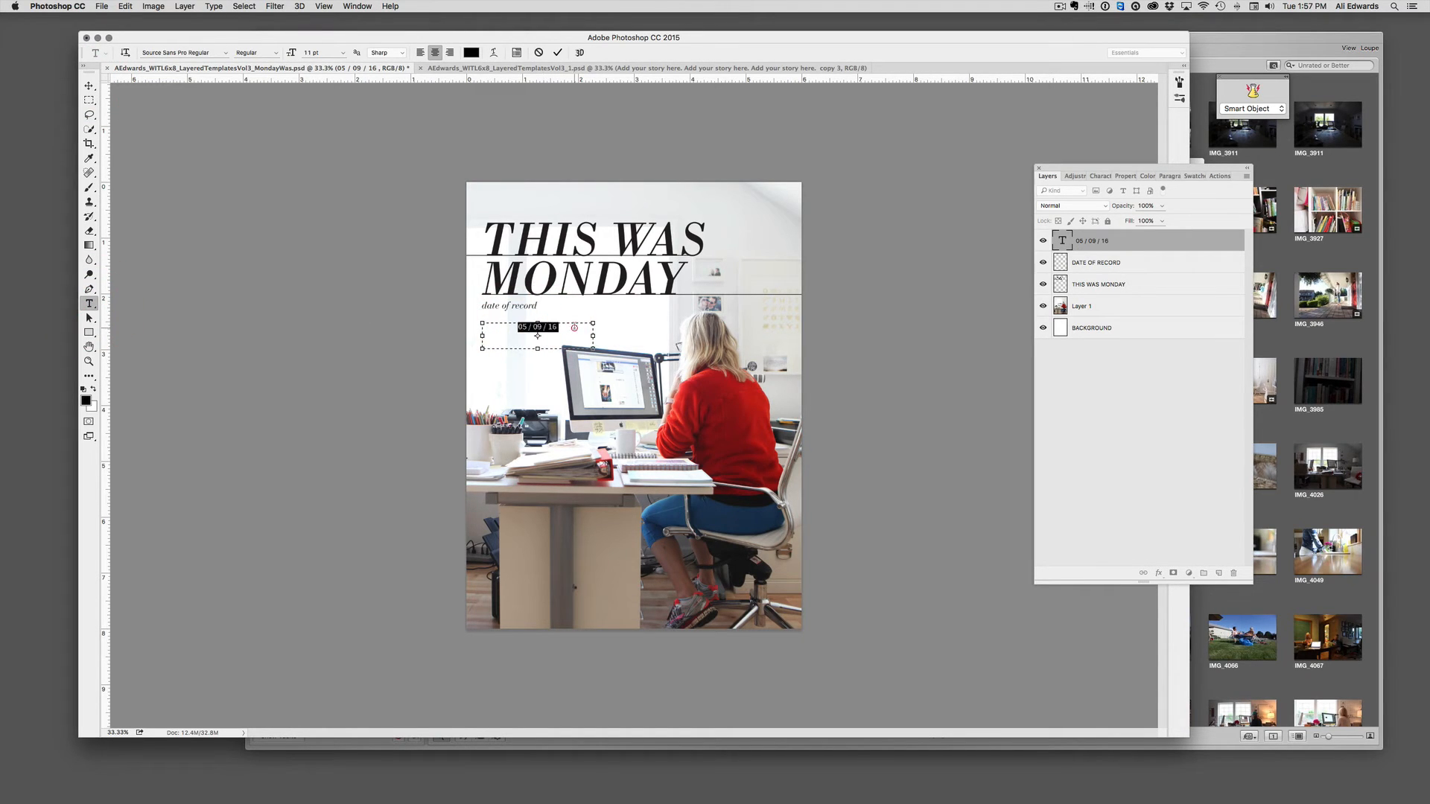
{"action": "left_click", "coordinate": [421, 53]}
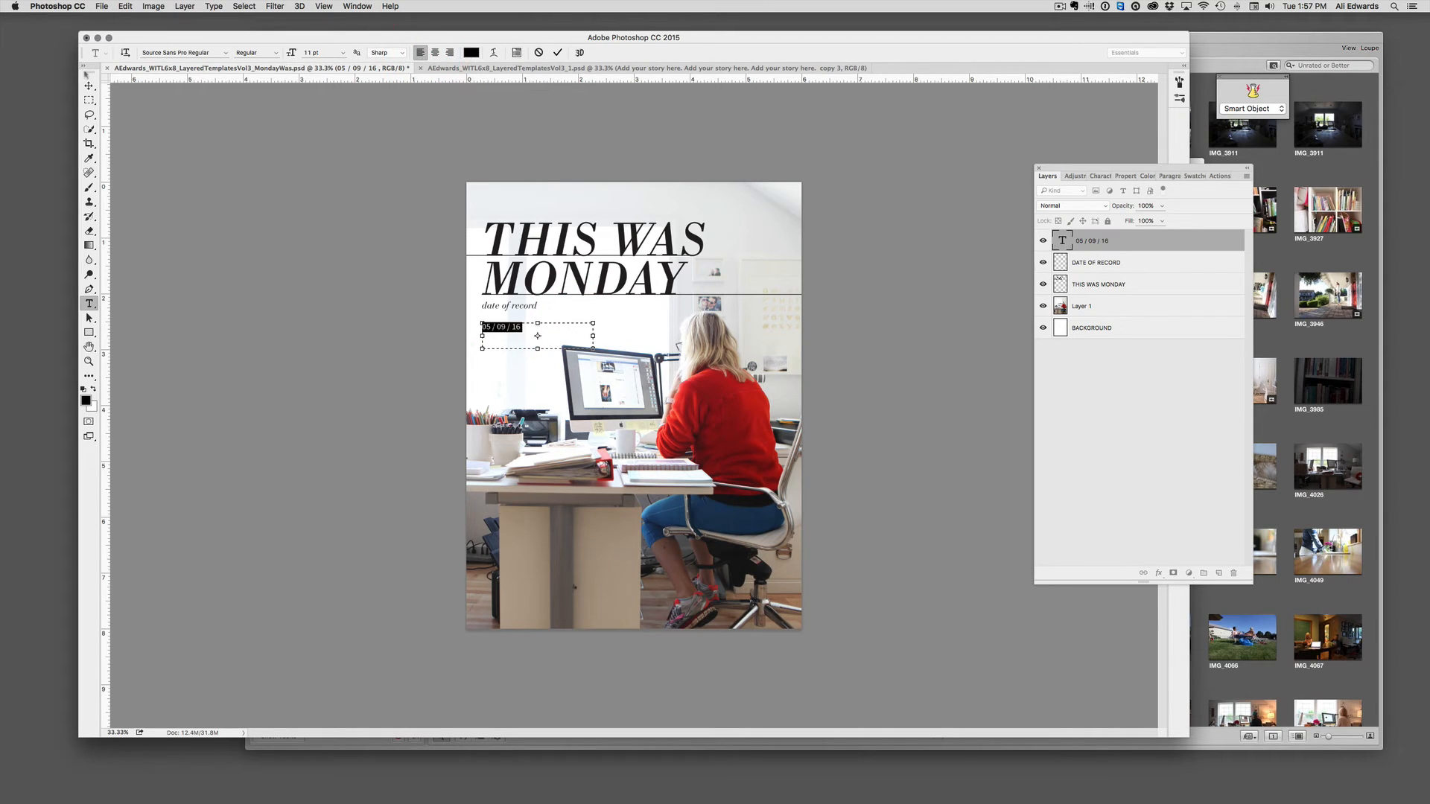
{"action": "left_click", "coordinate": [89, 86]}
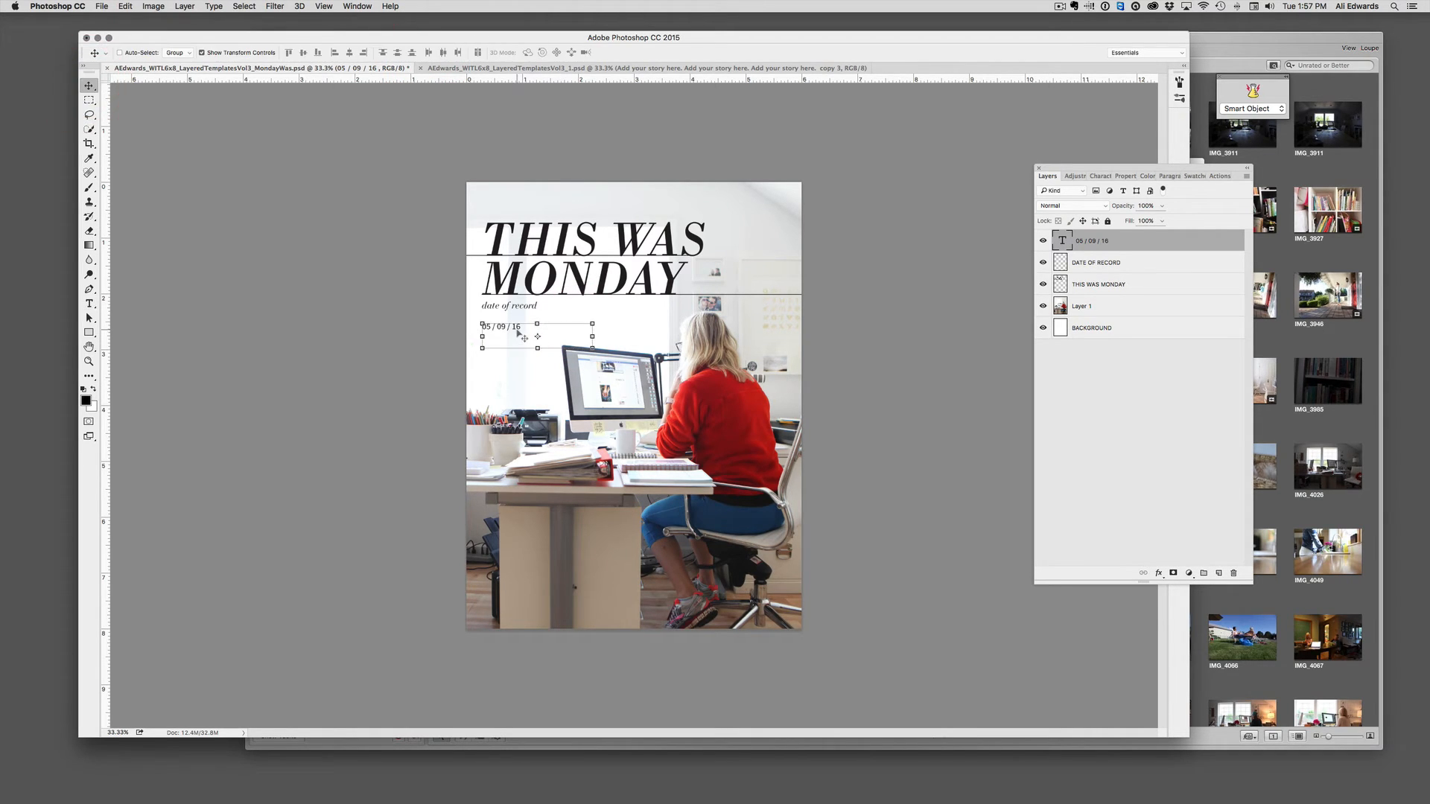
Move the date text up onto the "date of record" placeholder and hide the DATE OF RECORD layer
{"action": "mouse_move", "coordinate": [516, 328]}
{"action": "left_mouse_down"}
{"action": "mouse_move", "coordinate": [520, 294]}
{"action": "mouse_move", "coordinate": [521, 311]}
{"action": "left_mouse_up"}
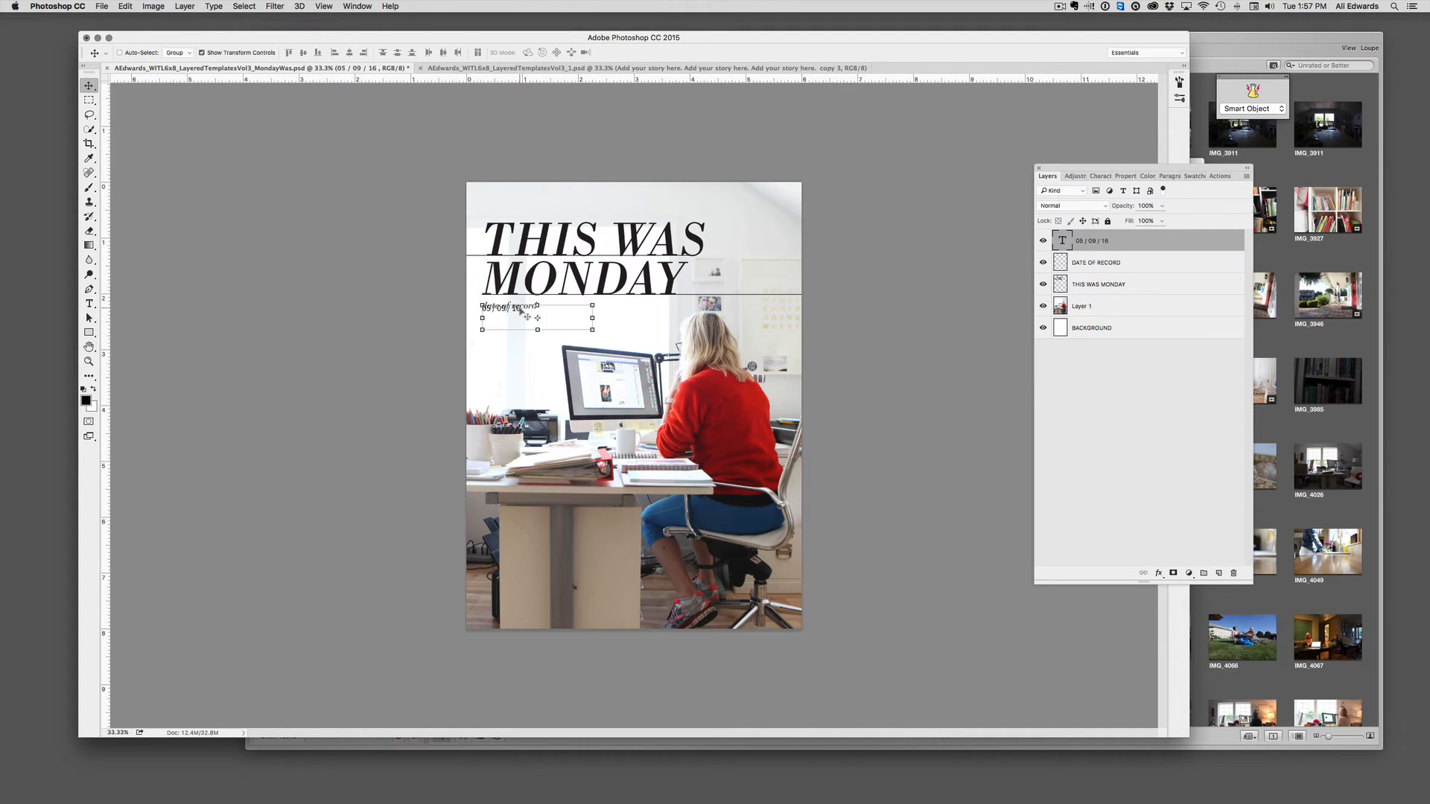
{"action": "key", "text": "Up"}
{"action": "key", "text": "Up"}
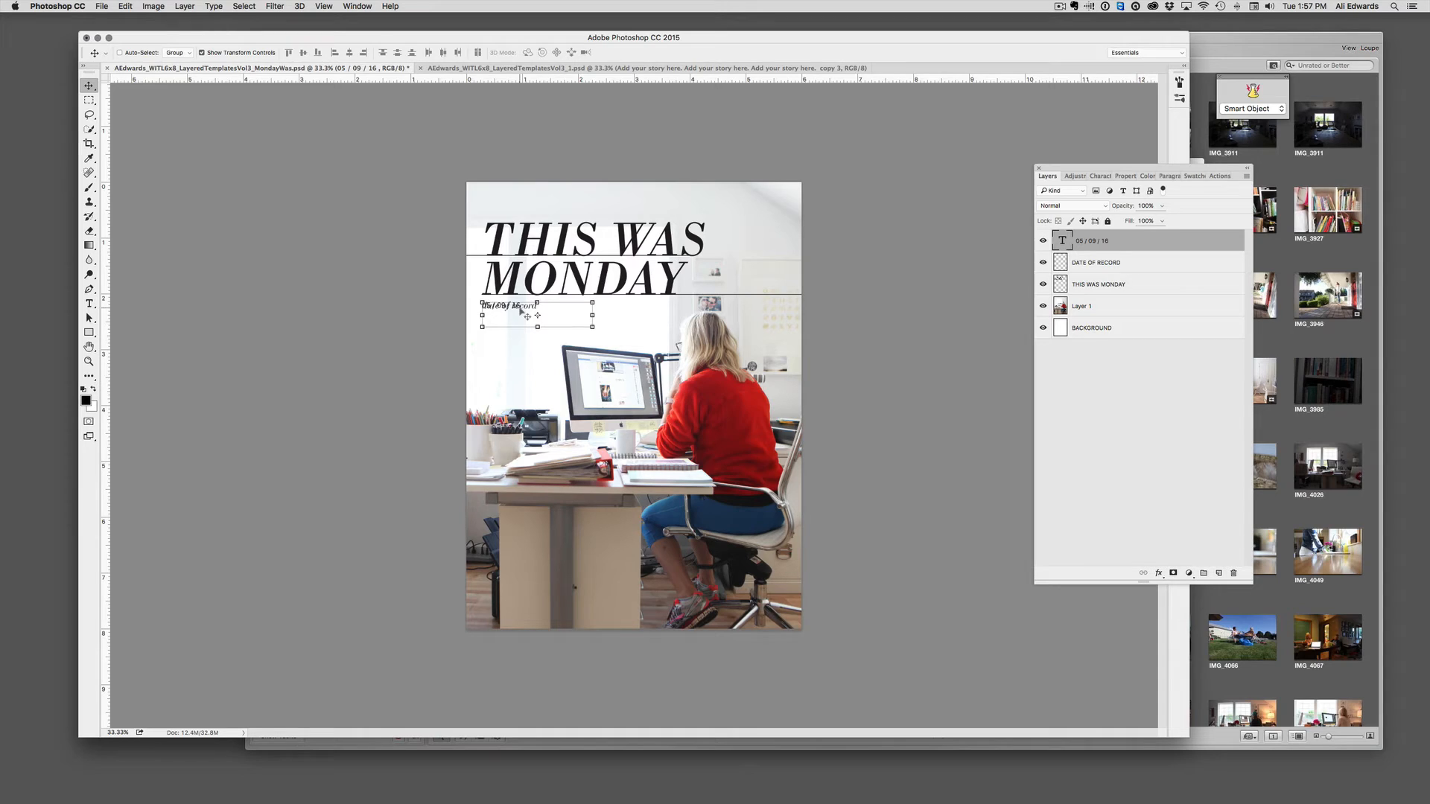
{"action": "left_click", "coordinate": [1043, 263]}
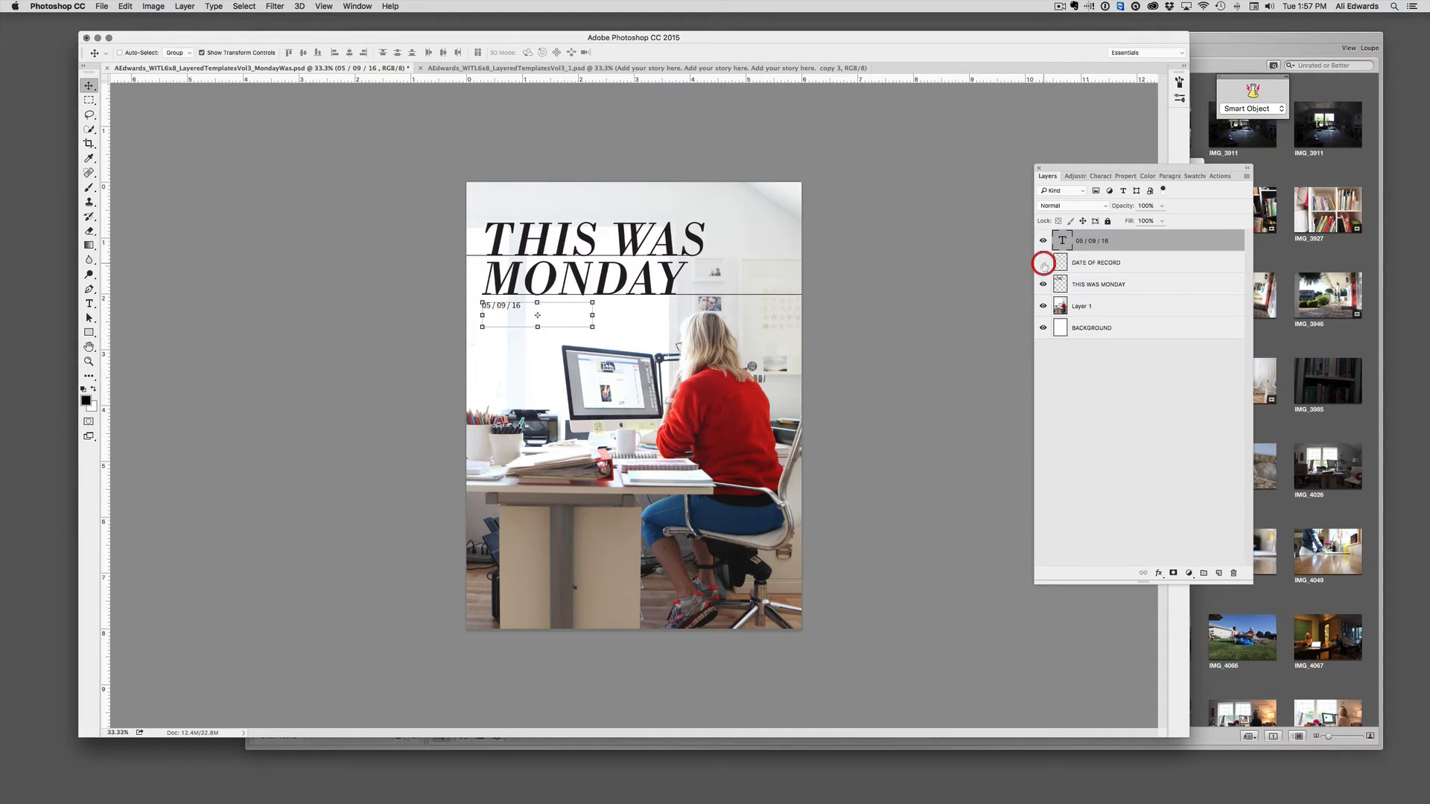
With the THIS WAS MONDAY layer selected, sample the blue of the woman's jeans and make it the foreground color
{"action": "left_click", "coordinate": [1174, 284]}
{"action": "left_click", "coordinate": [1165, 309]}
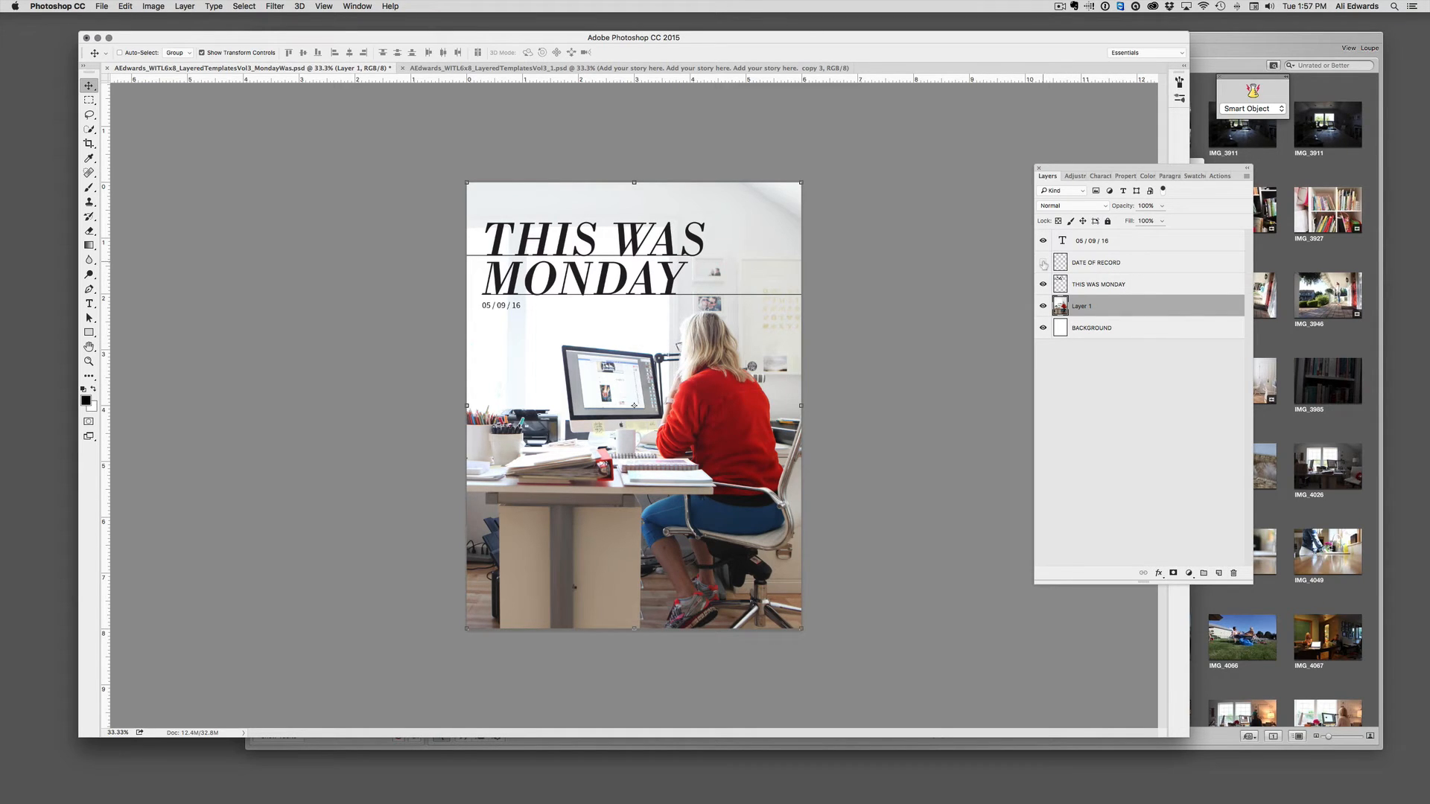
{"action": "left_click", "coordinate": [1131, 289]}
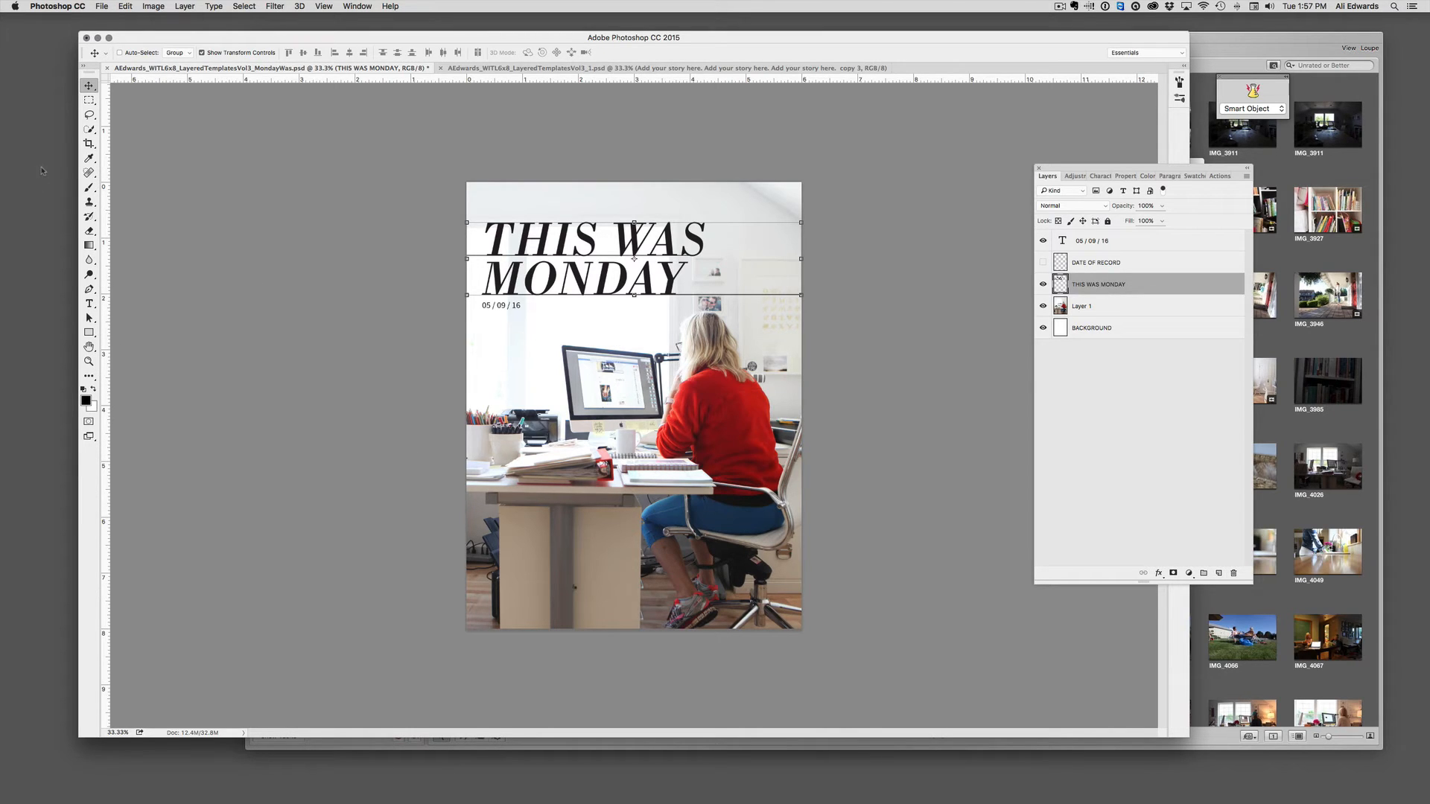
{"action": "left_click", "coordinate": [89, 158]}
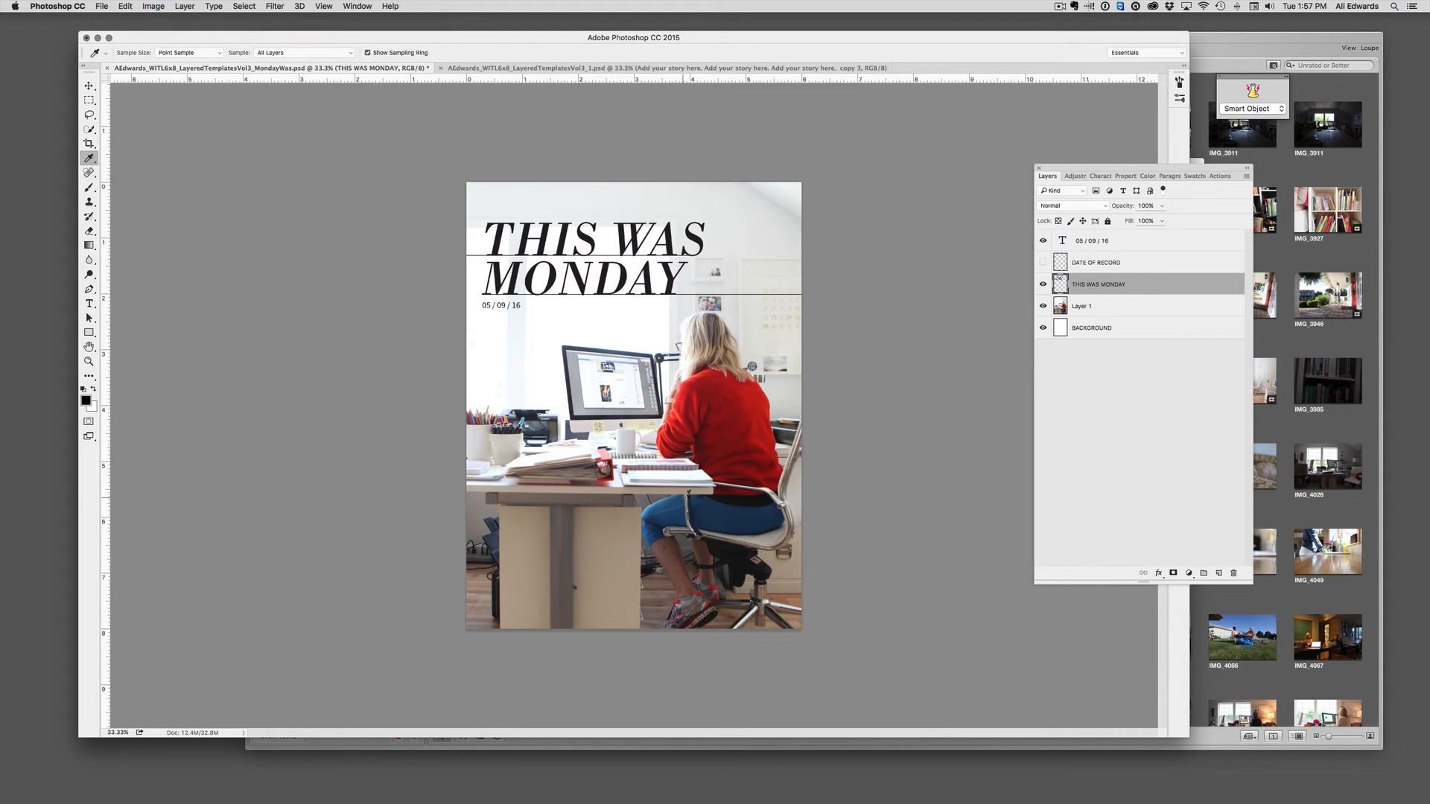
{"action": "left_click", "coordinate": [656, 507], "text": "alt"}
{"action": "left_click", "coordinate": [94, 390]}
Fill the THIS WAS MONDAY title with the foreground color at 100% opacity in Normal mode, preserving transparency
{"action": "double_click", "coordinate": [123, 5]}
{"action": "double_click", "coordinate": [124, 5]}
{"action": "left_click", "coordinate": [124, 5]}
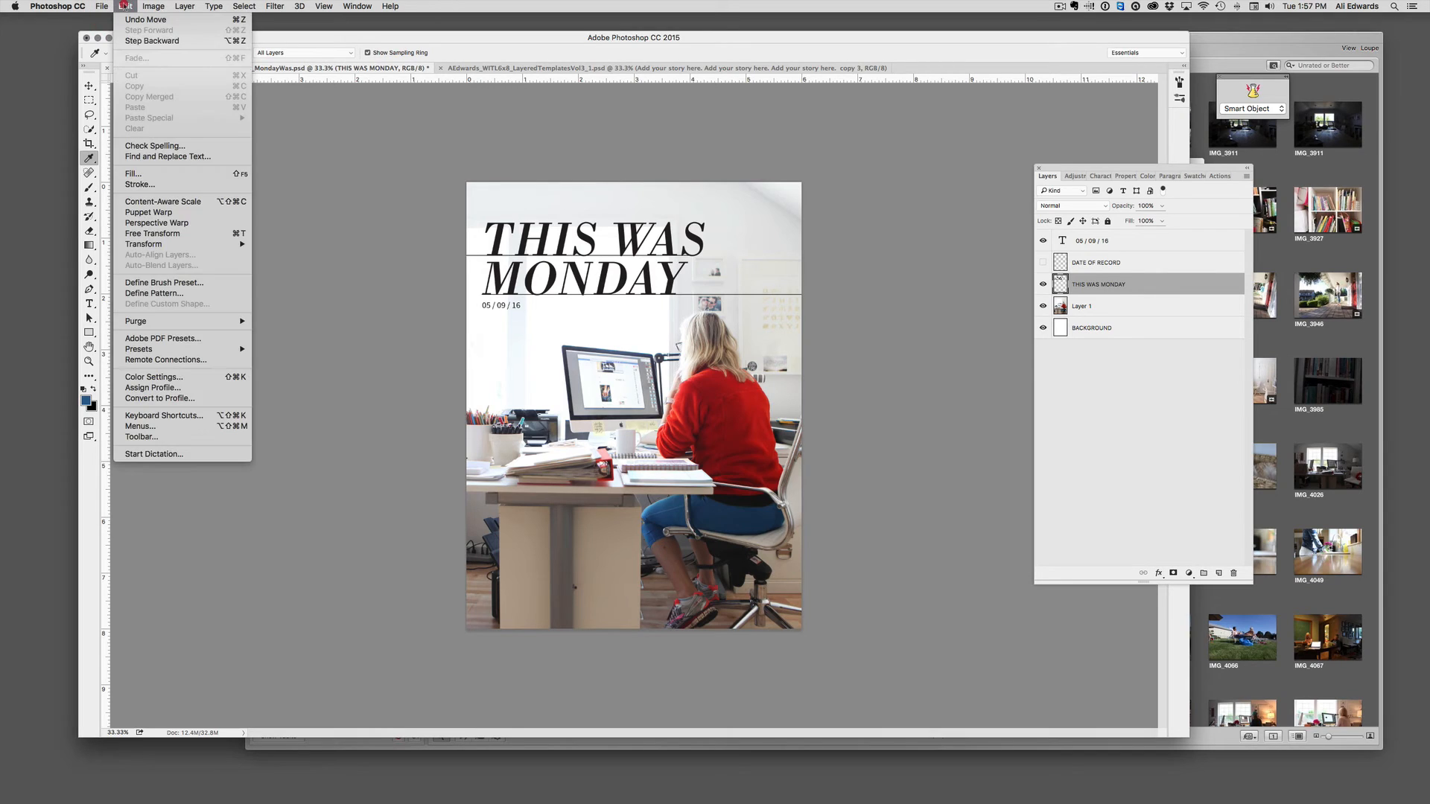
{"action": "left_click", "coordinate": [133, 172]}
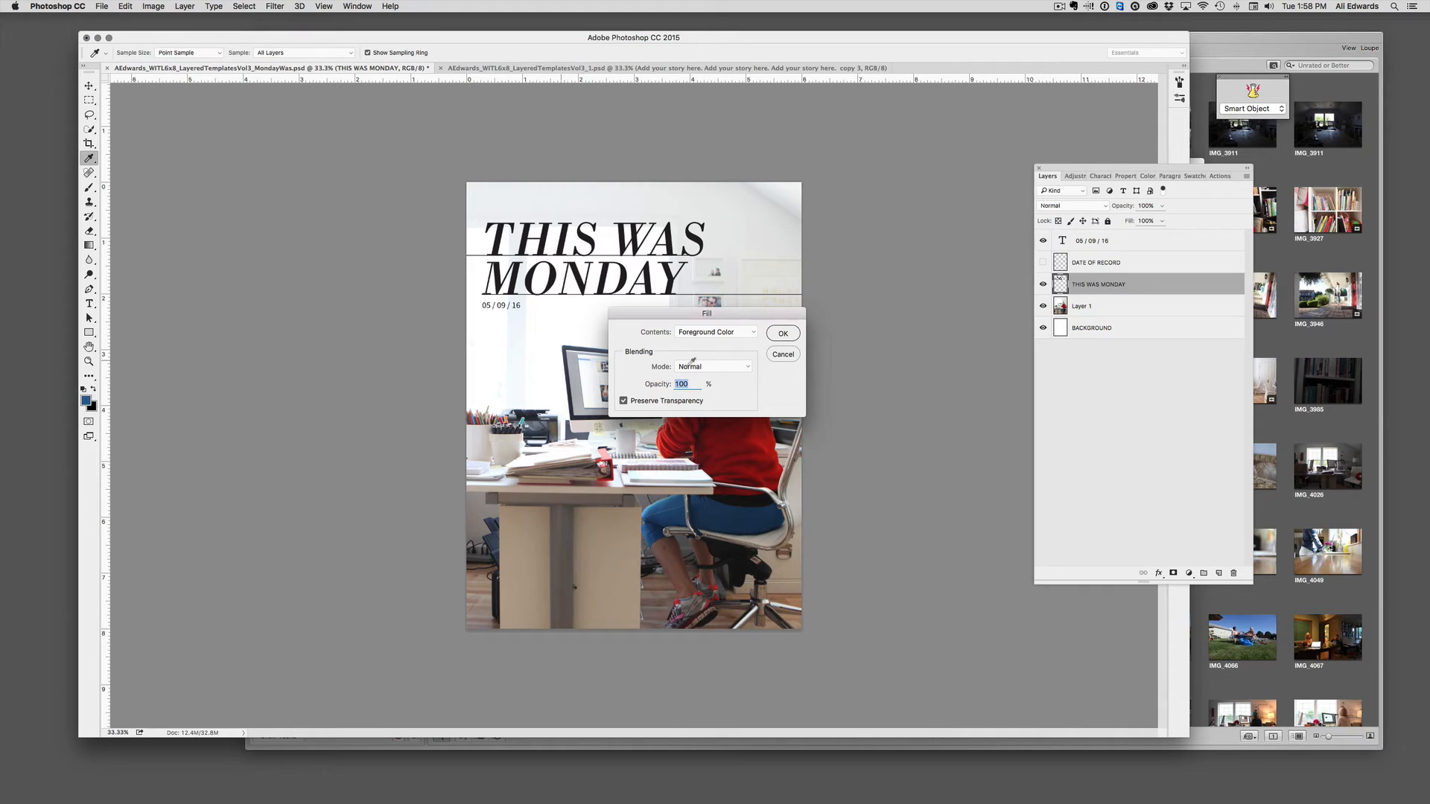
{"action": "left_click", "coordinate": [783, 334]}
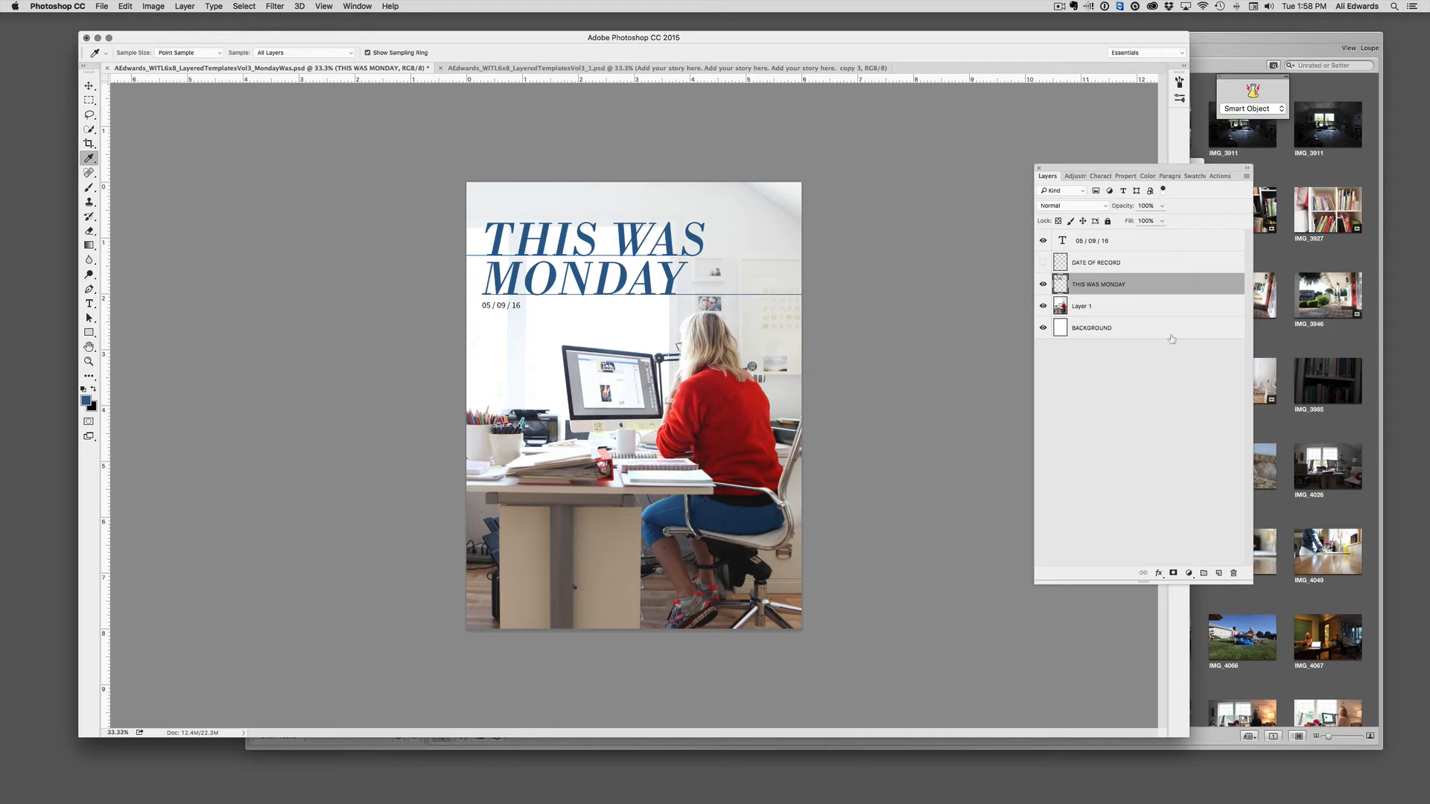
{"action": "left_click", "coordinate": [820, 40]}
{"action": "left_click", "coordinate": [101, 6]}
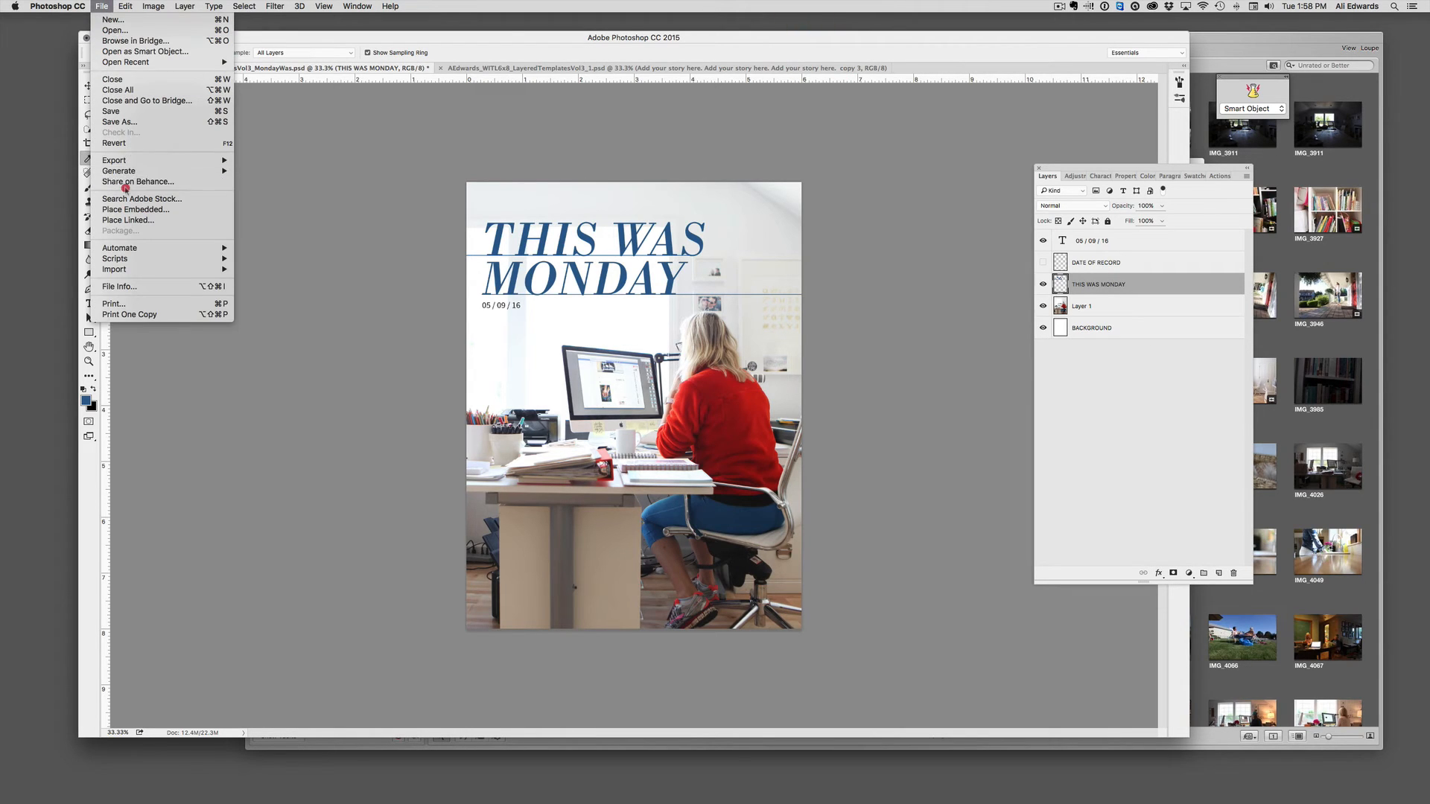
{"action": "left_click", "coordinate": [124, 123]}
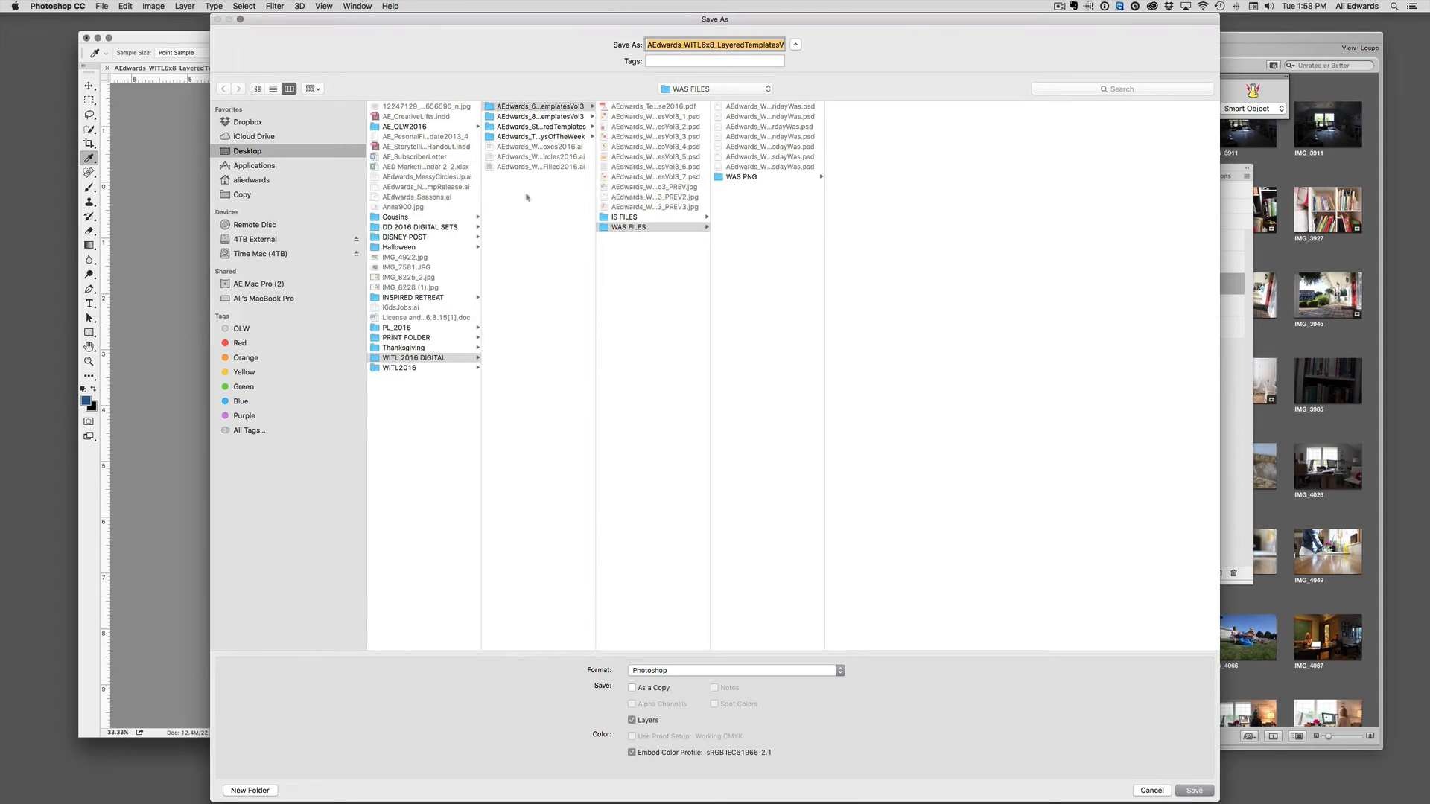
{"action": "left_click", "coordinate": [255, 150]}
{"action": "left_click", "coordinate": [696, 670]}
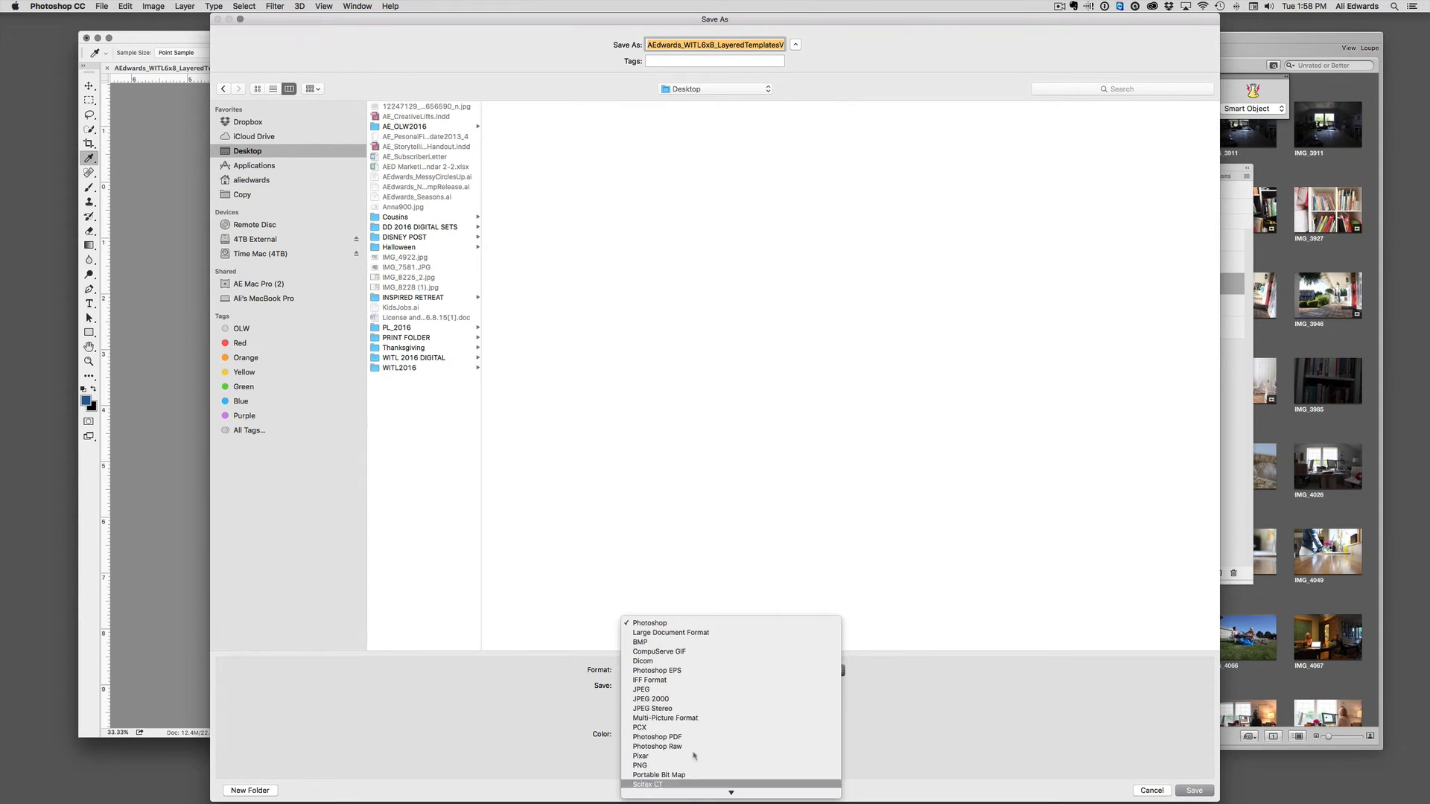
{"action": "left_click", "coordinate": [673, 691]}
{"action": "left_click", "coordinate": [1153, 790]}
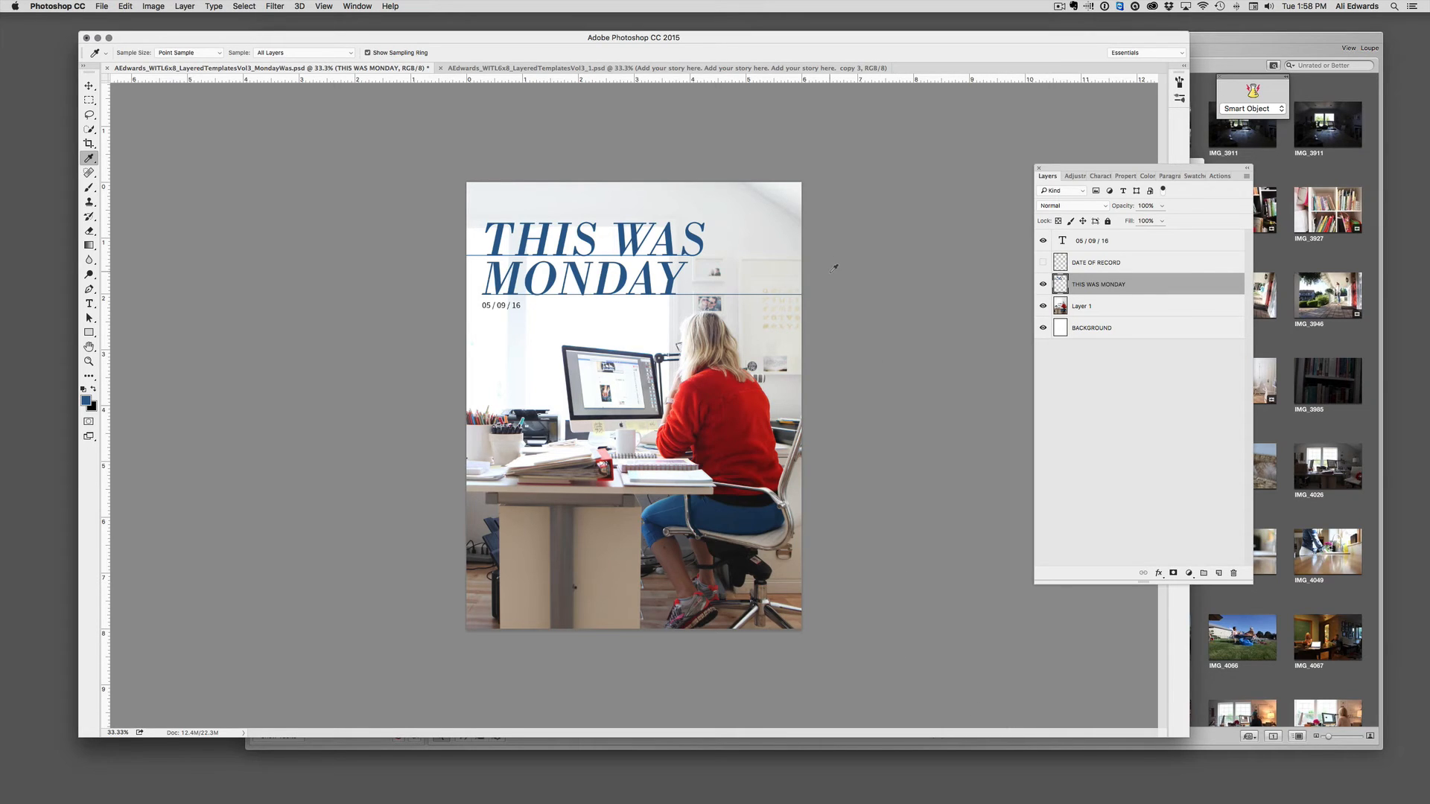
Switch to the LayeredTemplatesVol3_1.psd document and magnify the four-photo page to 50%
{"action": "key", "text": "v"}
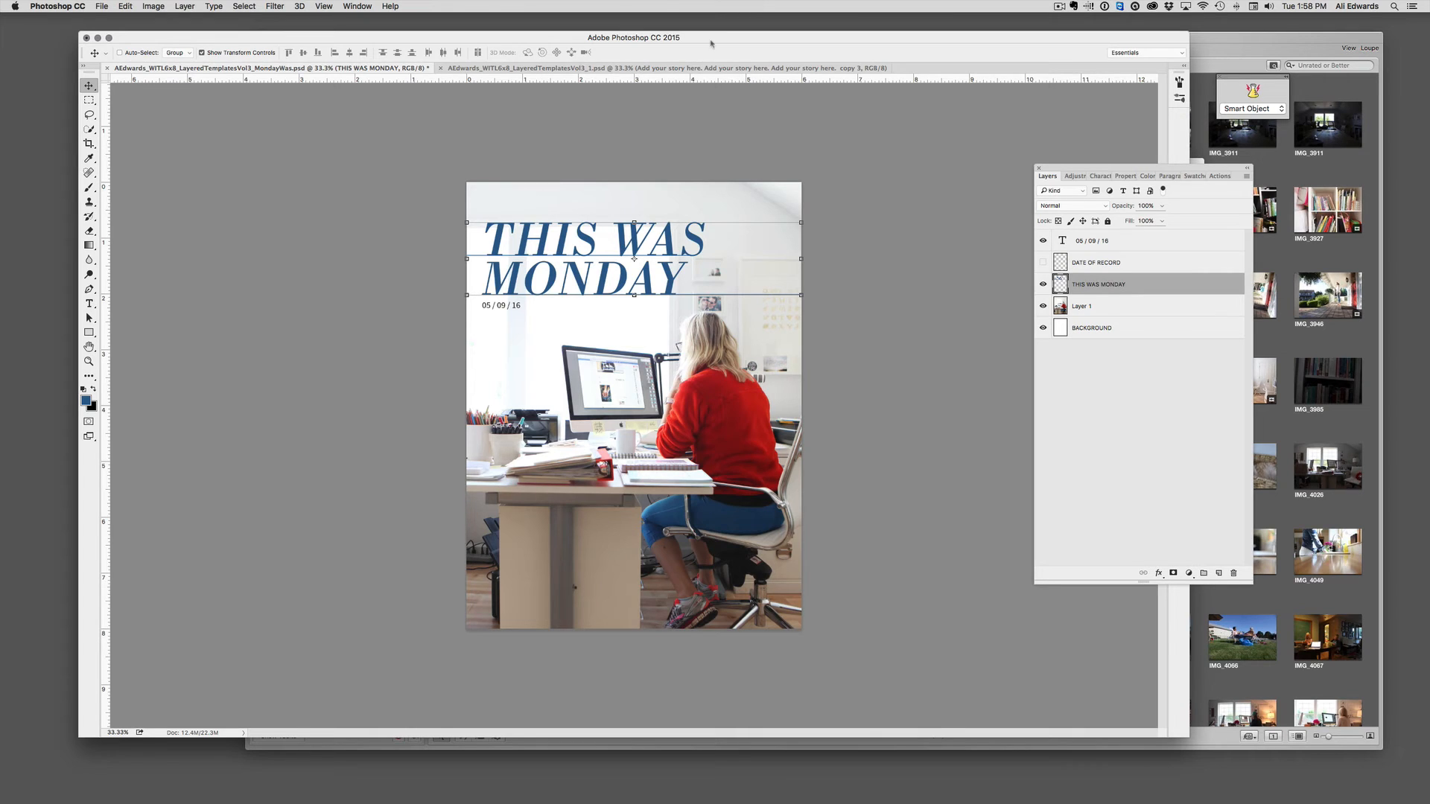
{"action": "left_click_drag", "start_coordinate": [711, 37], "coordinate": [711, 36]}
{"action": "left_click", "coordinate": [692, 67]}
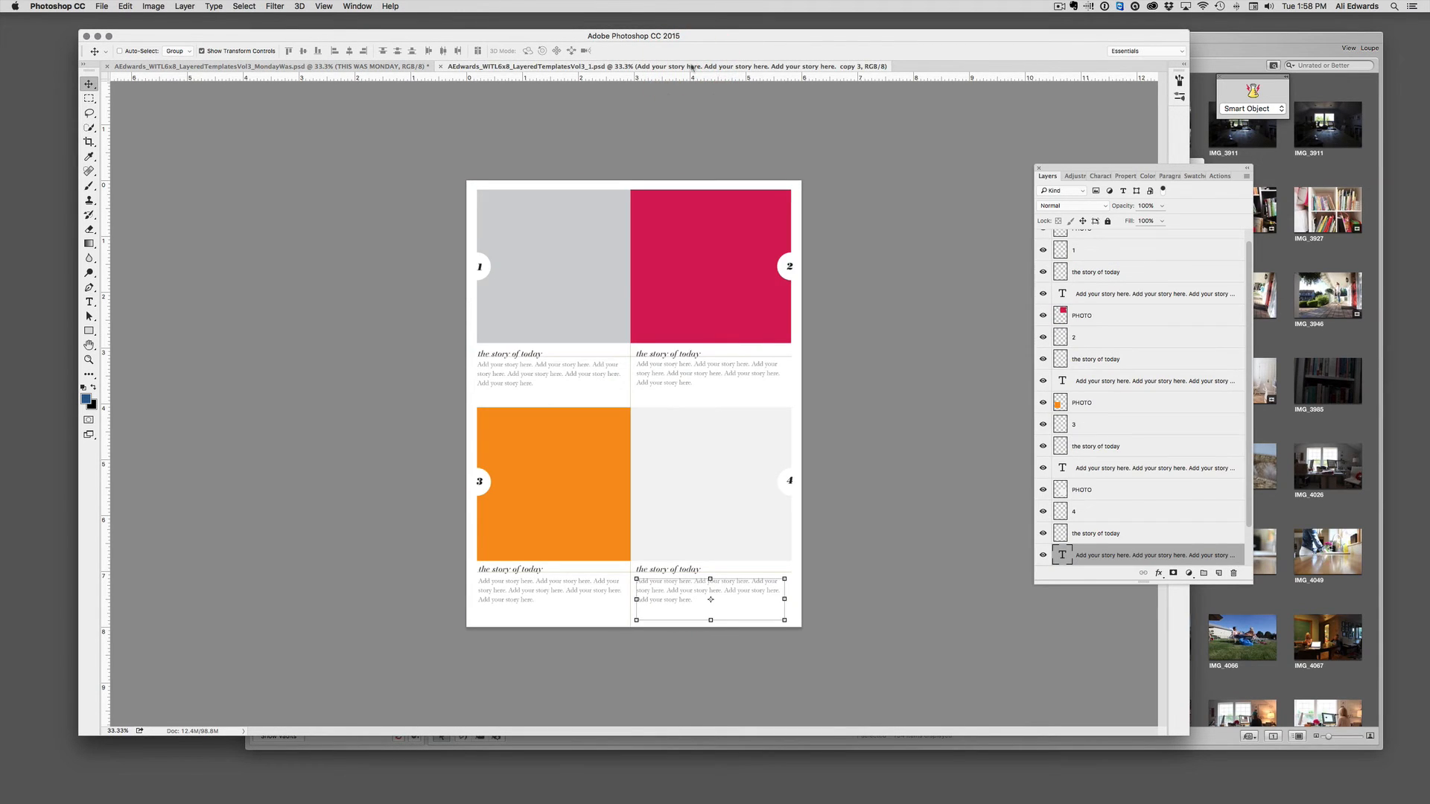
{"action": "left_click", "coordinate": [89, 359]}
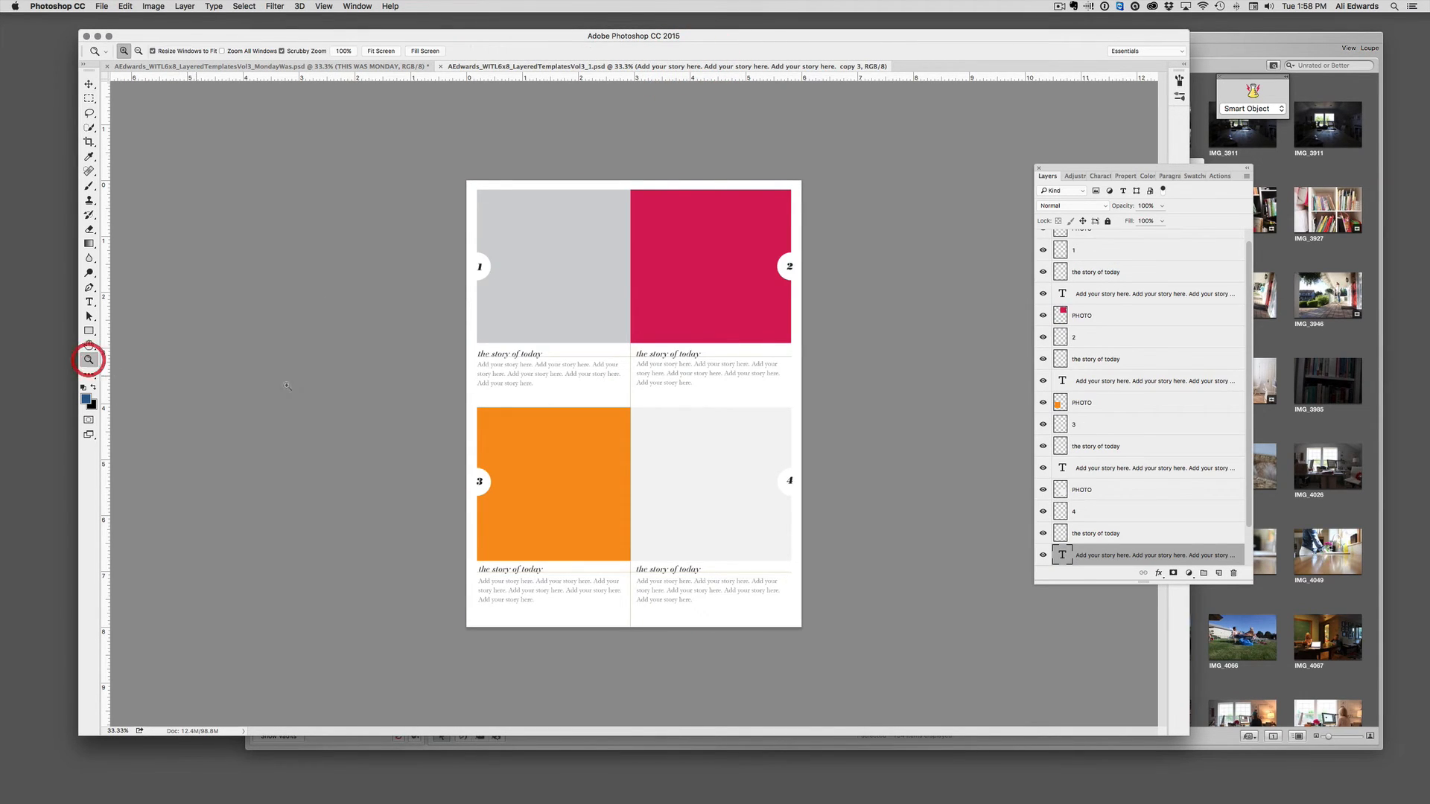
{"action": "left_click", "coordinate": [615, 426]}
{"action": "scroll", "coordinate": [770, 464], "scroll_direction": "down", "scroll_amount": 3}
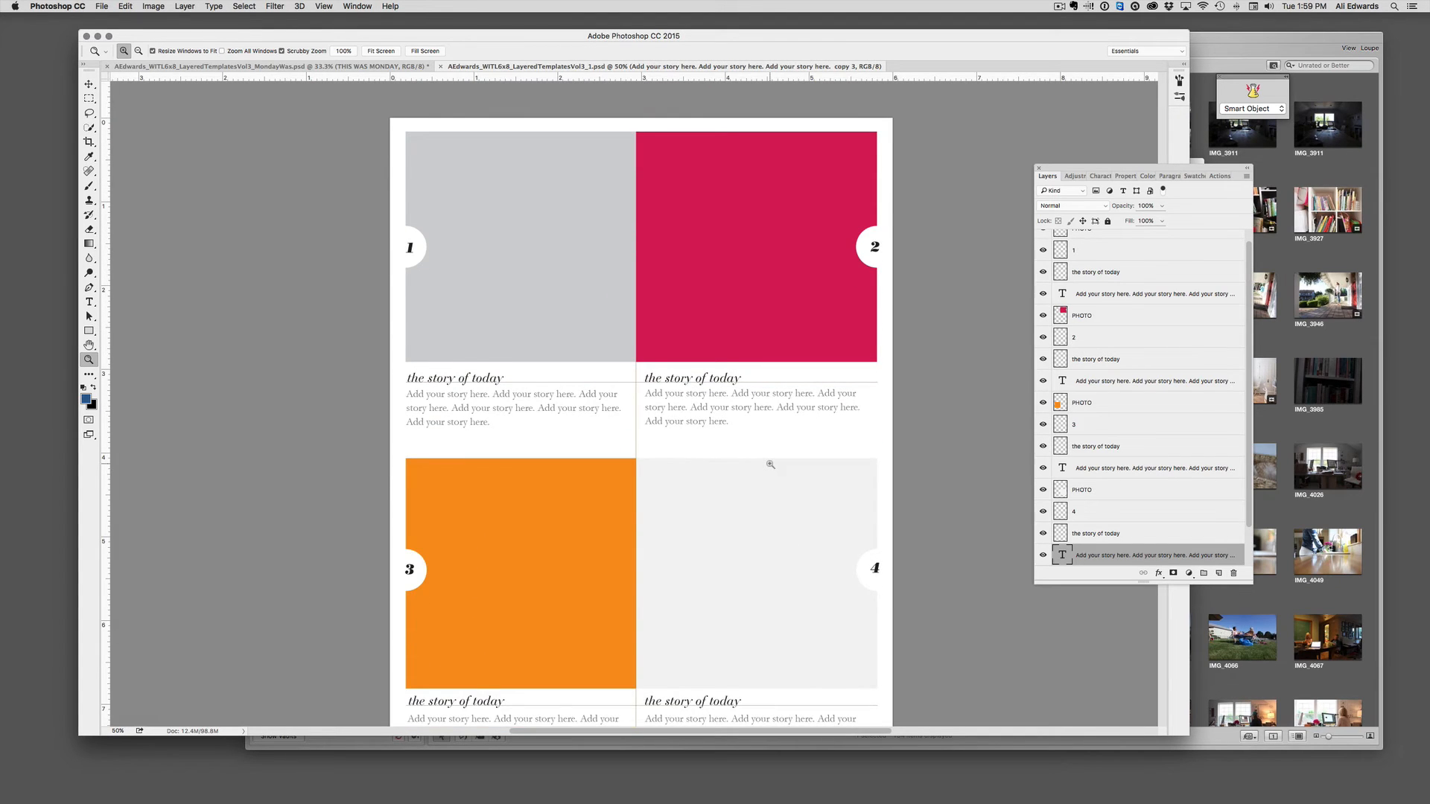
{"action": "scroll", "coordinate": [770, 464], "scroll_direction": "down", "scroll_amount": 4}
{"action": "scroll", "coordinate": [770, 464], "scroll_direction": "up", "scroll_amount": 4}
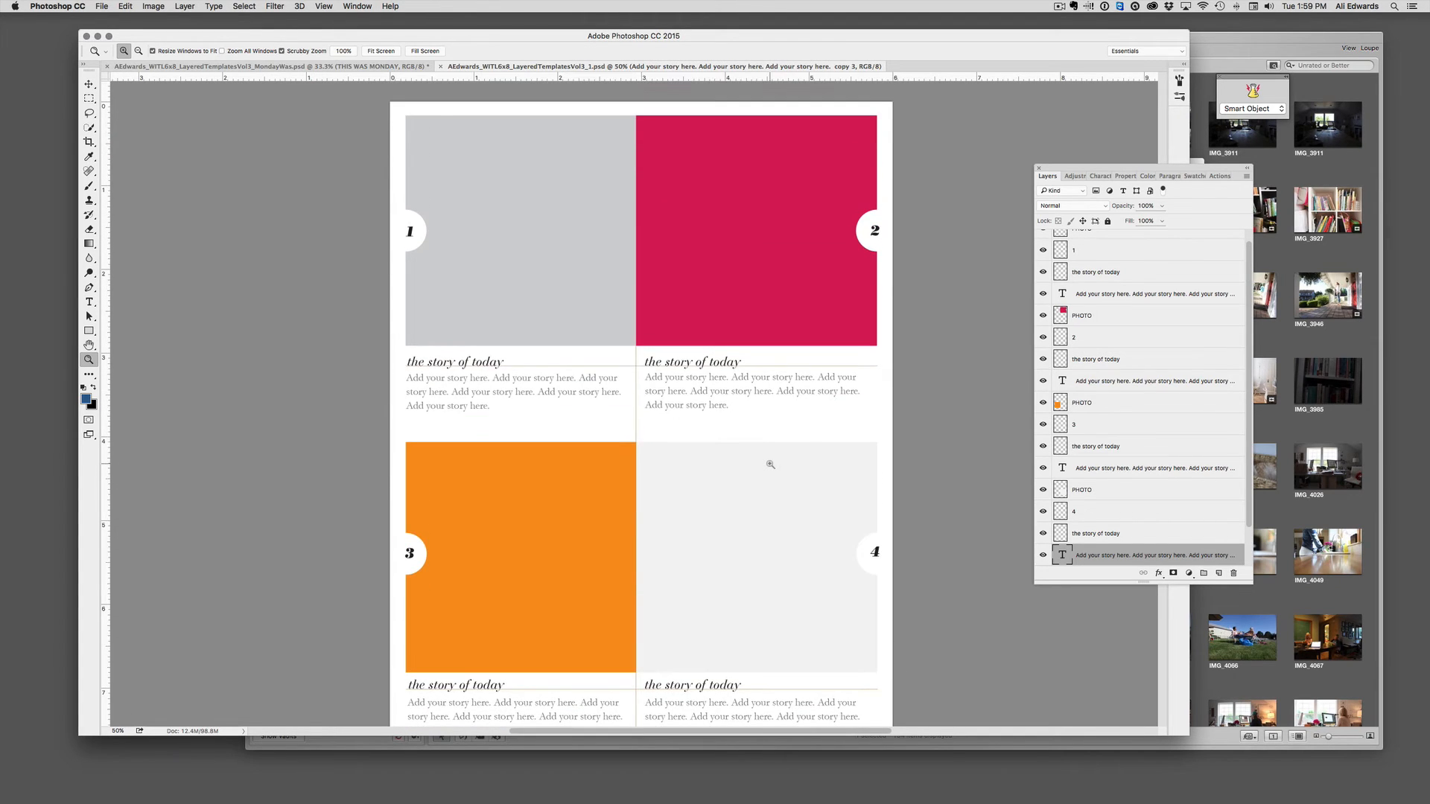
Move the floating Layers panel close to the page and widen it until the full layer names are readable
{"action": "left_click", "coordinate": [89, 84]}
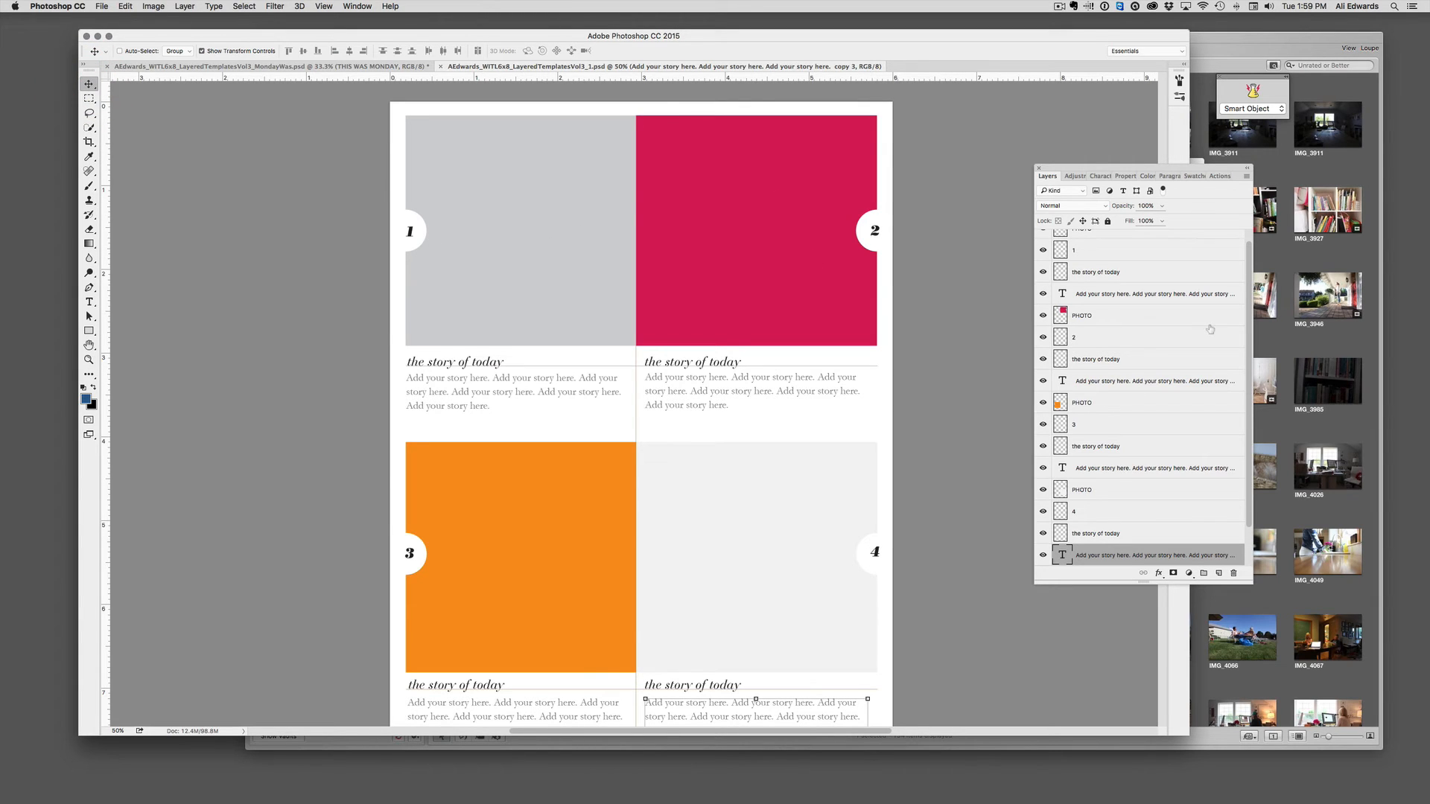
{"action": "scroll", "coordinate": [1212, 325], "scroll_direction": "up", "scroll_amount": 1}
{"action": "left_click_drag", "start_coordinate": [1148, 172], "coordinate": [1035, 111]}
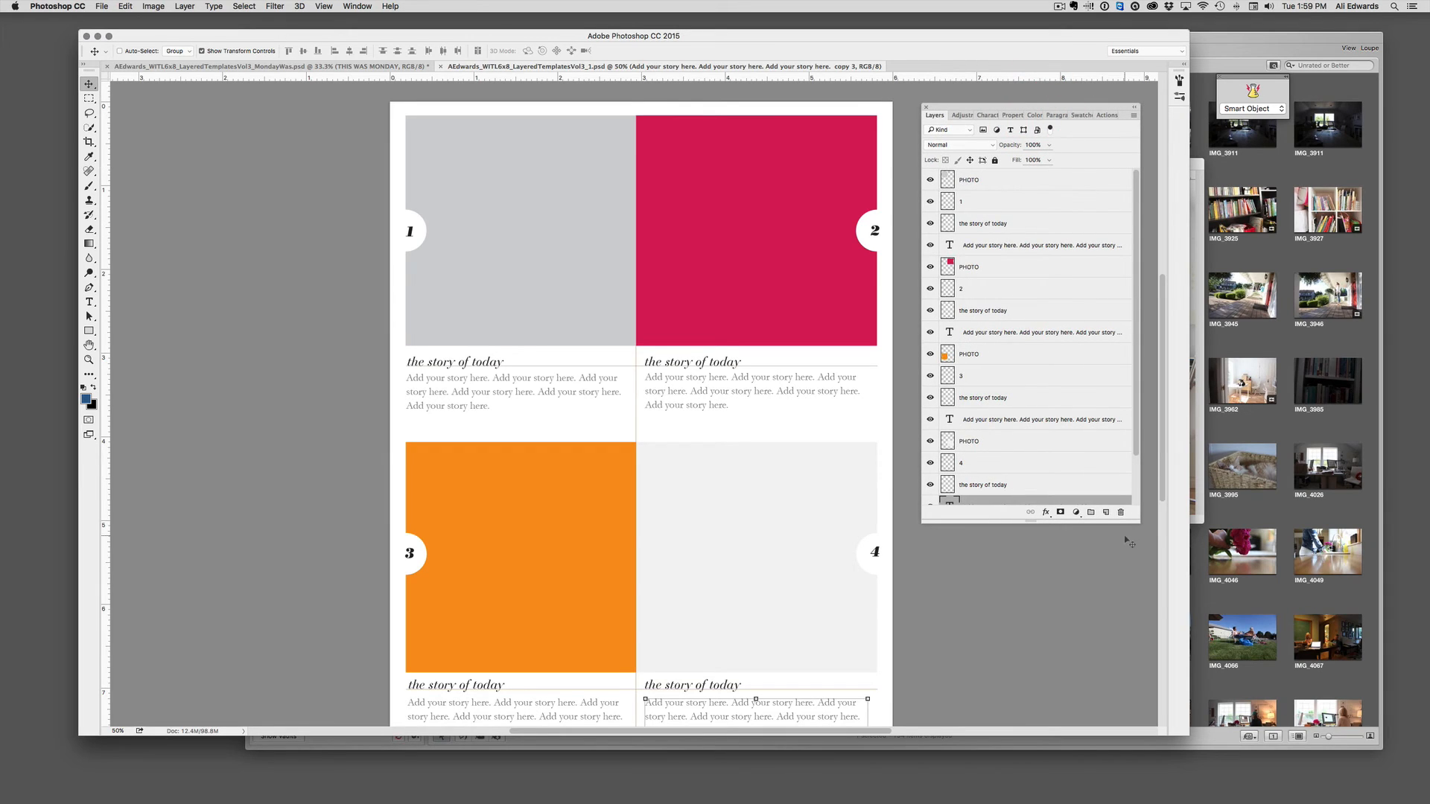
{"action": "left_click_drag", "start_coordinate": [1137, 521], "coordinate": [1252, 560]}
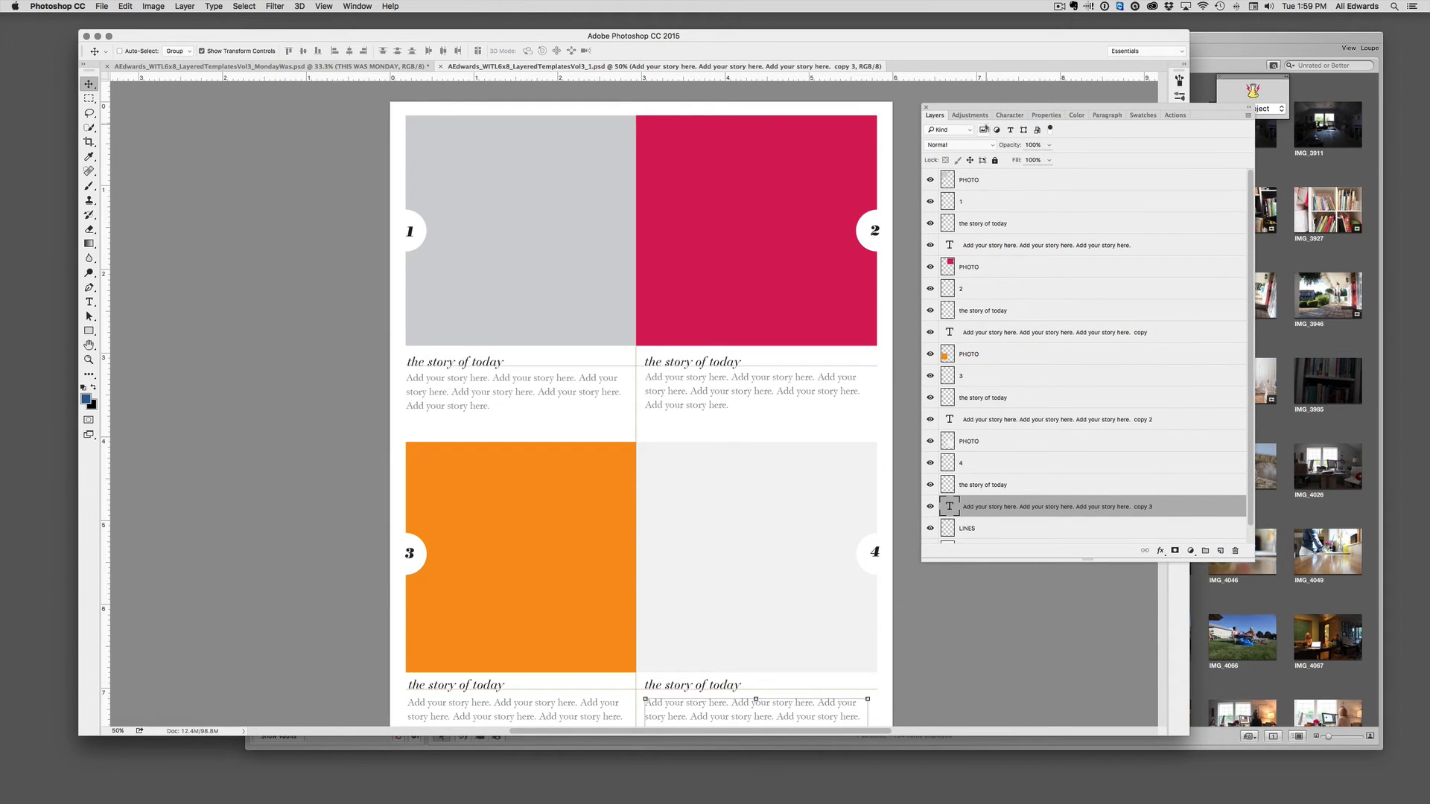
Hide the first block's PHOTO, 1, the story of today and story text layers, and switch the LINES layer off and on
{"action": "left_click", "coordinate": [974, 180]}
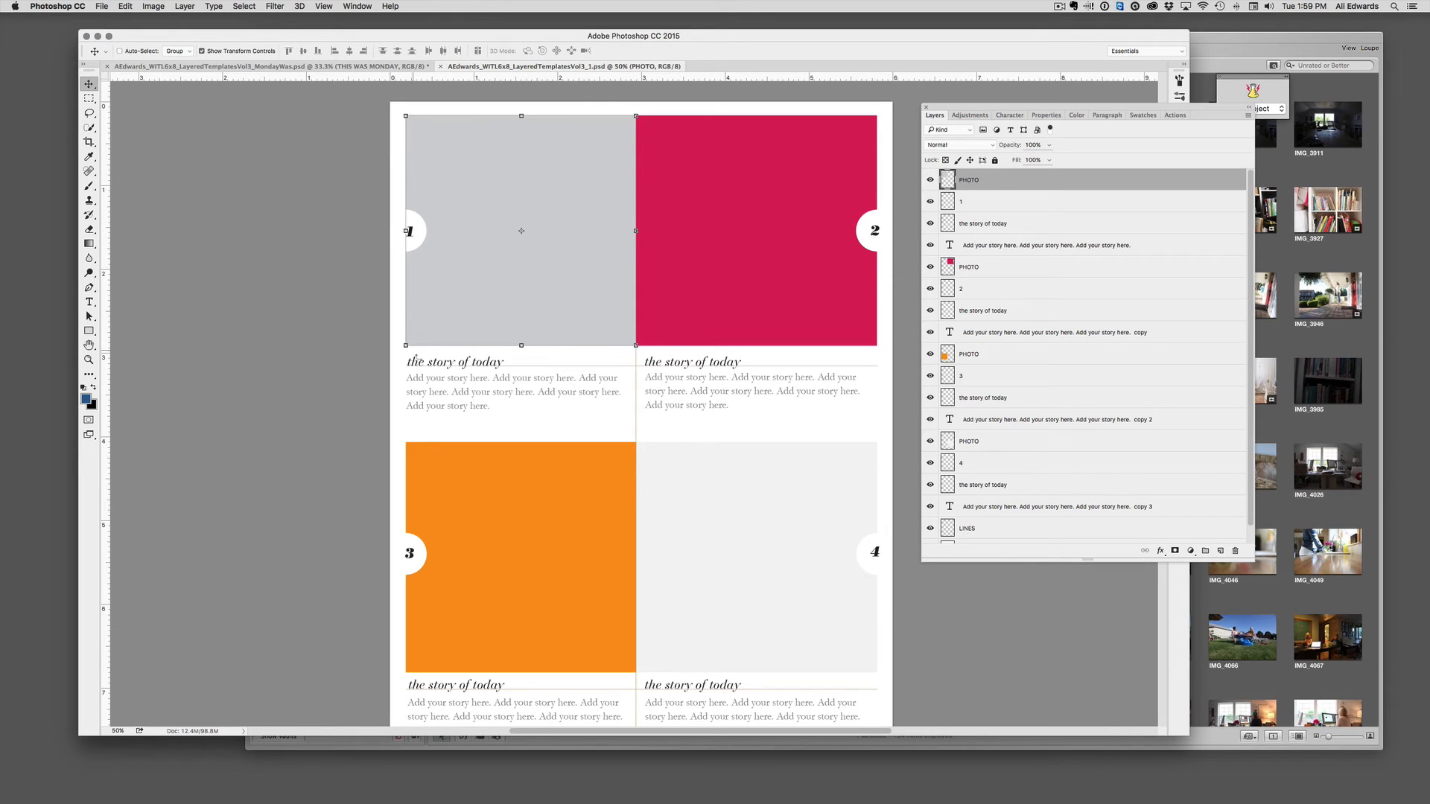
{"action": "left_click_drag", "start_coordinate": [929, 179], "coordinate": [929, 247]}
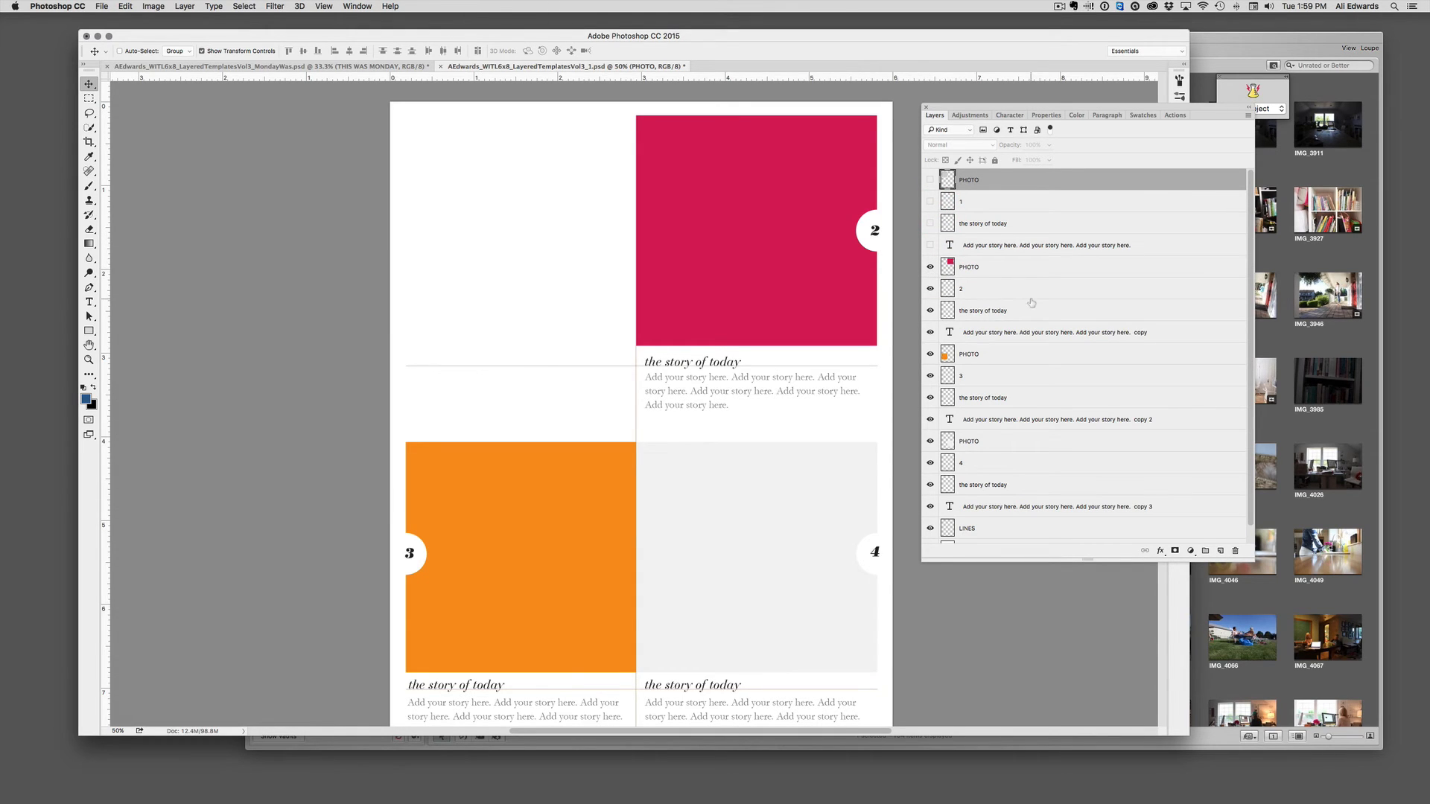
{"action": "scroll", "coordinate": [1032, 305], "scroll_direction": "down", "scroll_amount": 1}
{"action": "left_click", "coordinate": [929, 511]}
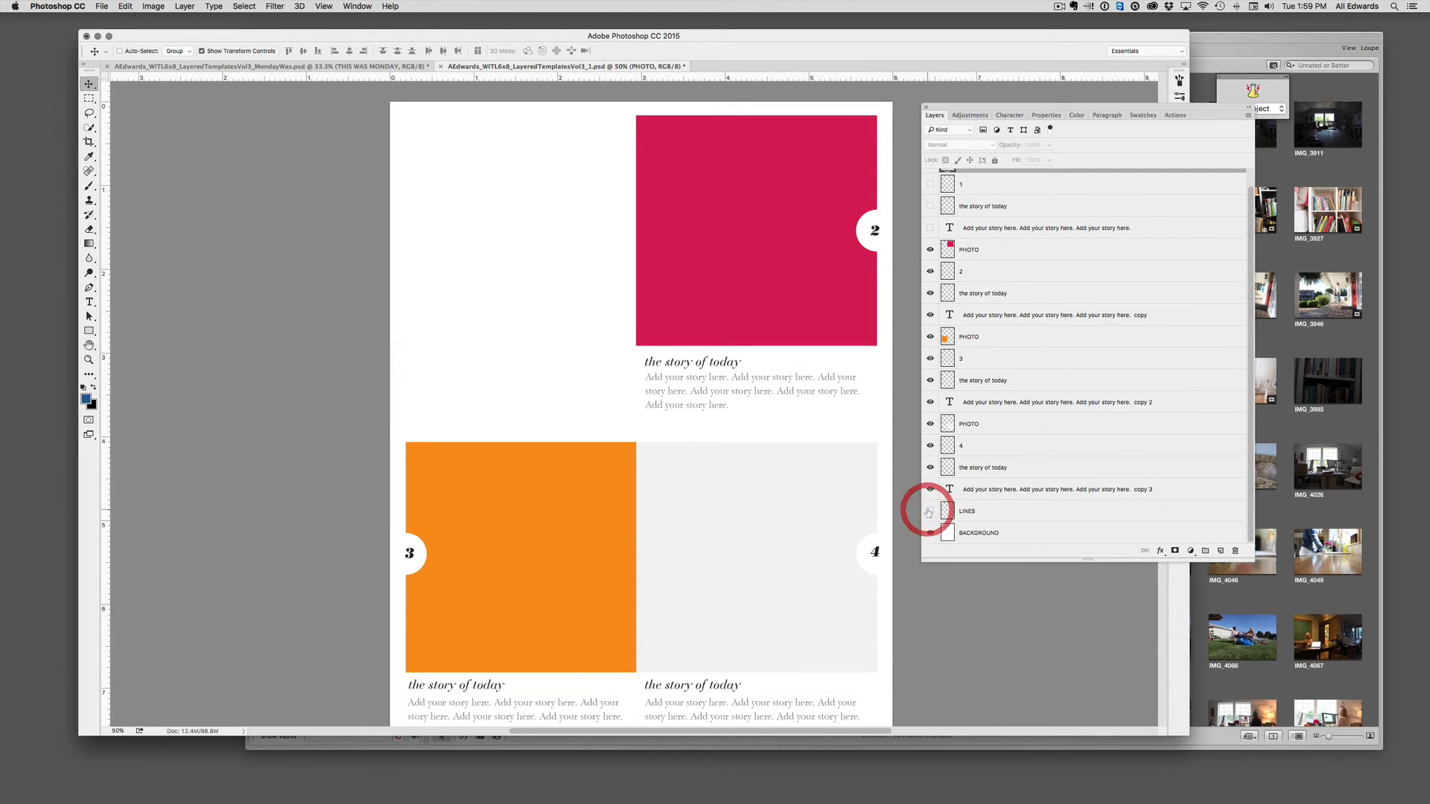
{"action": "left_click", "coordinate": [929, 511]}
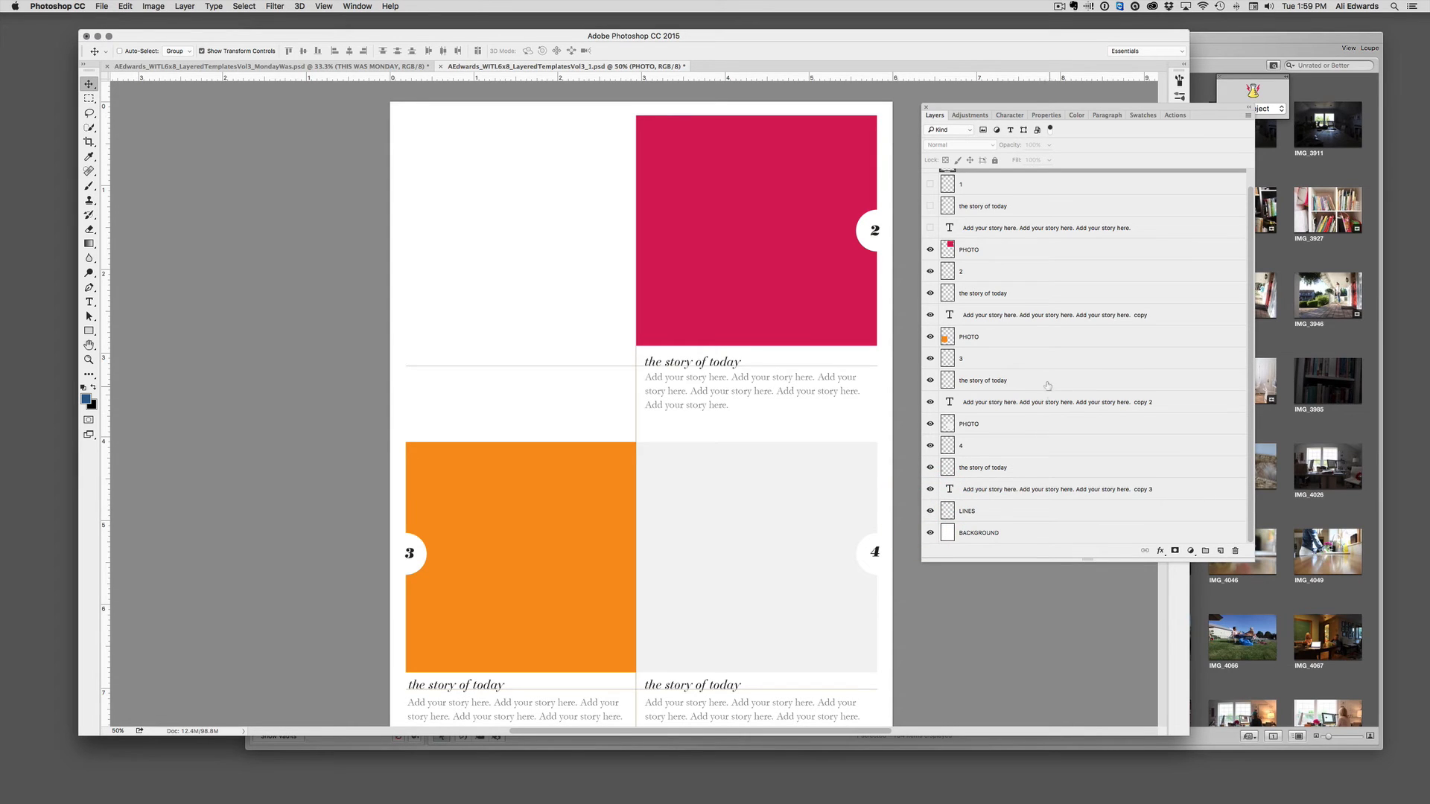
Show the first block's four layers again and switch its "the story of today" title off and on
{"action": "scroll", "coordinate": [931, 335], "scroll_direction": "up", "scroll_amount": 1}
{"action": "left_click", "coordinate": [929, 179]}
{"action": "left_click", "coordinate": [929, 201]}
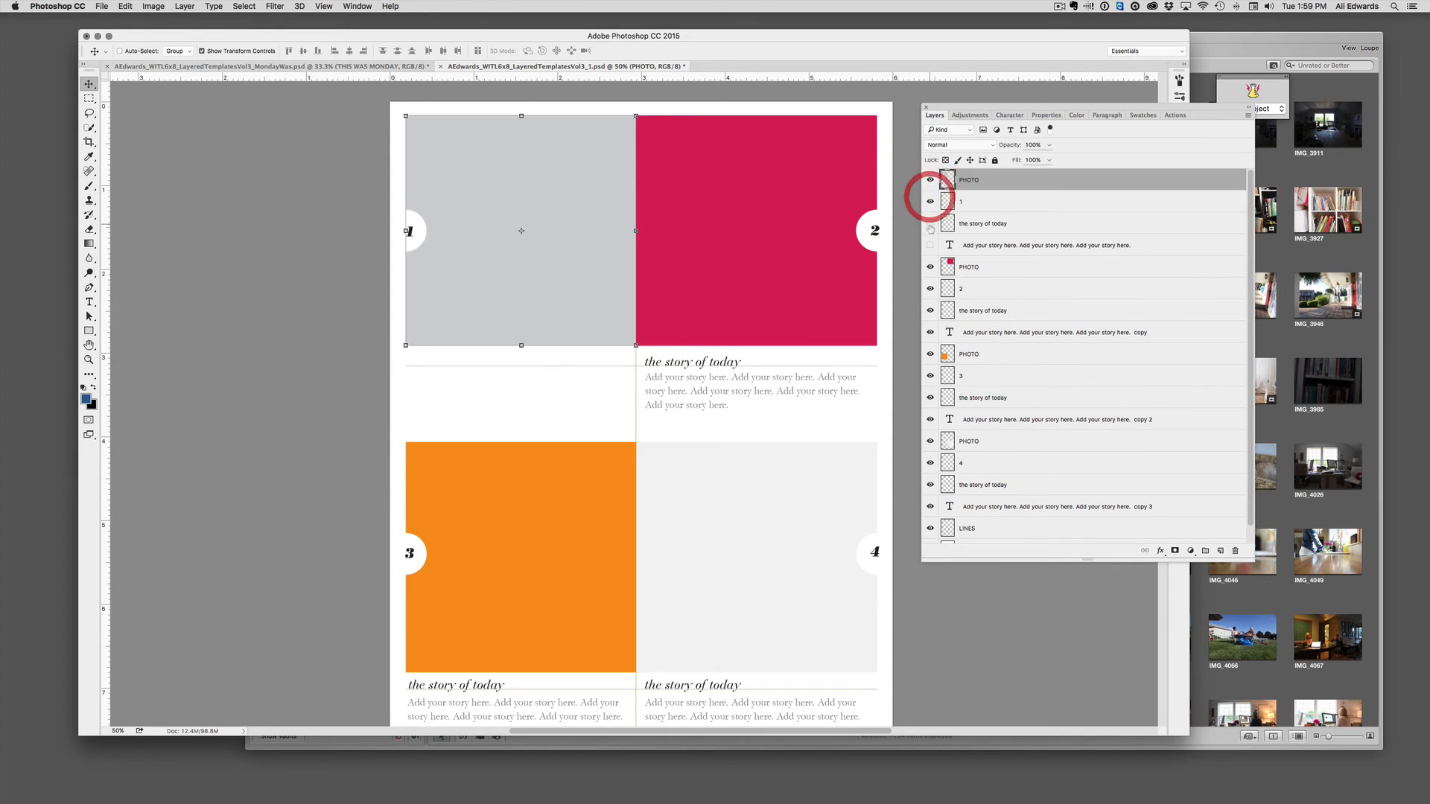
{"action": "left_click", "coordinate": [929, 222]}
{"action": "left_click", "coordinate": [929, 245]}
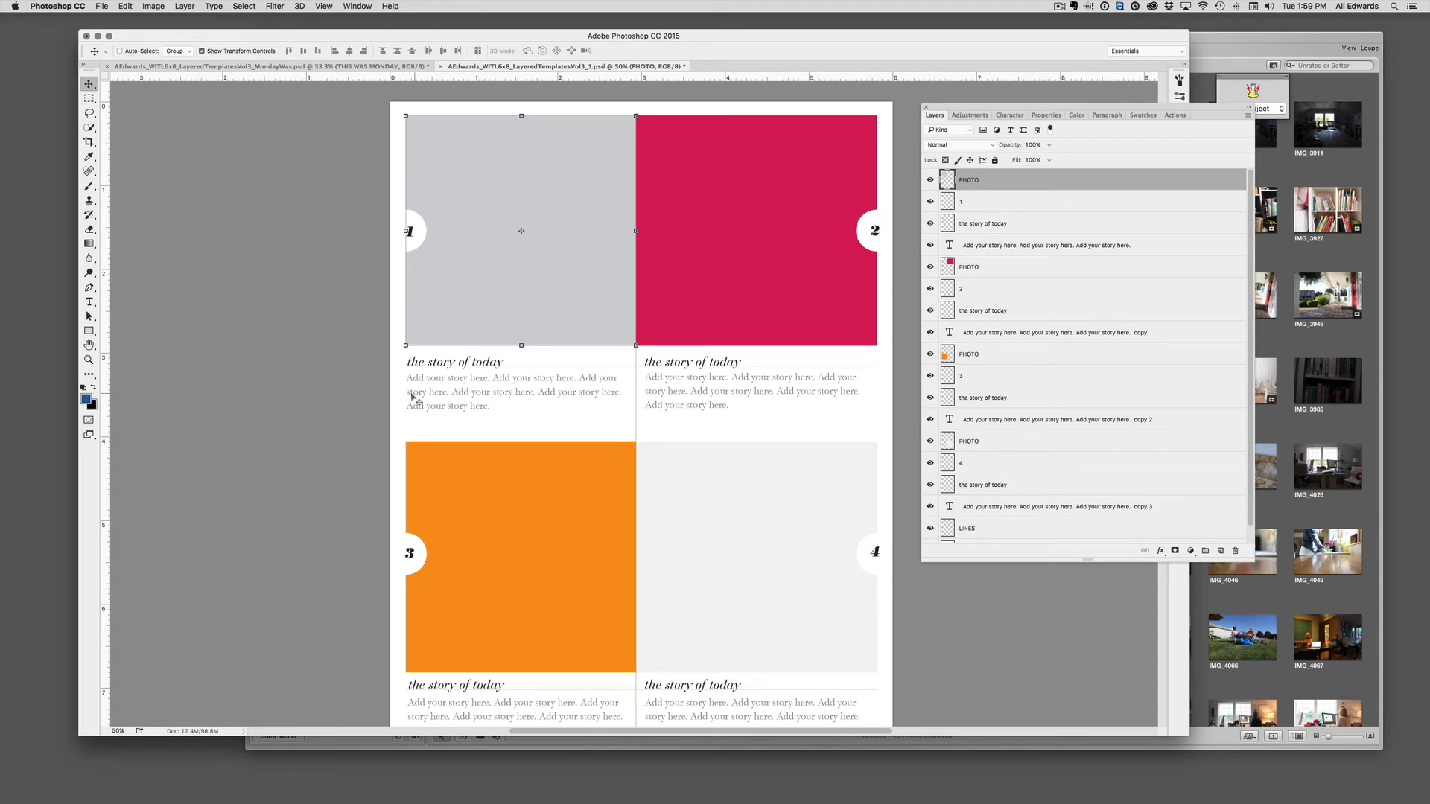
{"action": "left_click", "coordinate": [932, 223]}
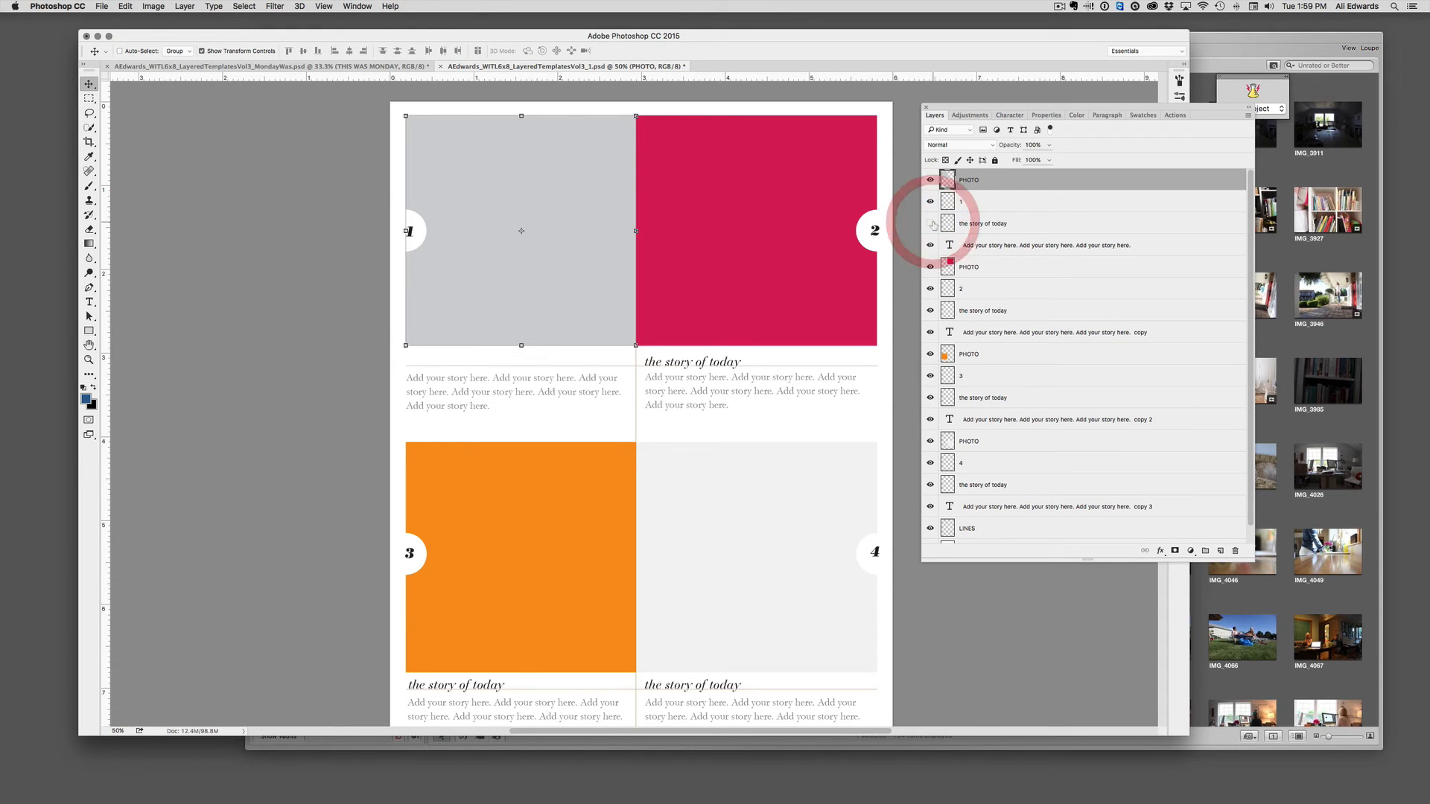
{"action": "left_click", "coordinate": [931, 224]}
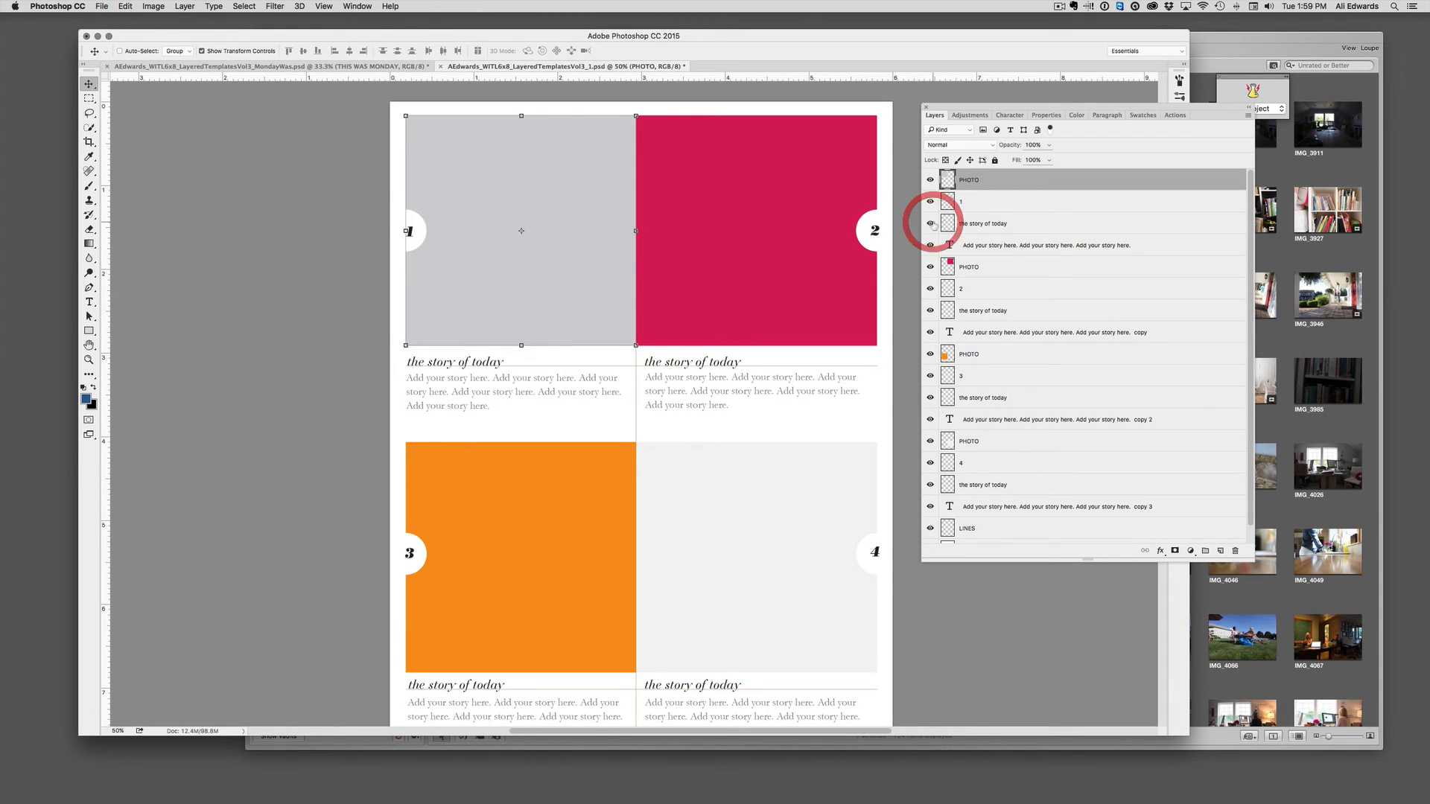
Replace the placeholder story text under photo 1 with "Writing your story right here."
{"action": "left_click", "coordinate": [995, 247]}
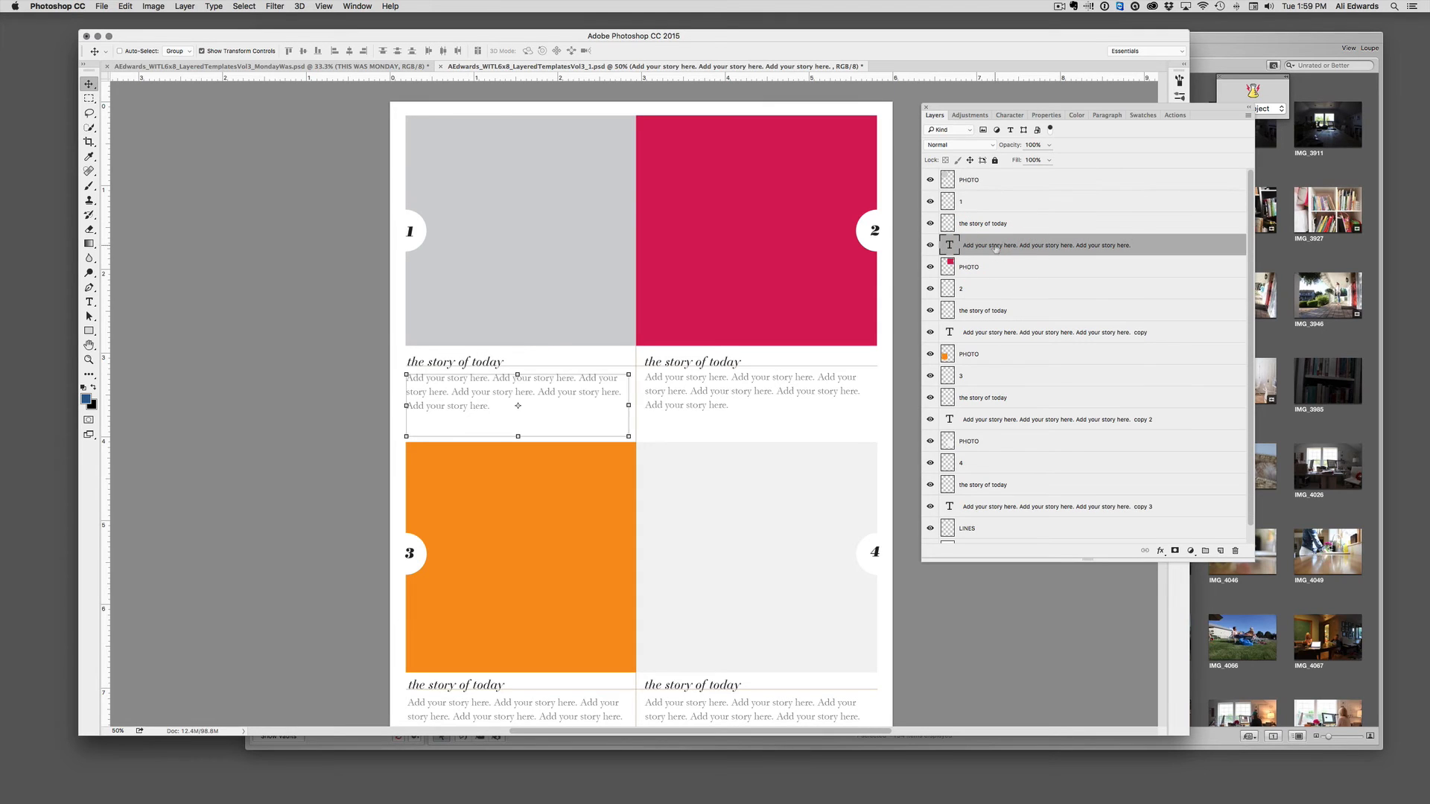
{"action": "left_click", "coordinate": [88, 302]}
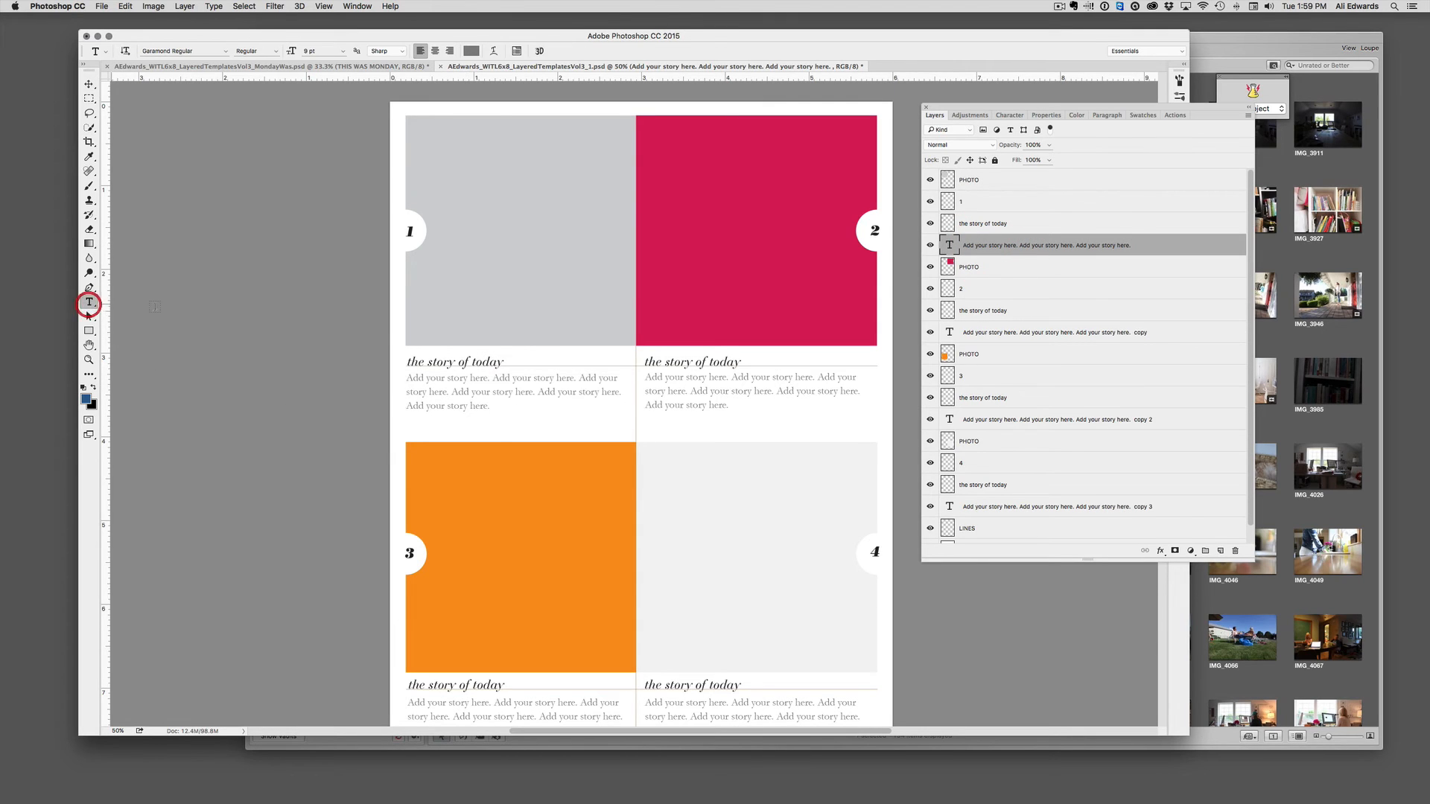
{"action": "left_click", "coordinate": [442, 385]}
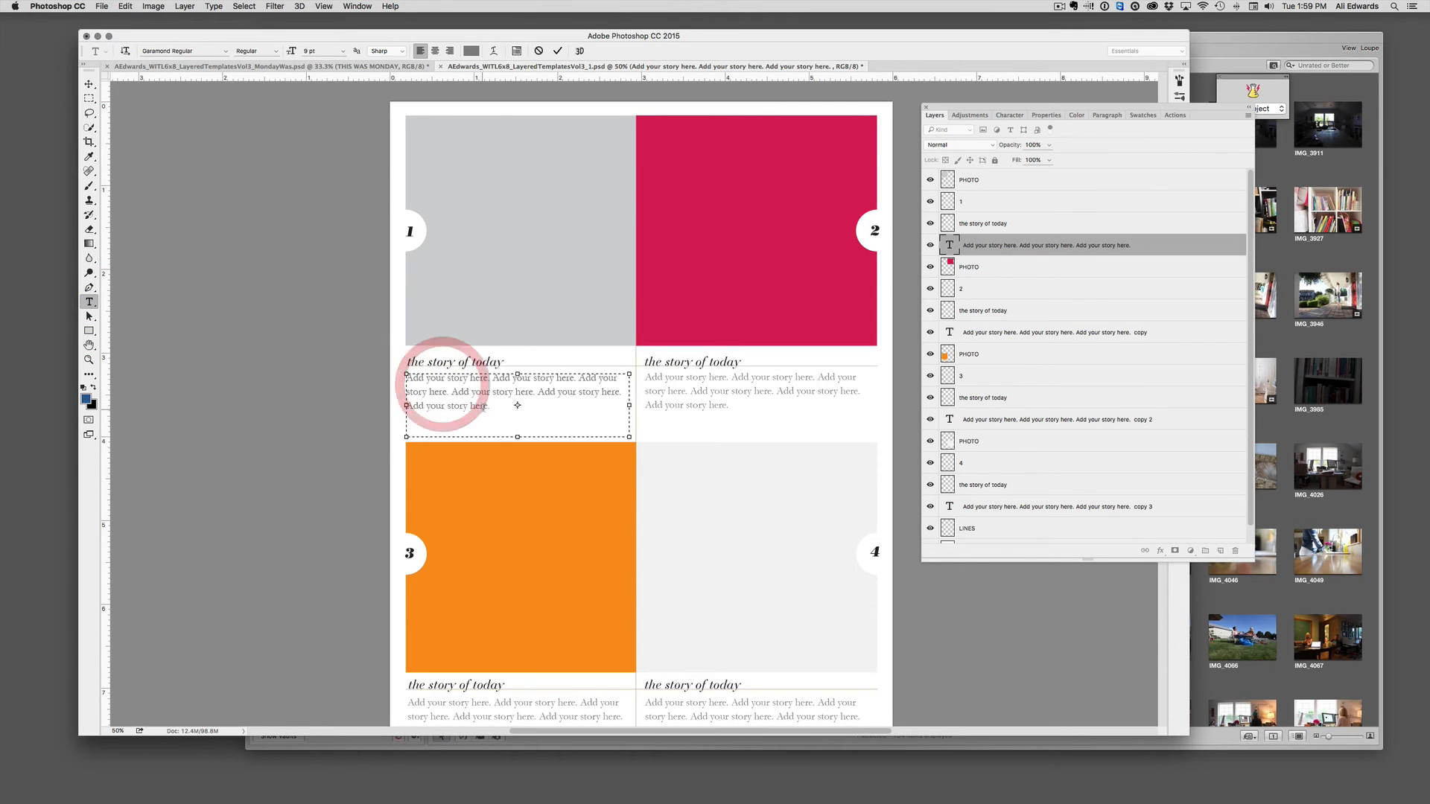
{"action": "left_click", "coordinate": [479, 405]}
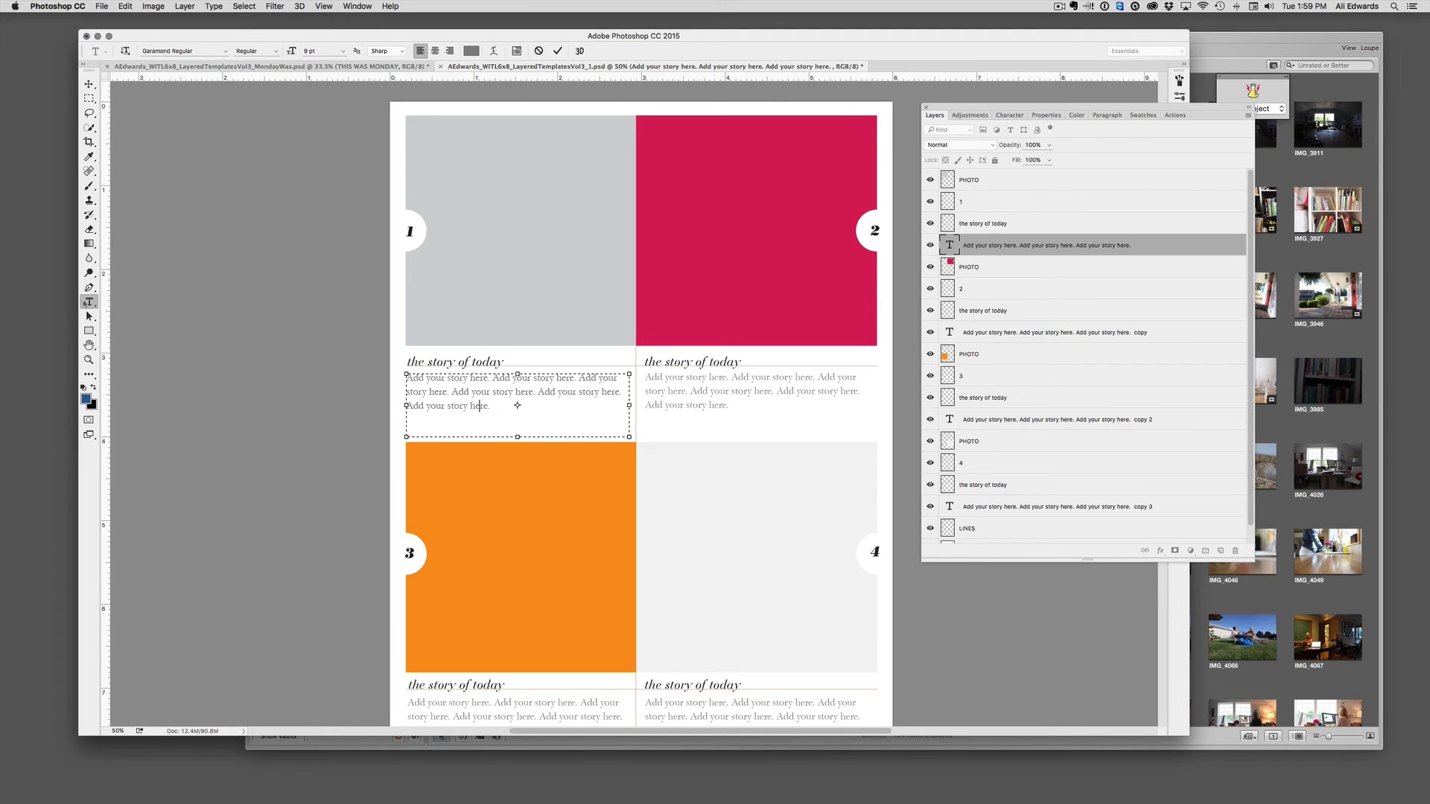
{"action": "left_click_drag", "start_coordinate": [491, 406], "coordinate": [383, 368]}
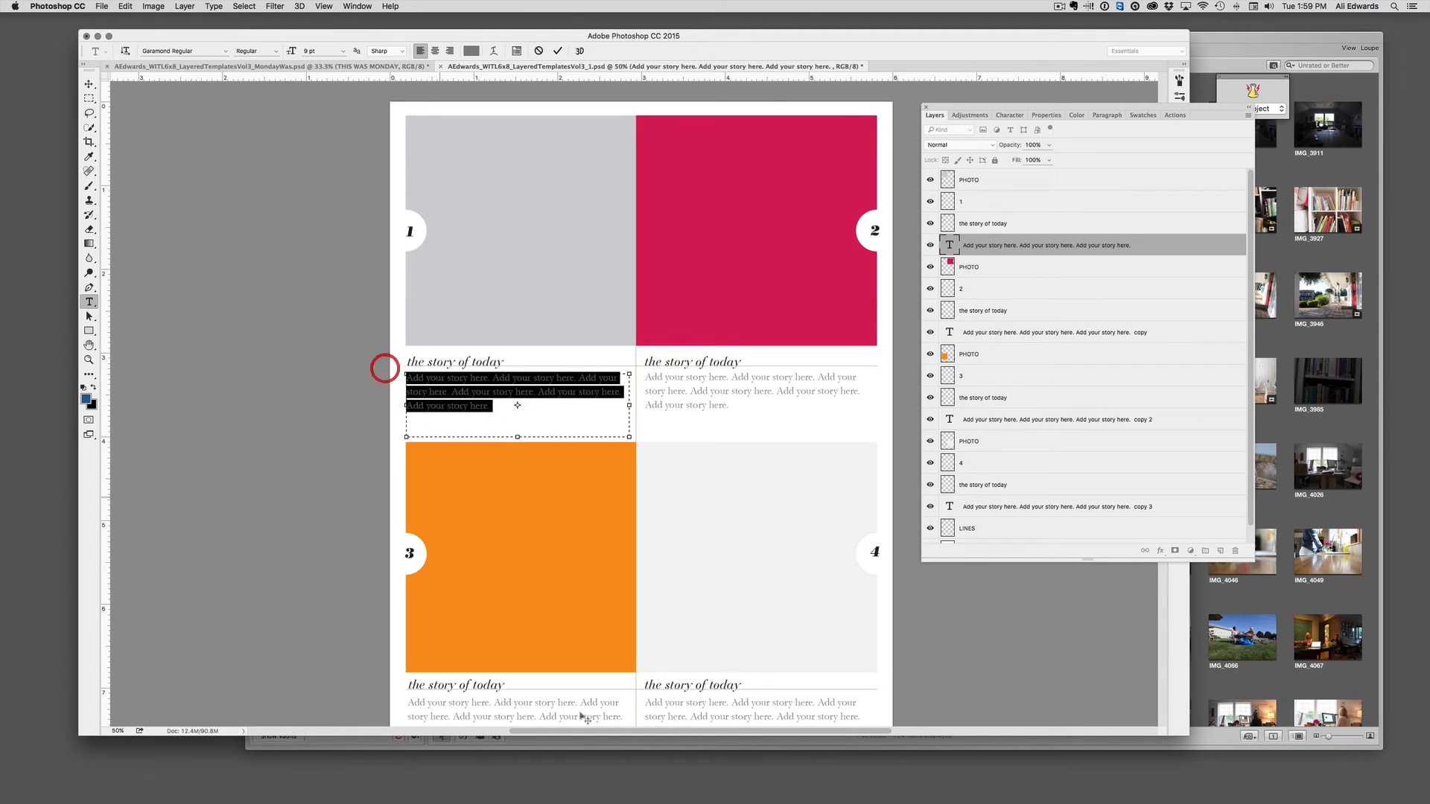
{"action": "mouse_move", "coordinate": [620, 787]}
{"action": "type", "text": "Writing"}
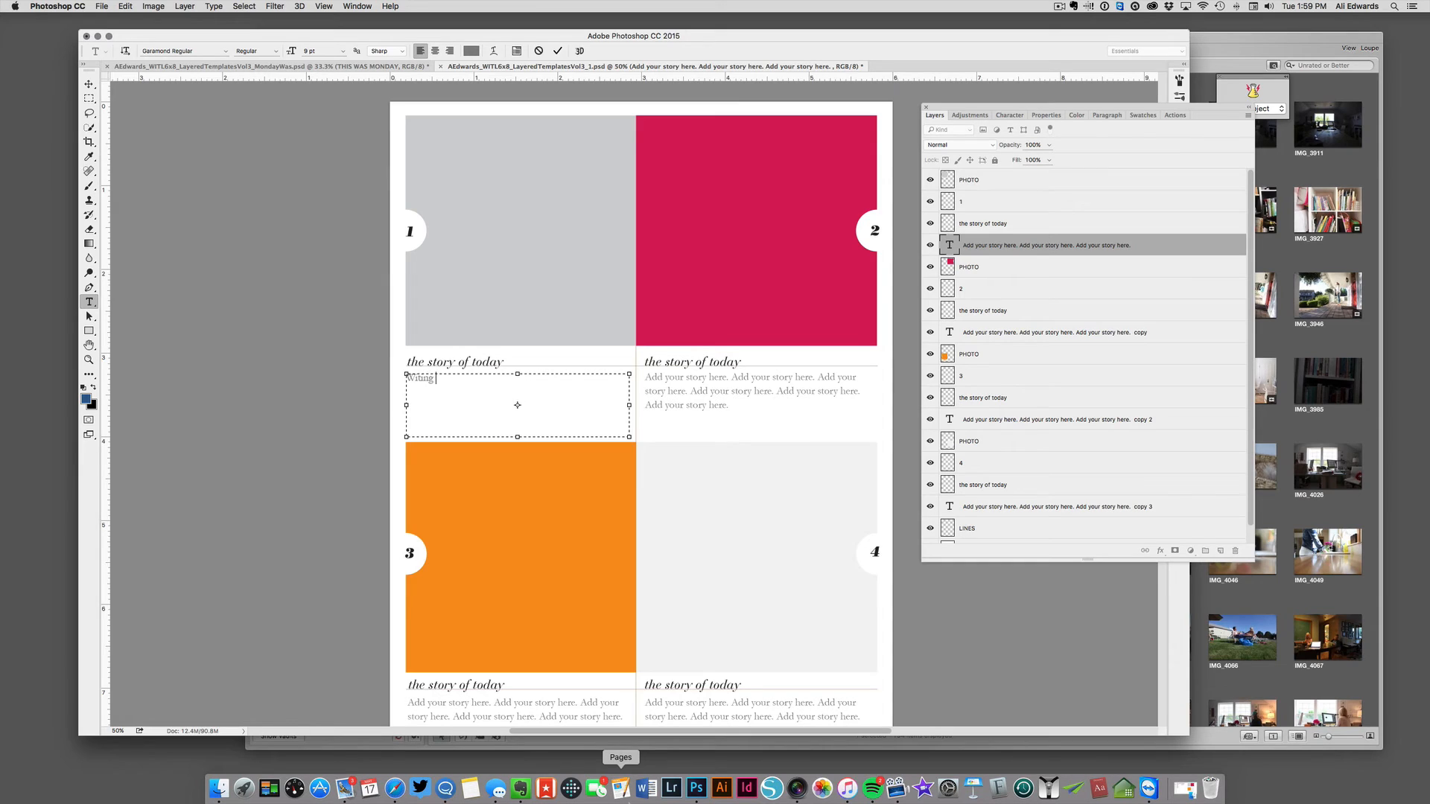
{"action": "type", "text": " your story right here."}
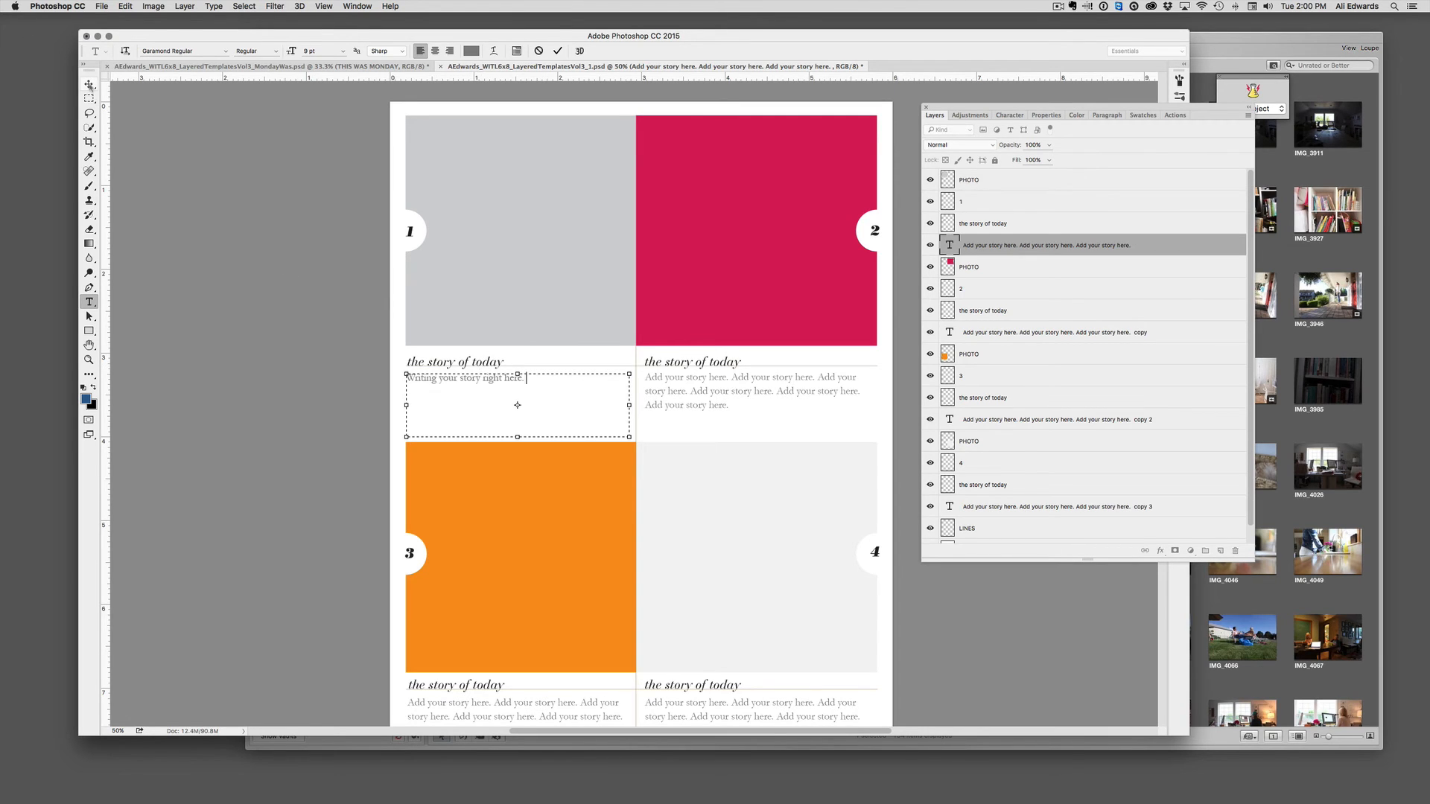
{"action": "left_click", "coordinate": [89, 85]}
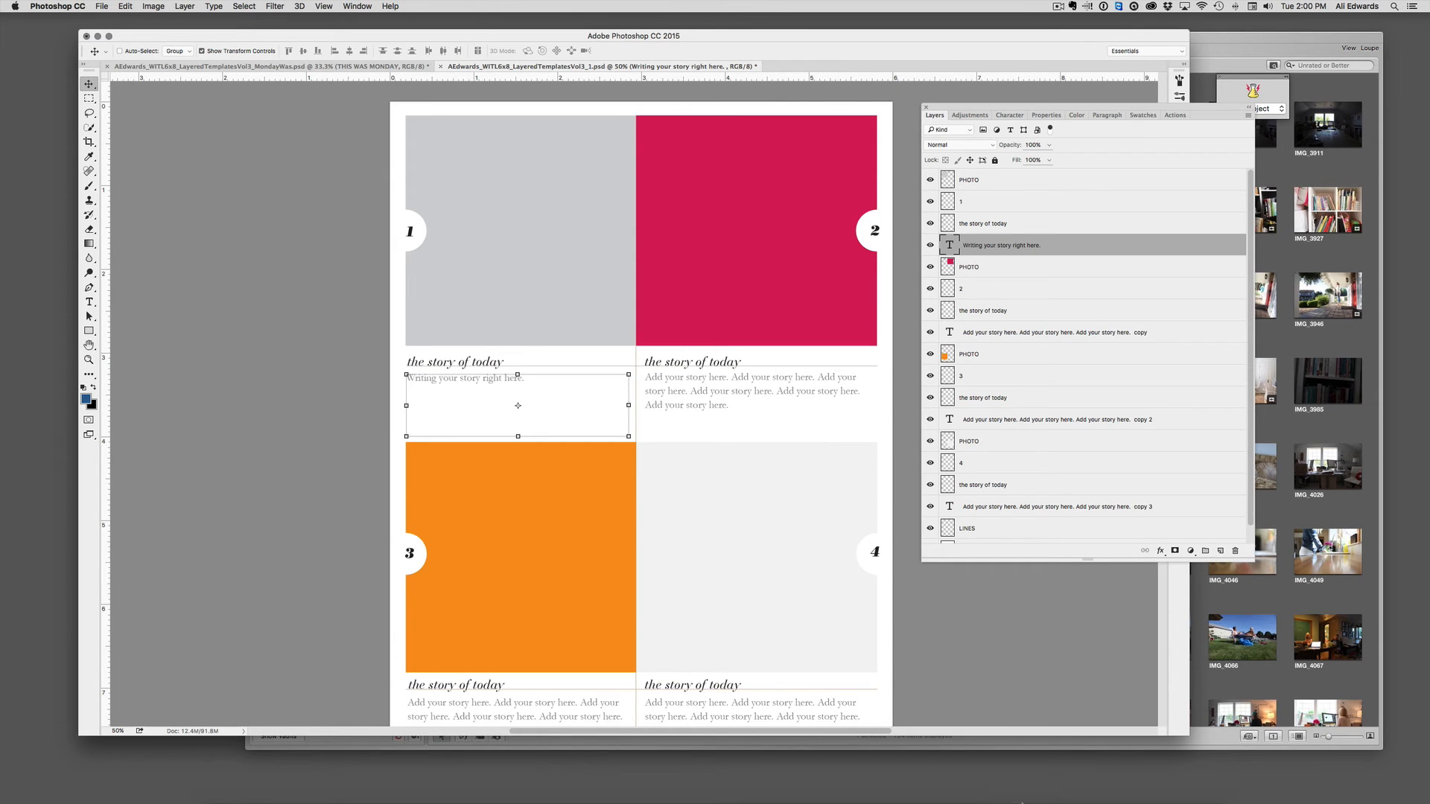
Switch to Aperture and open the photo IMG_3842 from the 05_MAY_2016 project in Photoshop
{"action": "mouse_move", "coordinate": [1024, 802]}
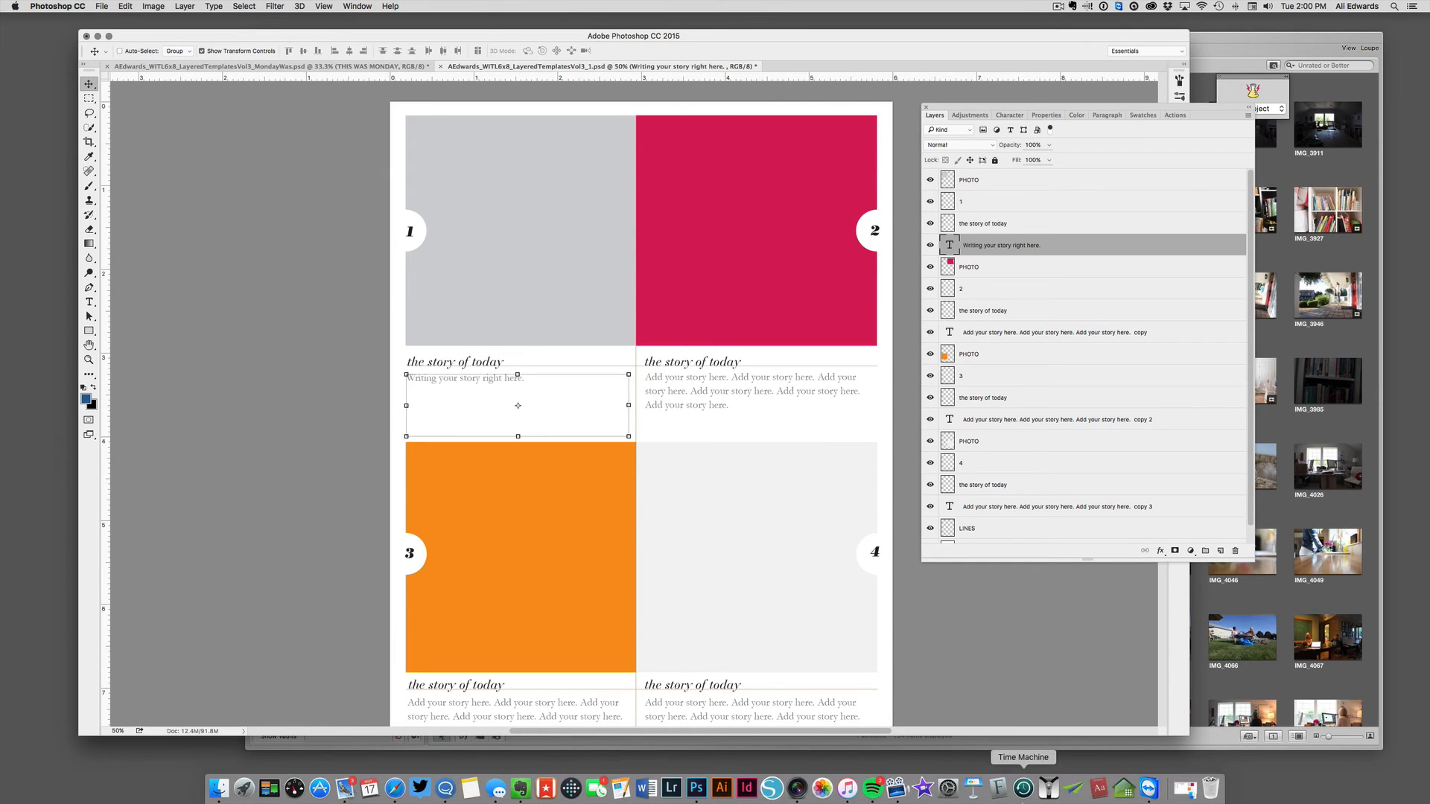
{"action": "left_click", "coordinate": [797, 789]}
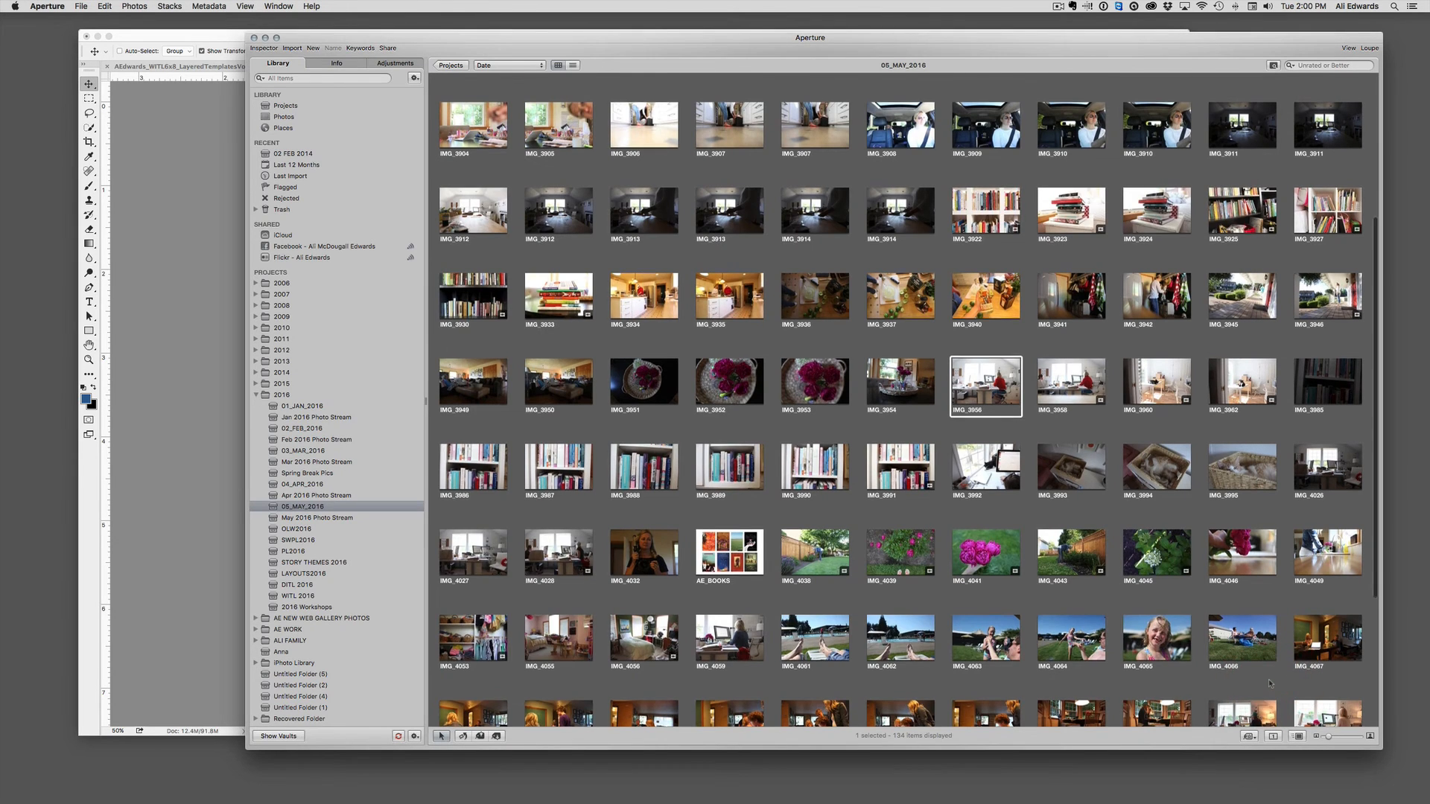
{"action": "scroll", "coordinate": [1270, 682], "scroll_direction": "up", "scroll_amount": 5}
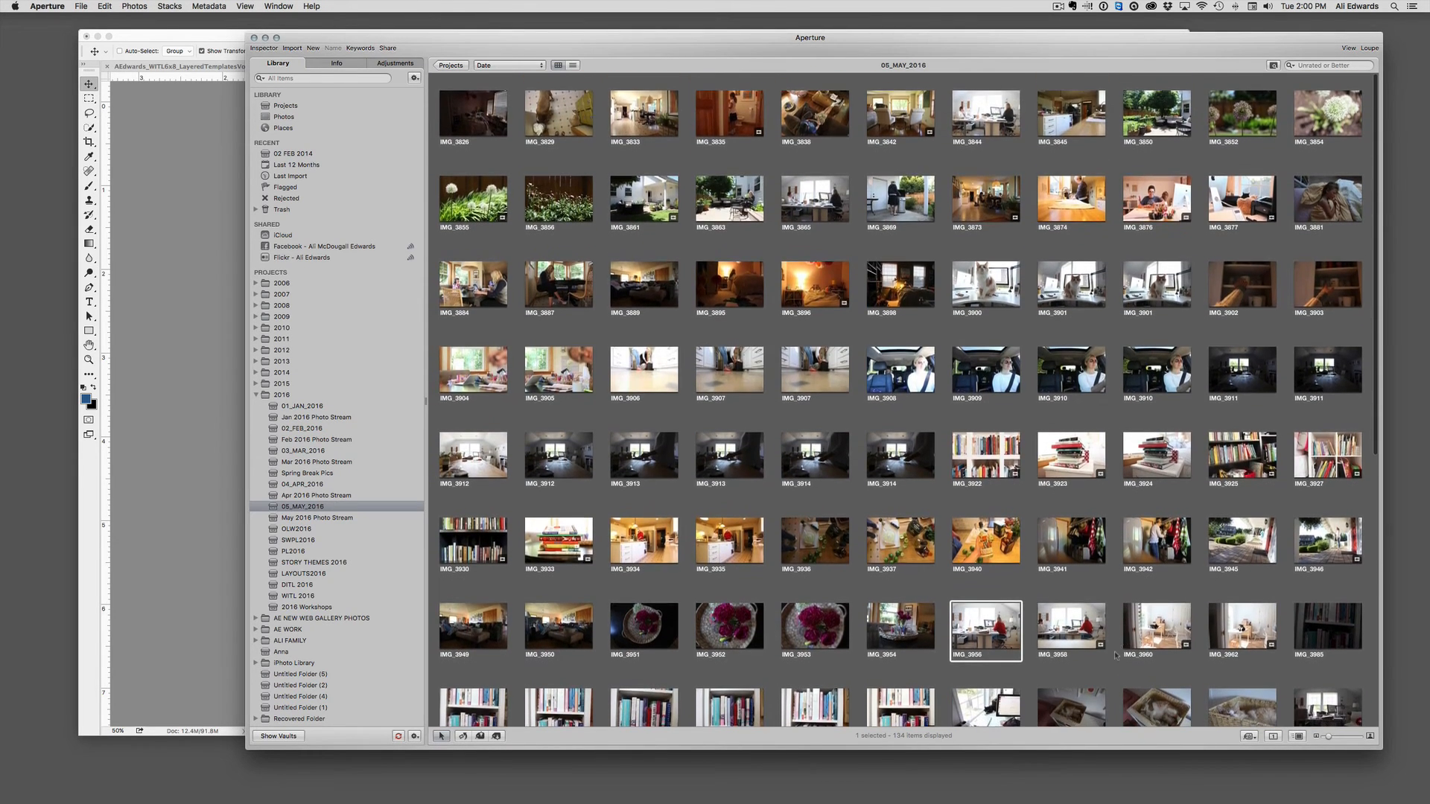
{"action": "left_click_drag", "start_coordinate": [646, 48], "coordinate": [678, 50]}
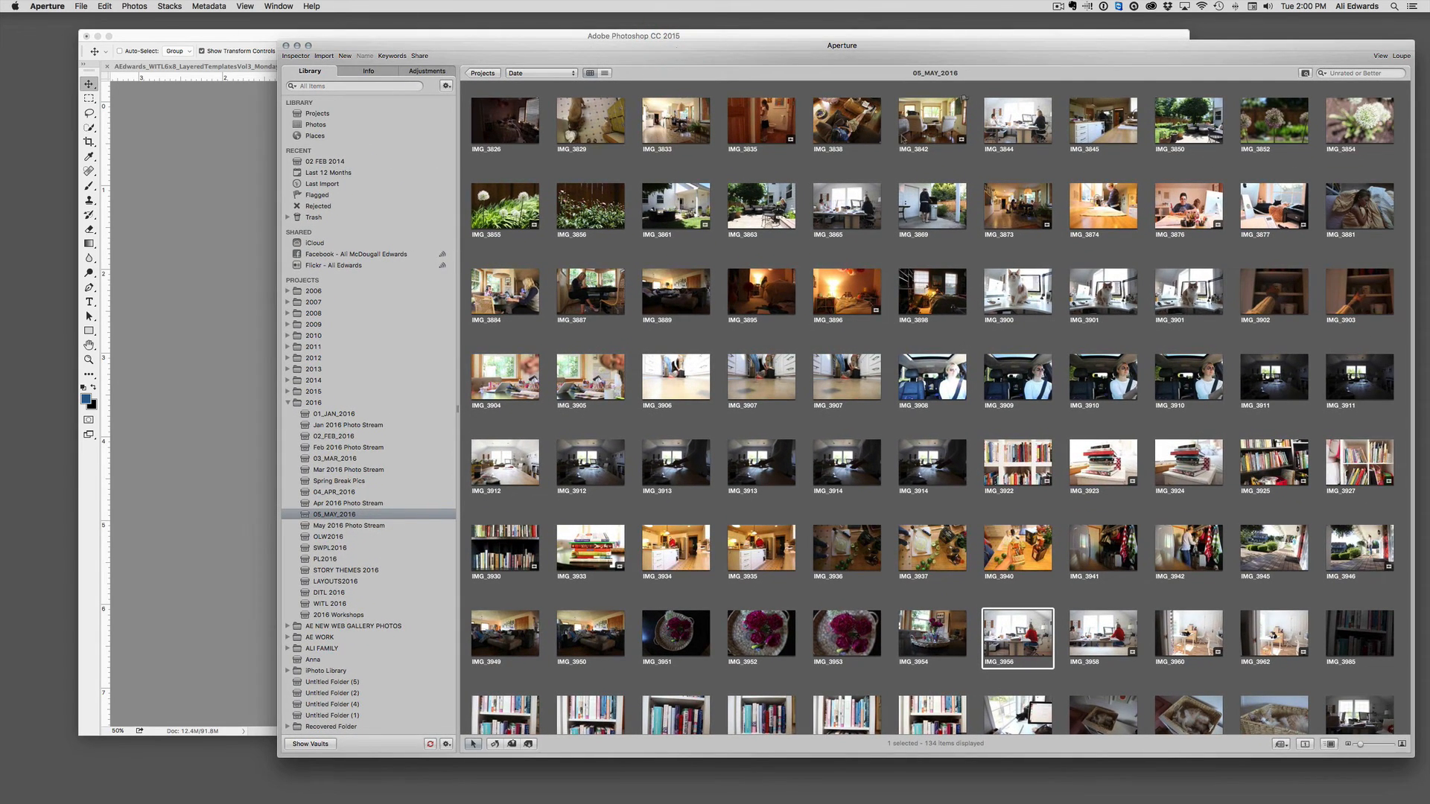
{"action": "left_click_drag", "start_coordinate": [933, 120], "coordinate": [696, 788]}
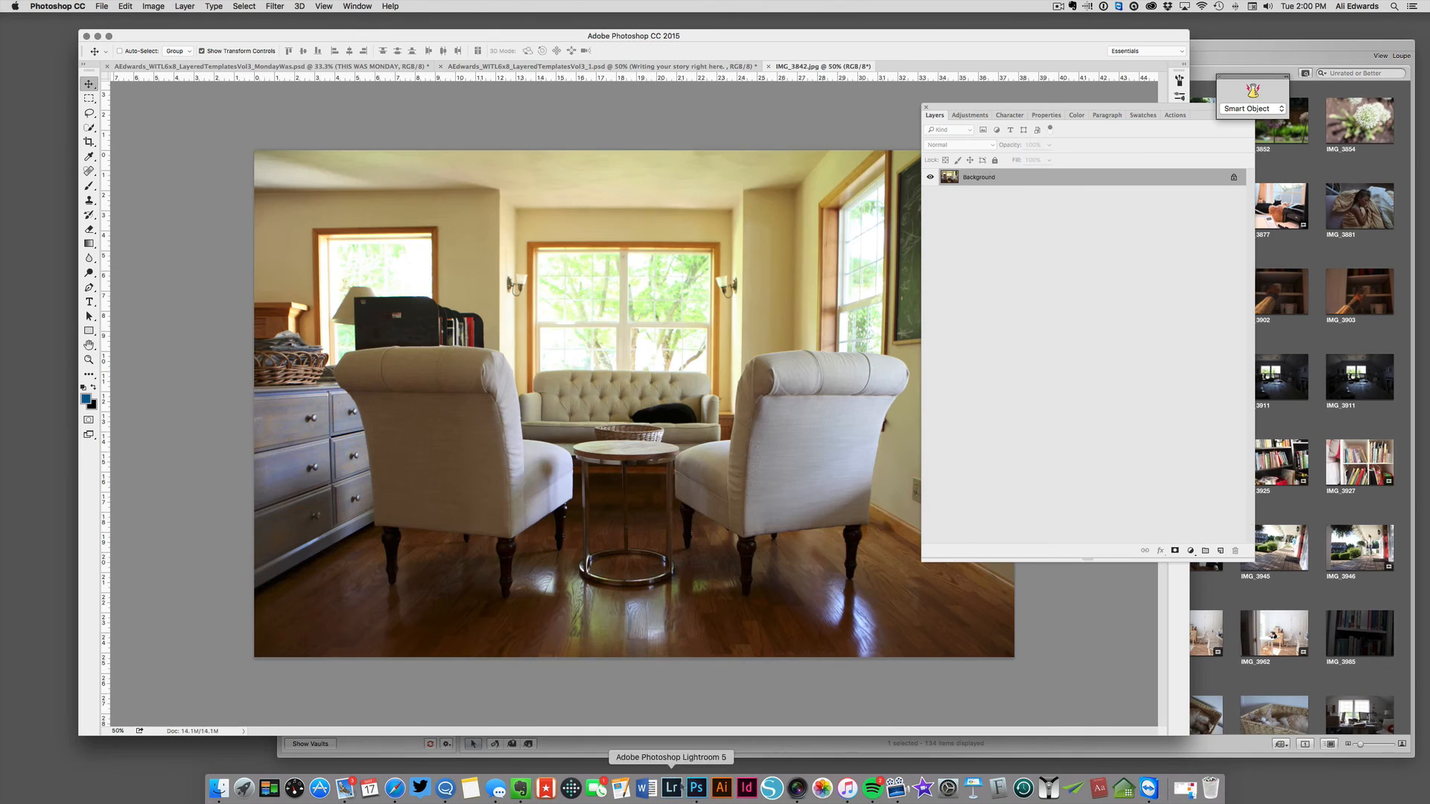
Move the Layers panel clear of the photo, float the IMG_3842 window and copy the photo into the four-photo template
{"action": "left_click_drag", "start_coordinate": [989, 106], "coordinate": [1100, 111]}
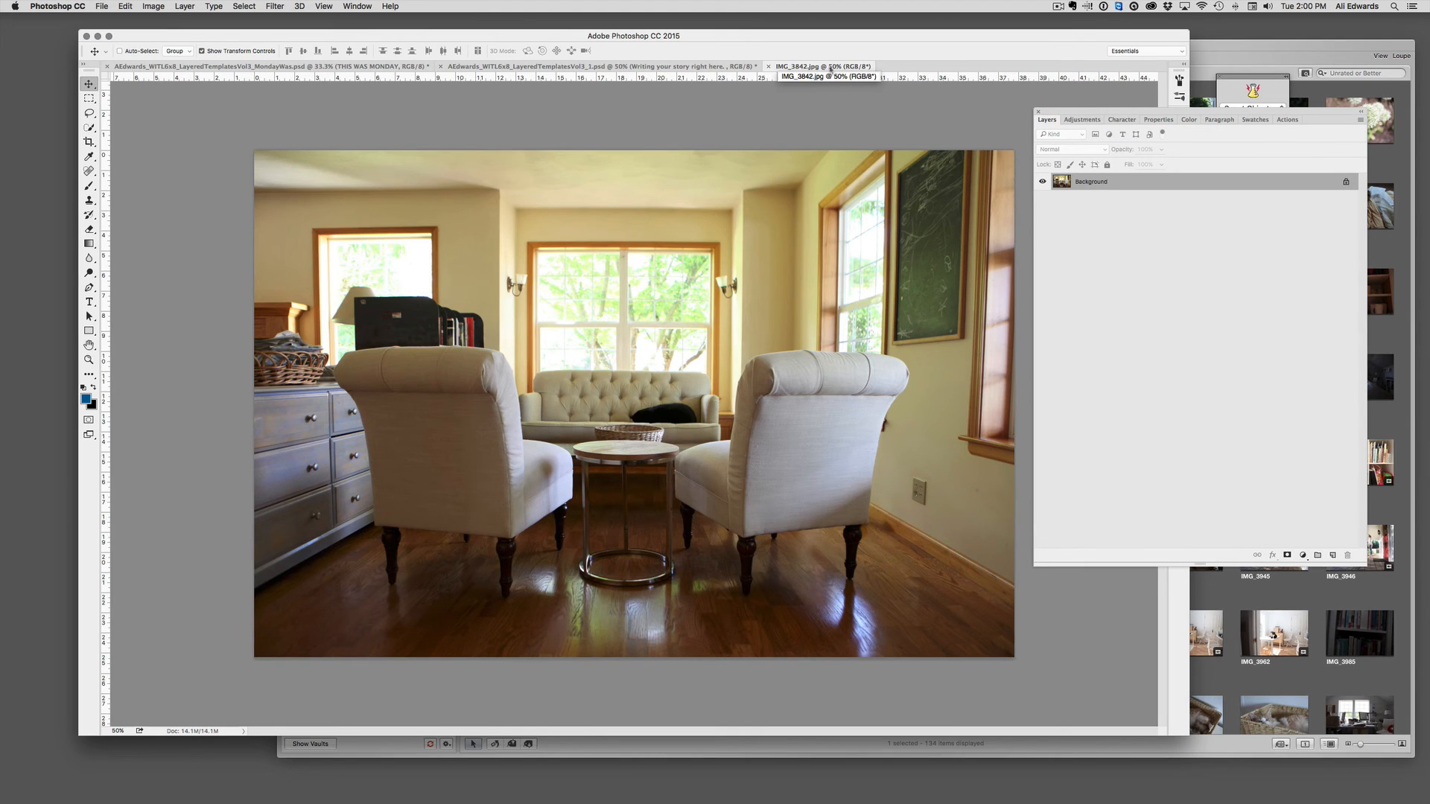
{"action": "left_click_drag", "start_coordinate": [831, 69], "coordinate": [862, 159]}
{"action": "left_click_drag", "start_coordinate": [538, 281], "coordinate": [537, 282]}
Move the living-room photo over the first photo placeholder and scale it down proportionally
{"action": "left_click_drag", "start_coordinate": [783, 308], "coordinate": [510, 275]}
{"action": "left_click_drag", "start_coordinate": [944, 587], "coordinate": [672, 351]}
{"action": "double_click", "coordinate": [655, 355]}
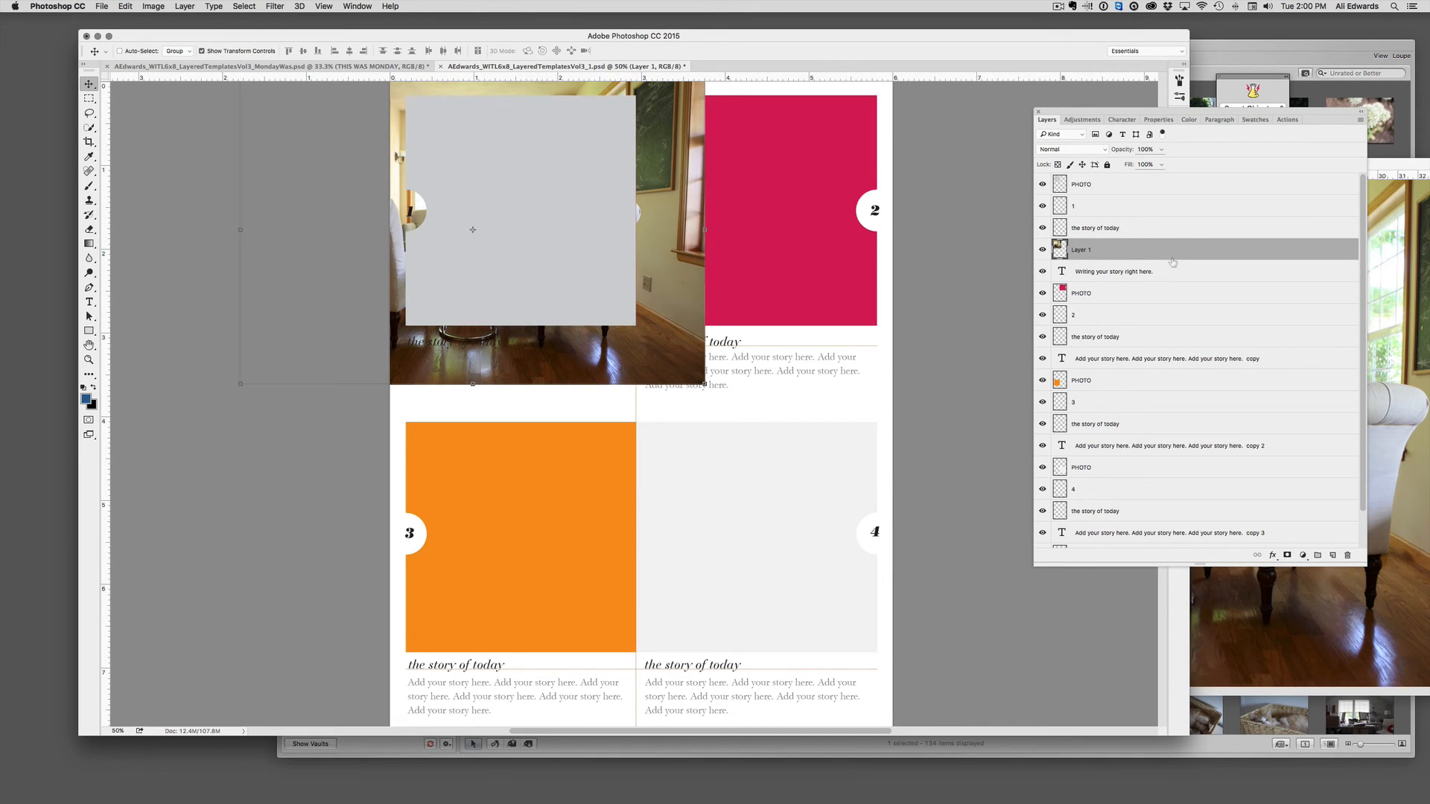
Clip the living-room photo to the first PHOTO layer from directly above it and reposition it so both armchairs frame the table
{"action": "left_click_drag", "start_coordinate": [1130, 254], "coordinate": [1127, 176]}
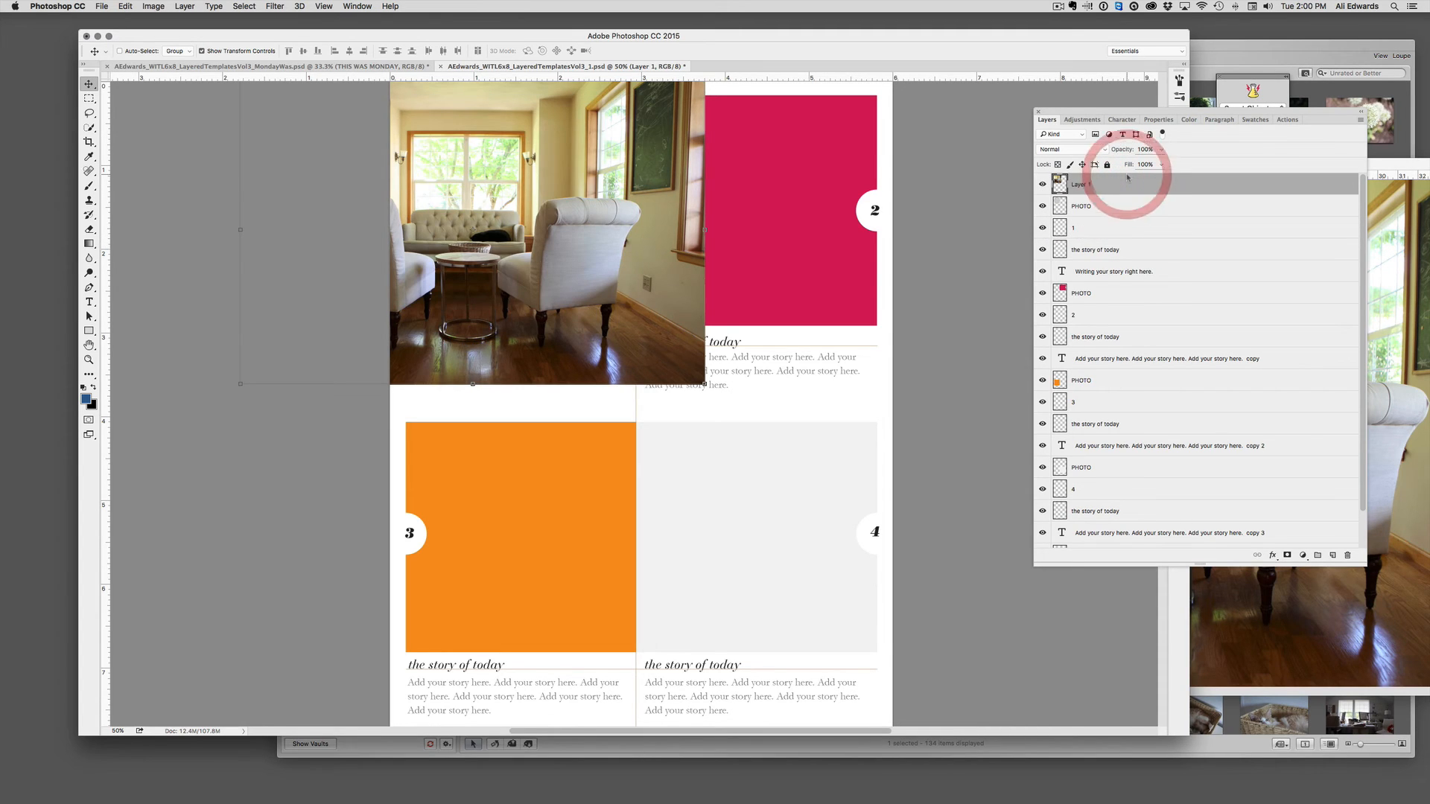
{"action": "left_click", "coordinate": [1088, 192], "text": "alt"}
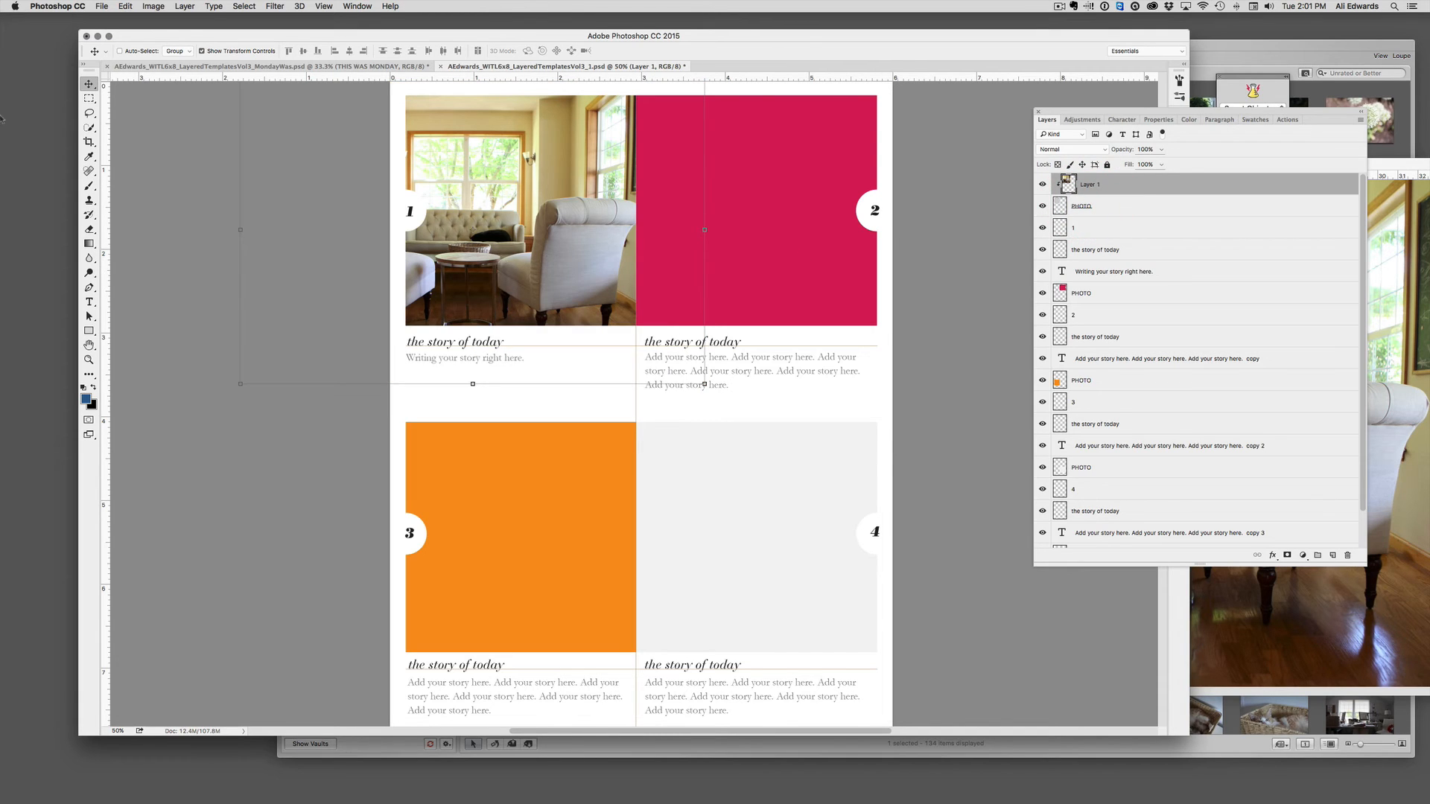
{"action": "left_click", "coordinate": [88, 84]}
{"action": "left_click_drag", "start_coordinate": [515, 244], "coordinate": [562, 245]}
{"action": "scroll", "coordinate": [823, 289], "scroll_direction": "up", "scroll_amount": 4}
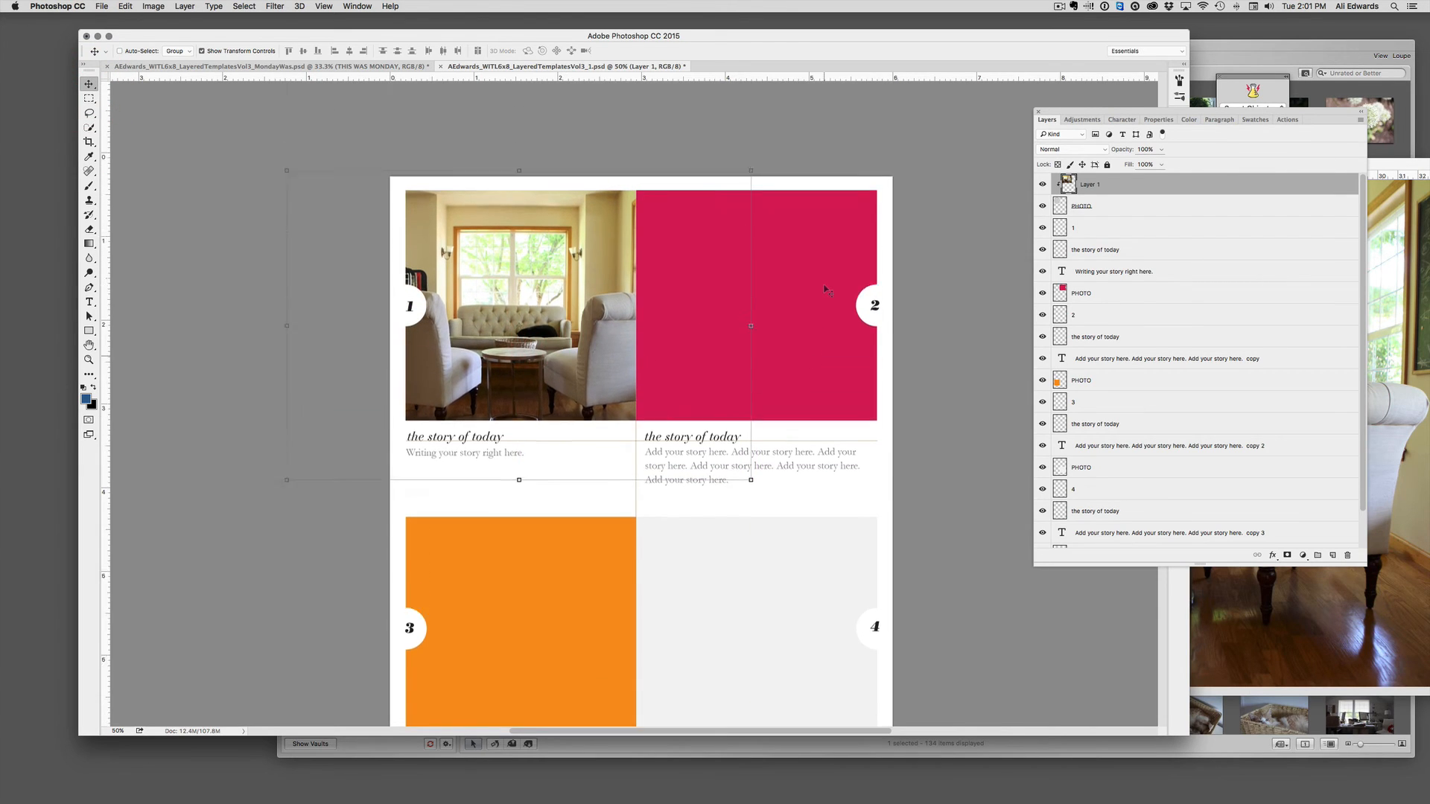
{"action": "scroll", "coordinate": [826, 289], "scroll_direction": "down", "scroll_amount": 1}
{"action": "mouse_move", "coordinate": [609, 316]}
{"action": "left_mouse_down"}
{"action": "mouse_move", "coordinate": [609, 274]}
{"action": "mouse_move", "coordinate": [493, 317]}
{"action": "mouse_move", "coordinate": [611, 313]}
{"action": "mouse_move", "coordinate": [599, 315]}
{"action": "left_mouse_up"}
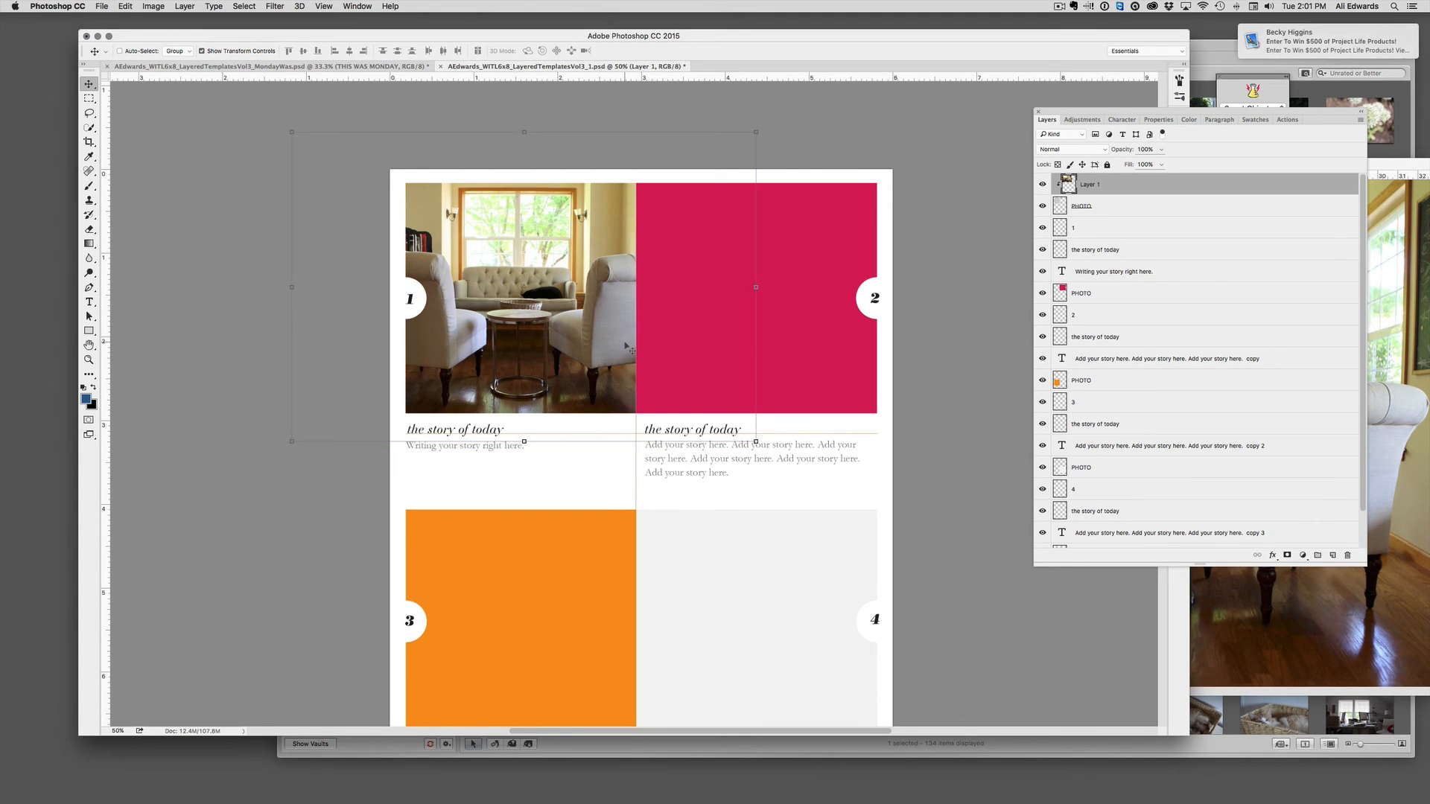
Bring the floating IMG_3842 photo window to the front and close it
{"action": "left_click", "coordinate": [936, 135]}
{"action": "left_click_drag", "start_coordinate": [816, 35], "coordinate": [819, 29]}
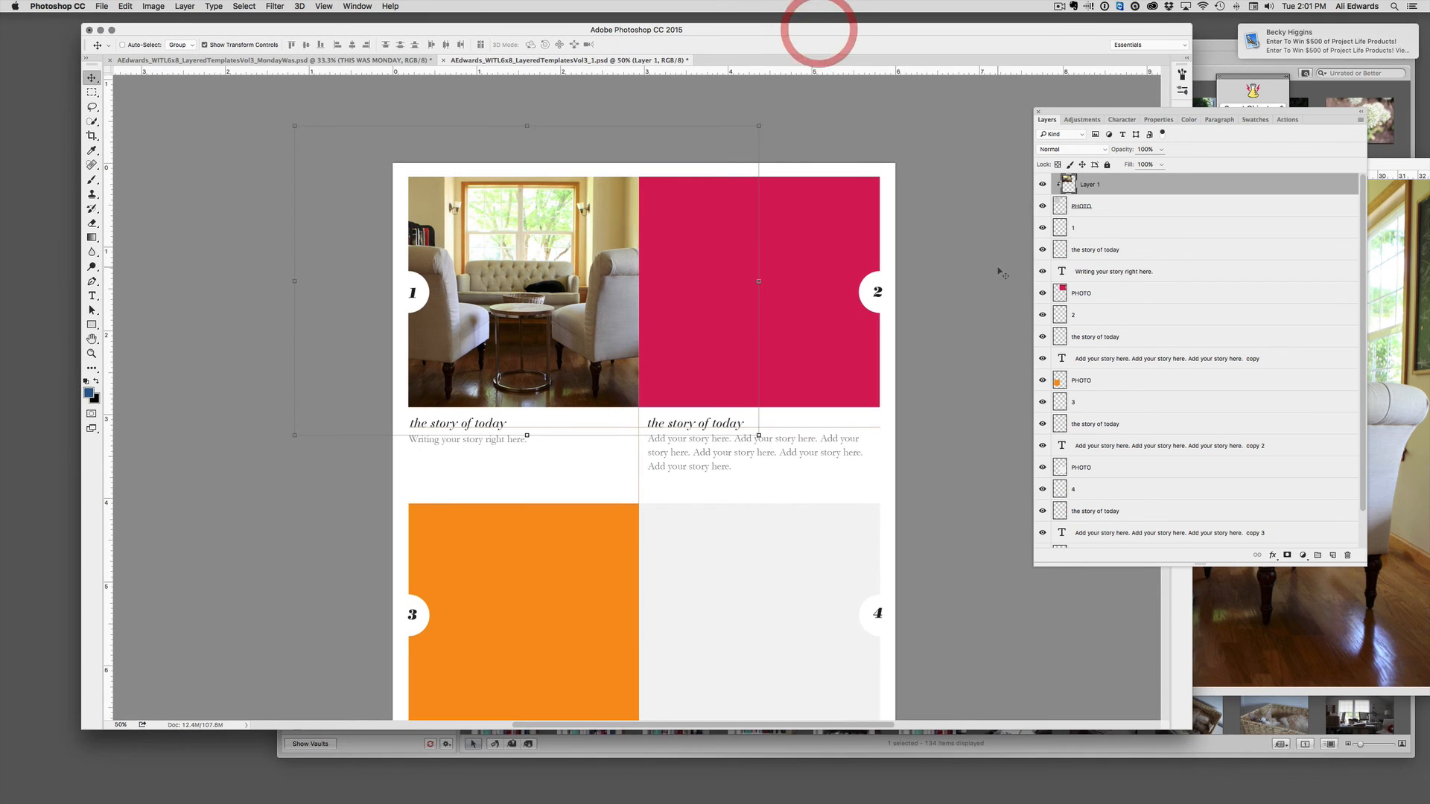
{"action": "left_click", "coordinate": [1295, 668]}
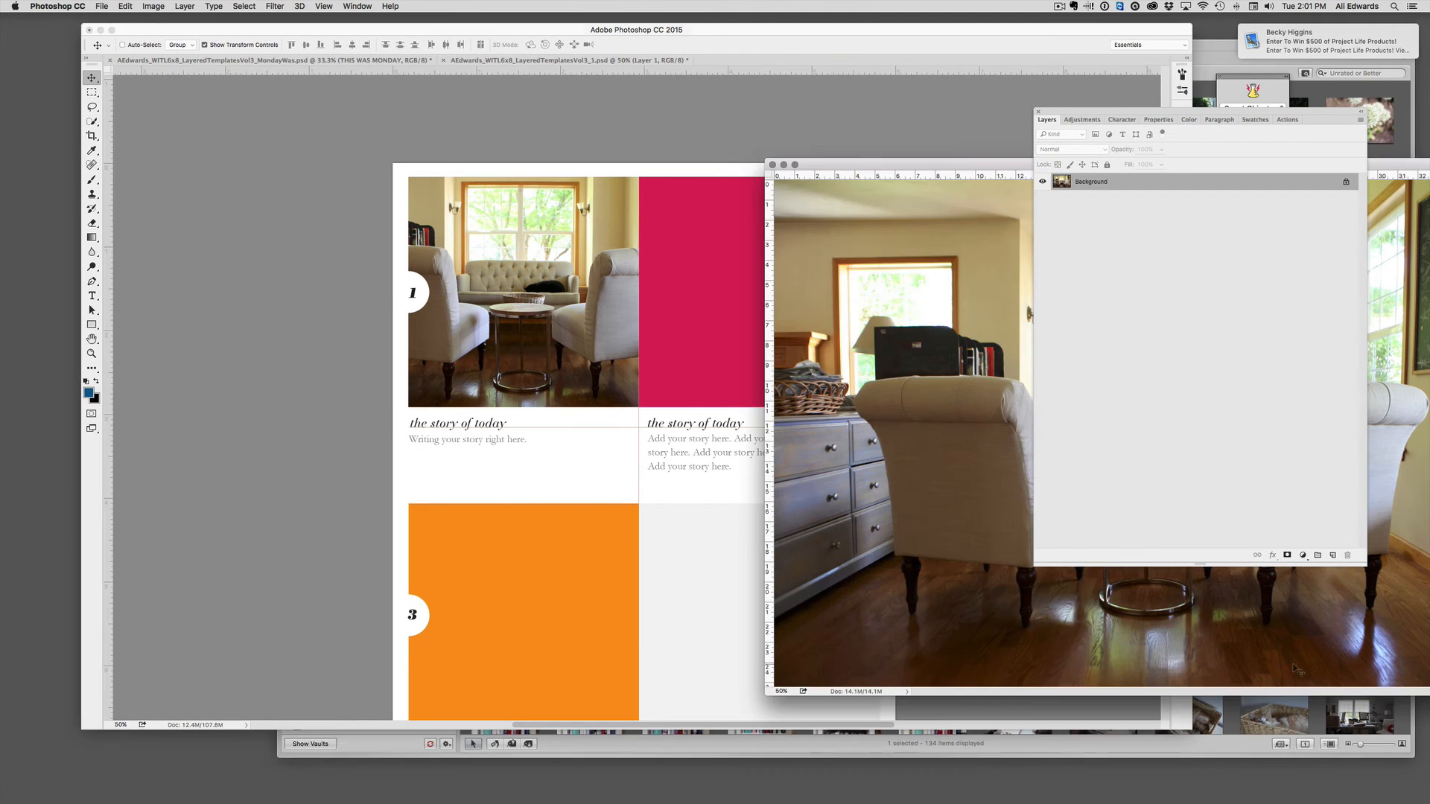
{"action": "key", "text": "super+w"}
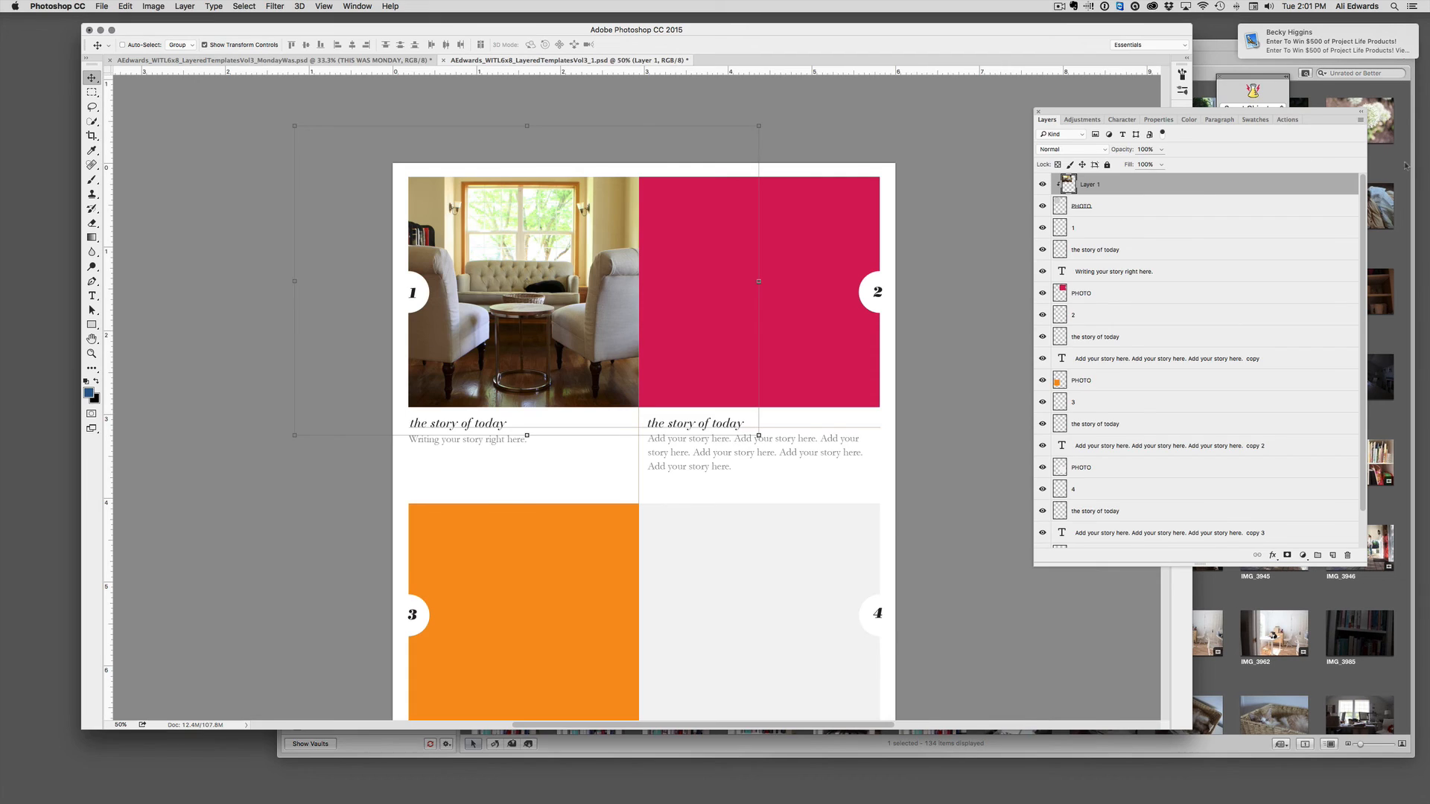
Switch to Aperture and open the flower photo IMG_3855 from the 05_MAY_2016 project in Photoshop
{"action": "left_click", "coordinate": [1405, 166]}
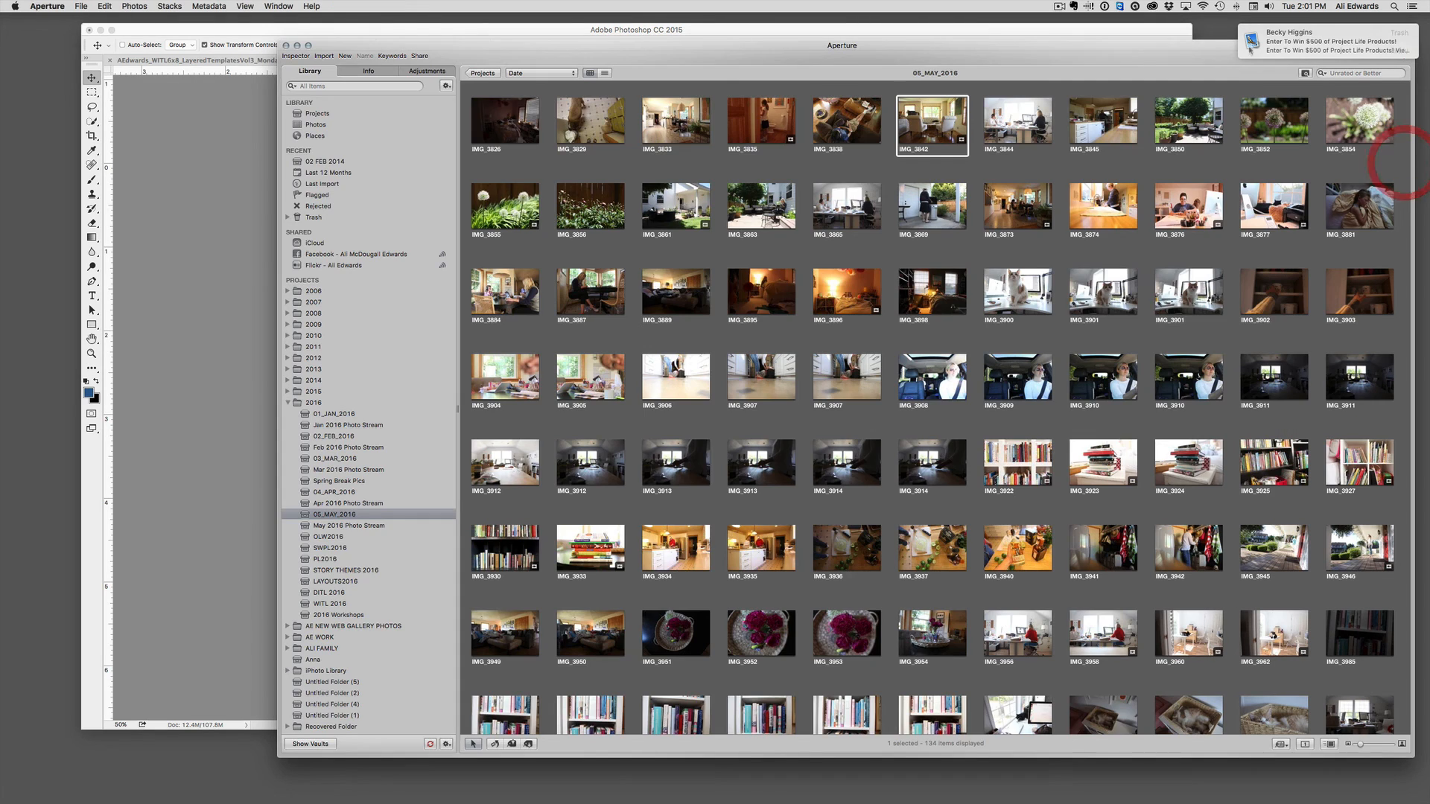
{"action": "left_click", "coordinate": [712, 46]}
{"action": "left_click", "coordinate": [509, 210]}
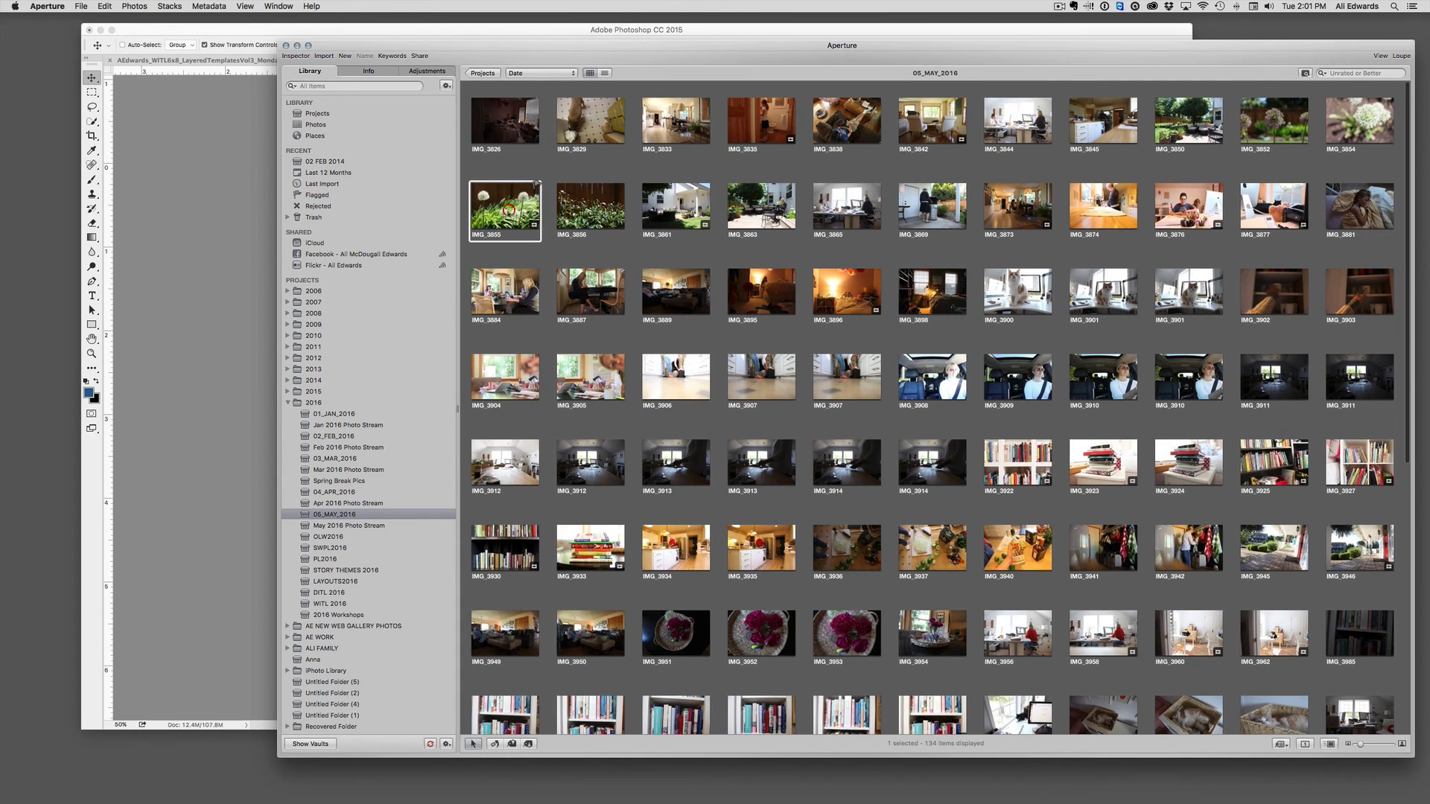
{"action": "mouse_move", "coordinate": [618, 800]}
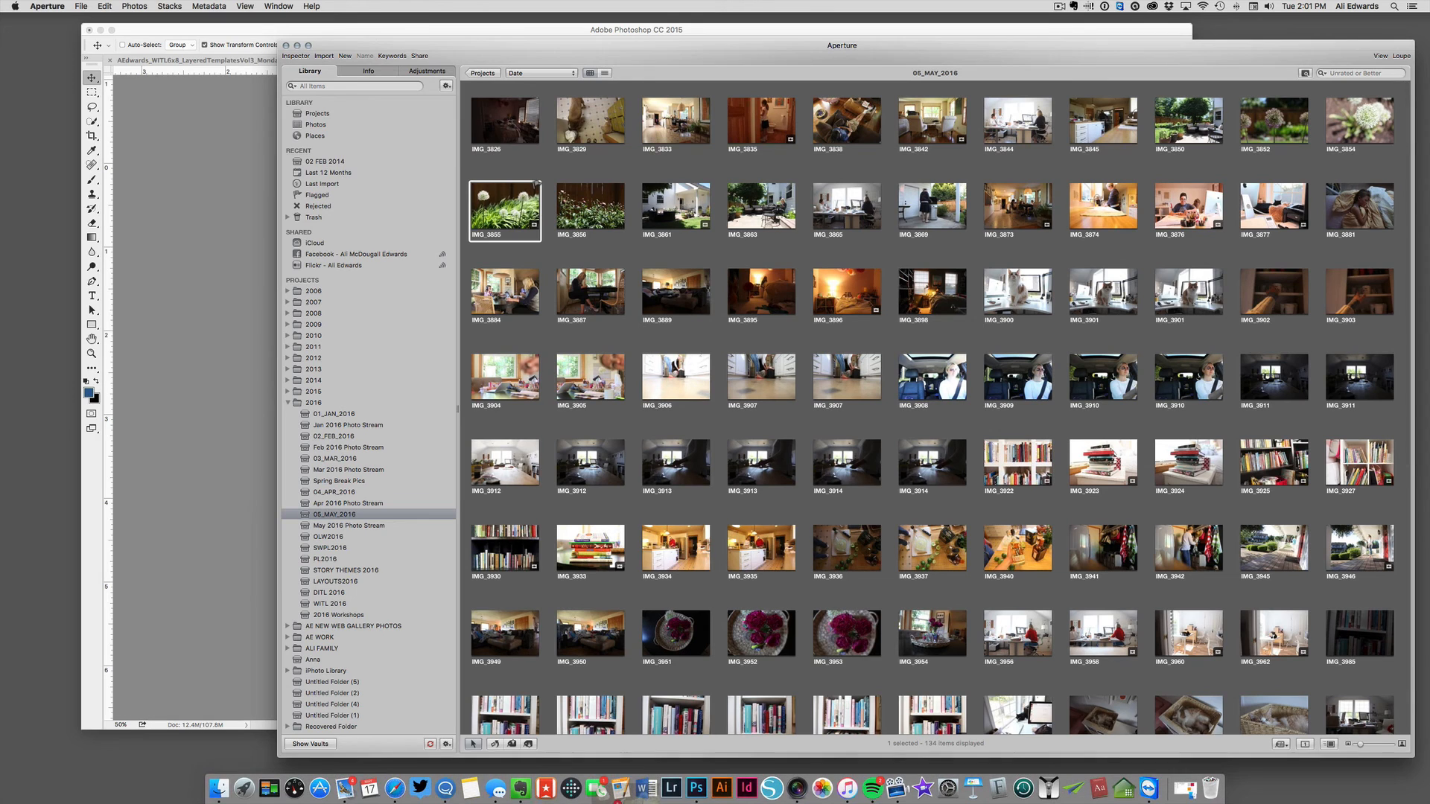
{"action": "left_click", "coordinate": [696, 790]}
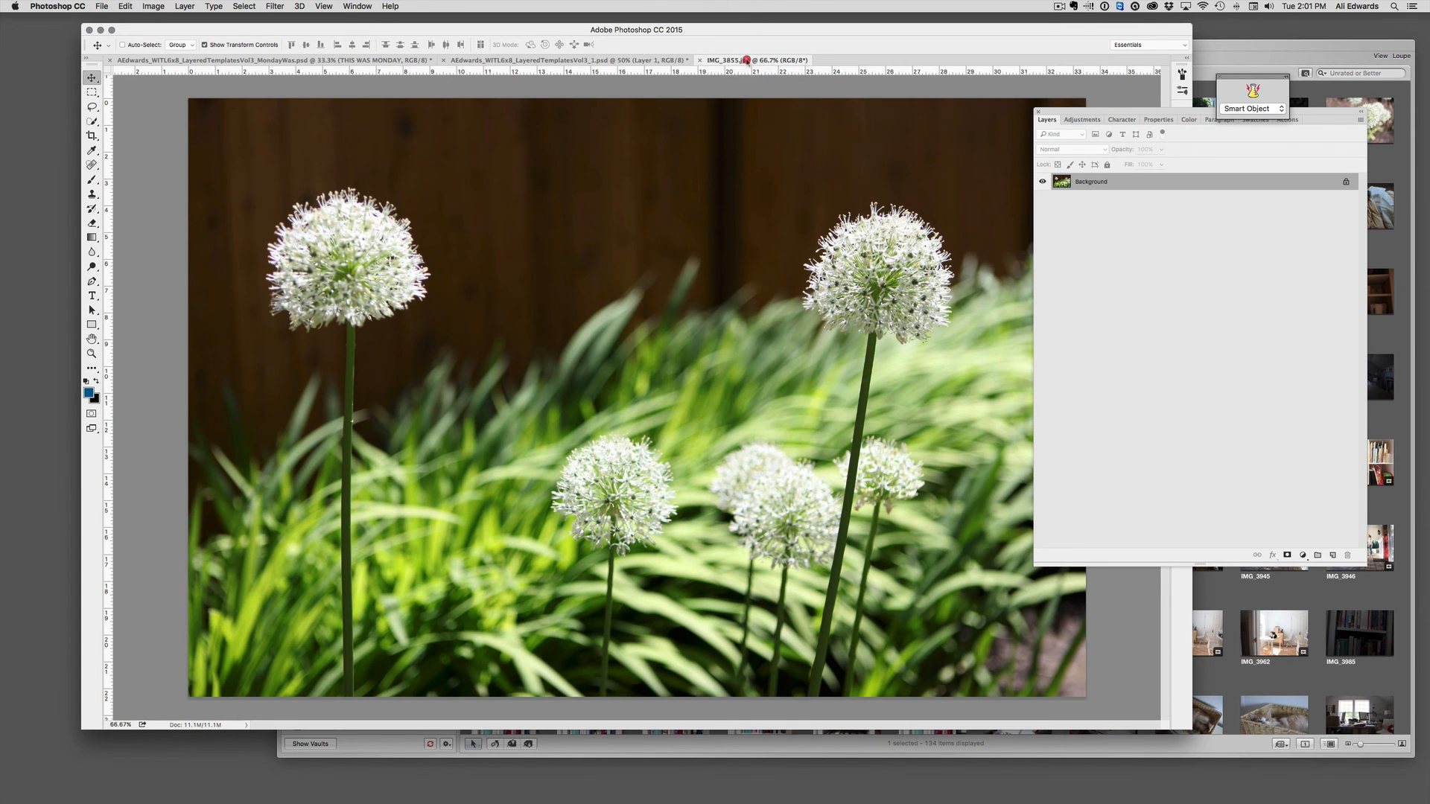
Copy the IMG_3855 flower photo into the four-photo template and scale it to about 68% over the second photo placeholder
{"action": "left_click_drag", "start_coordinate": [747, 63], "coordinate": [786, 108]}
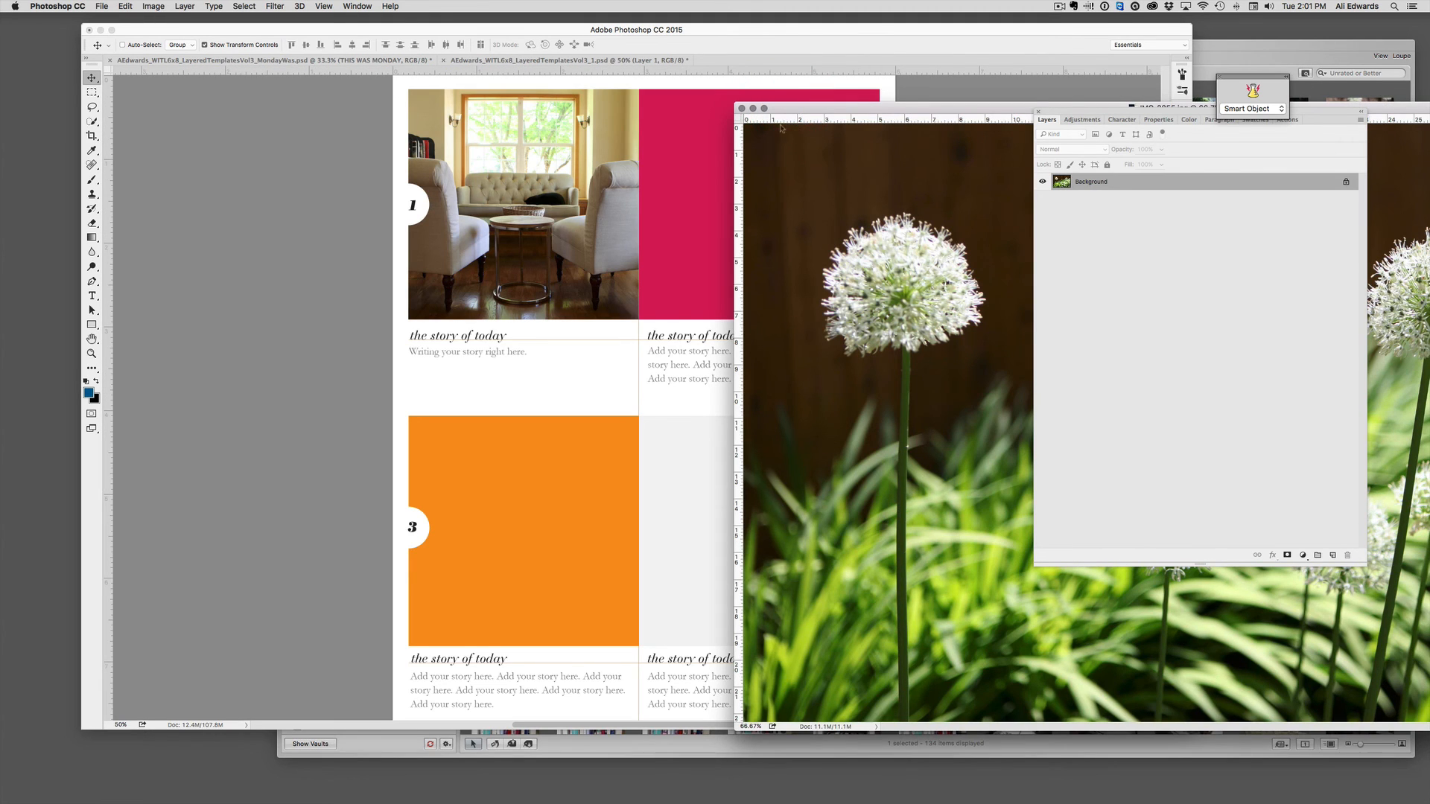
{"action": "left_click_drag", "start_coordinate": [862, 359], "coordinate": [573, 366]}
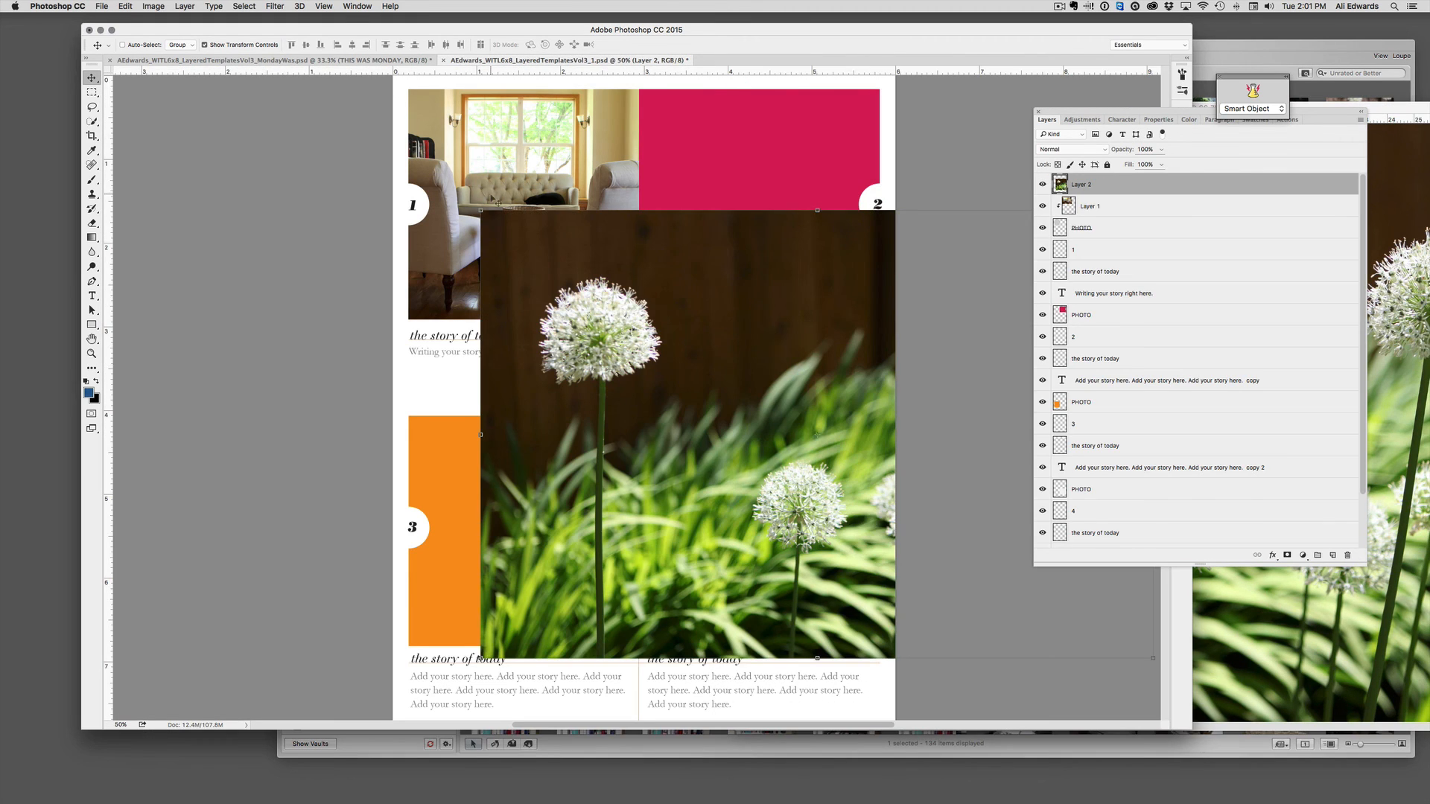
{"action": "left_click_drag", "start_coordinate": [480, 210], "coordinate": [696, 353]}
{"action": "left_click_drag", "start_coordinate": [822, 499], "coordinate": [690, 207]}
{"action": "left_click", "coordinate": [814, 264]}
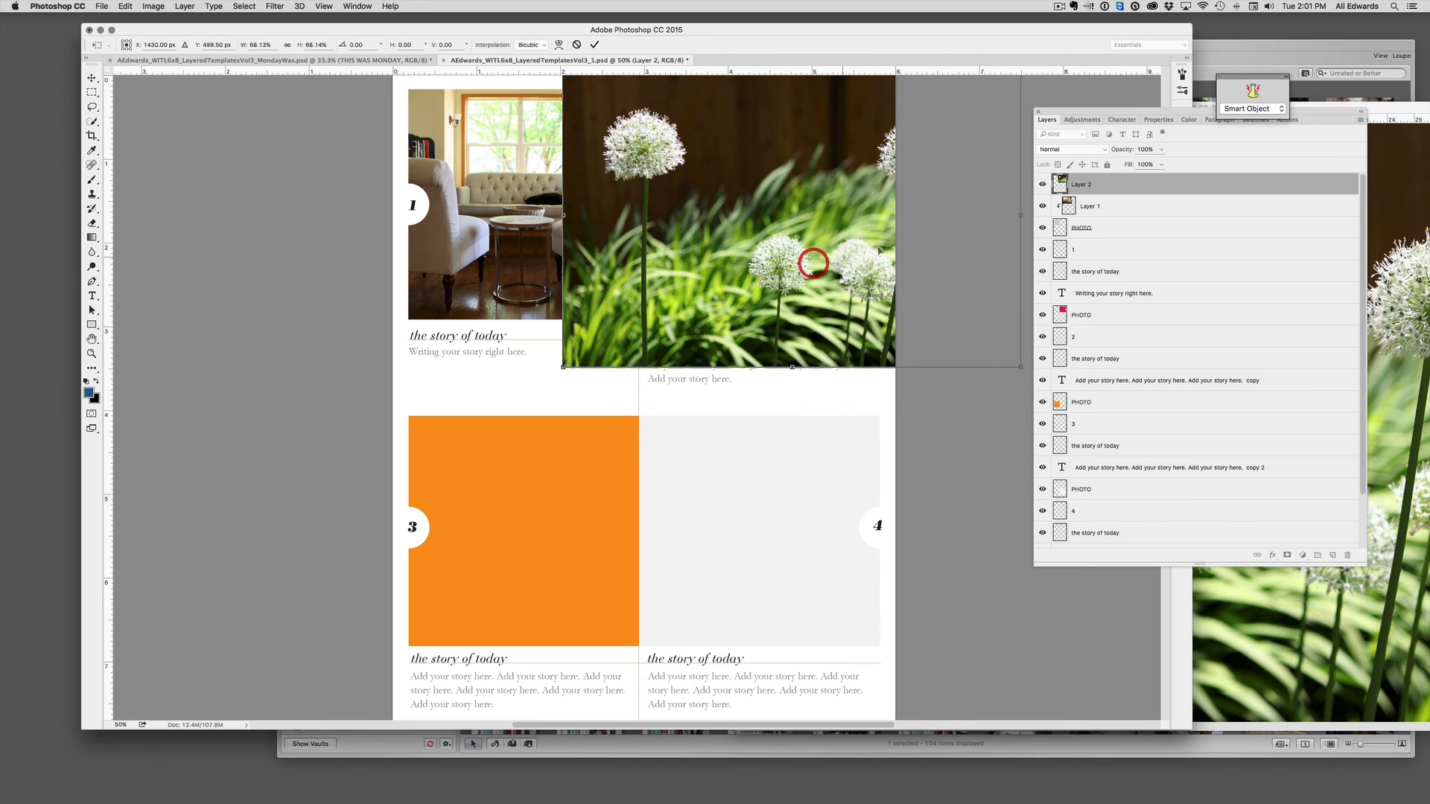
{"action": "left_click_drag", "start_coordinate": [1104, 182], "coordinate": [1103, 201]}
{"action": "left_click", "coordinate": [1097, 183]}
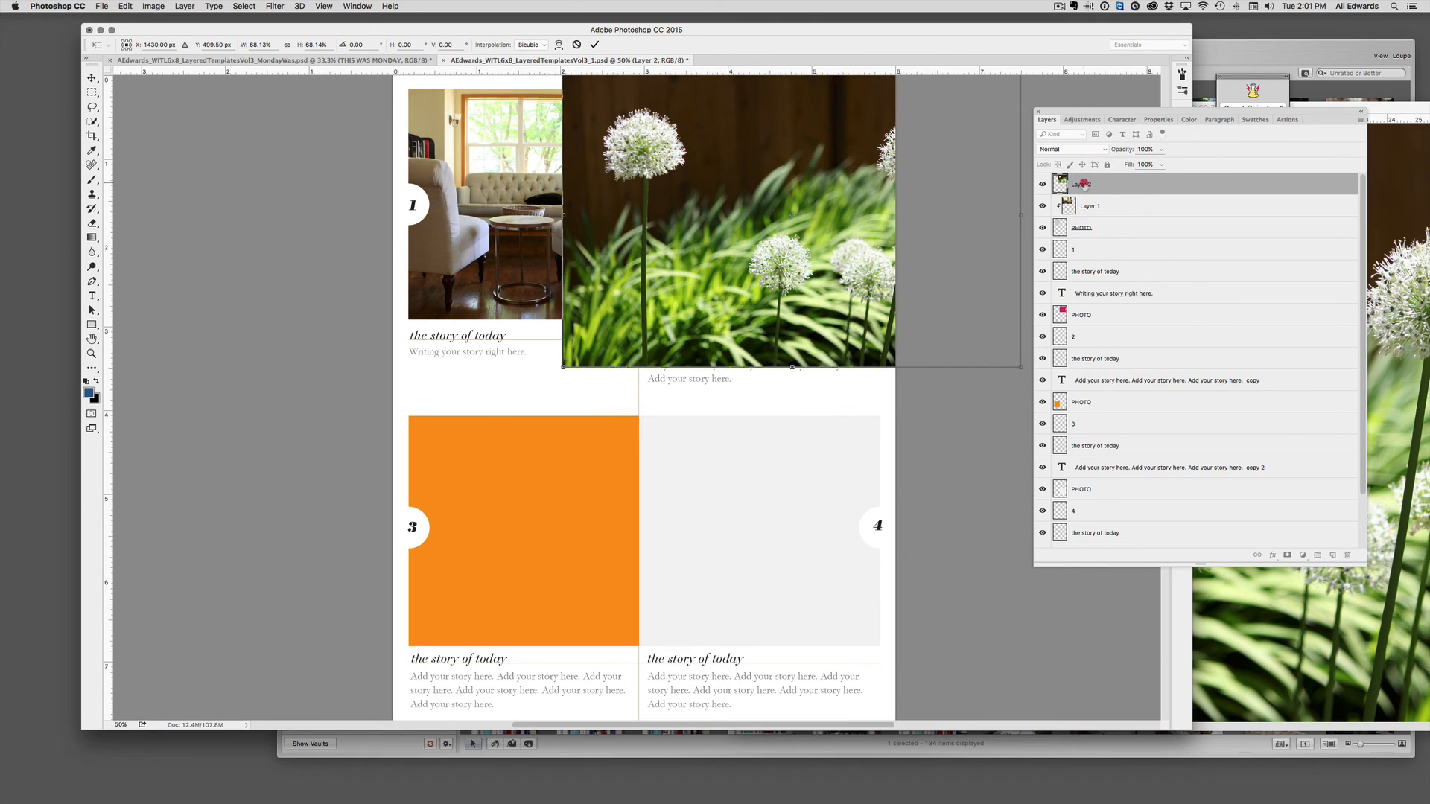
{"action": "left_click", "coordinate": [951, 298]}
{"action": "left_click", "coordinate": [91, 77]}
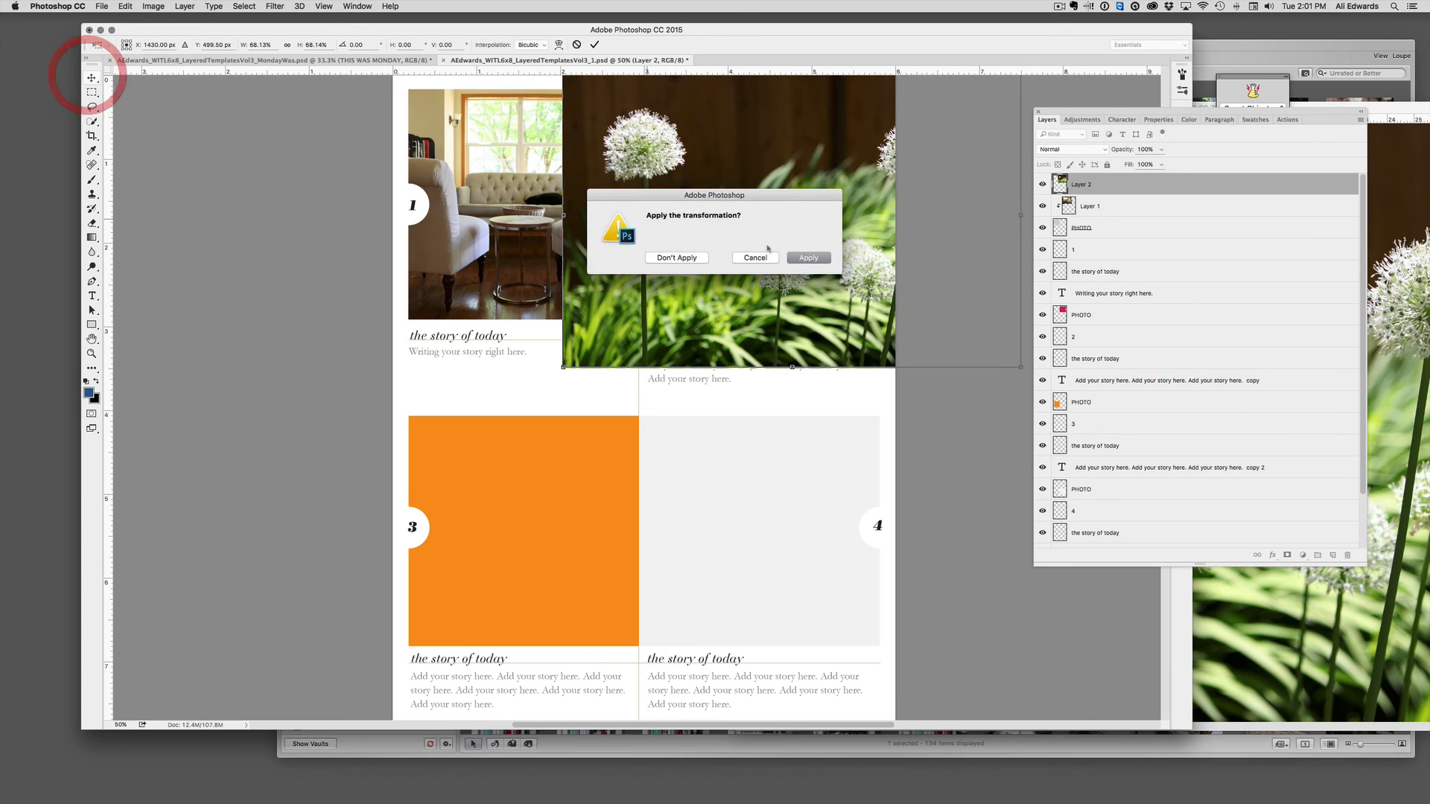
{"action": "left_click", "coordinate": [809, 257]}
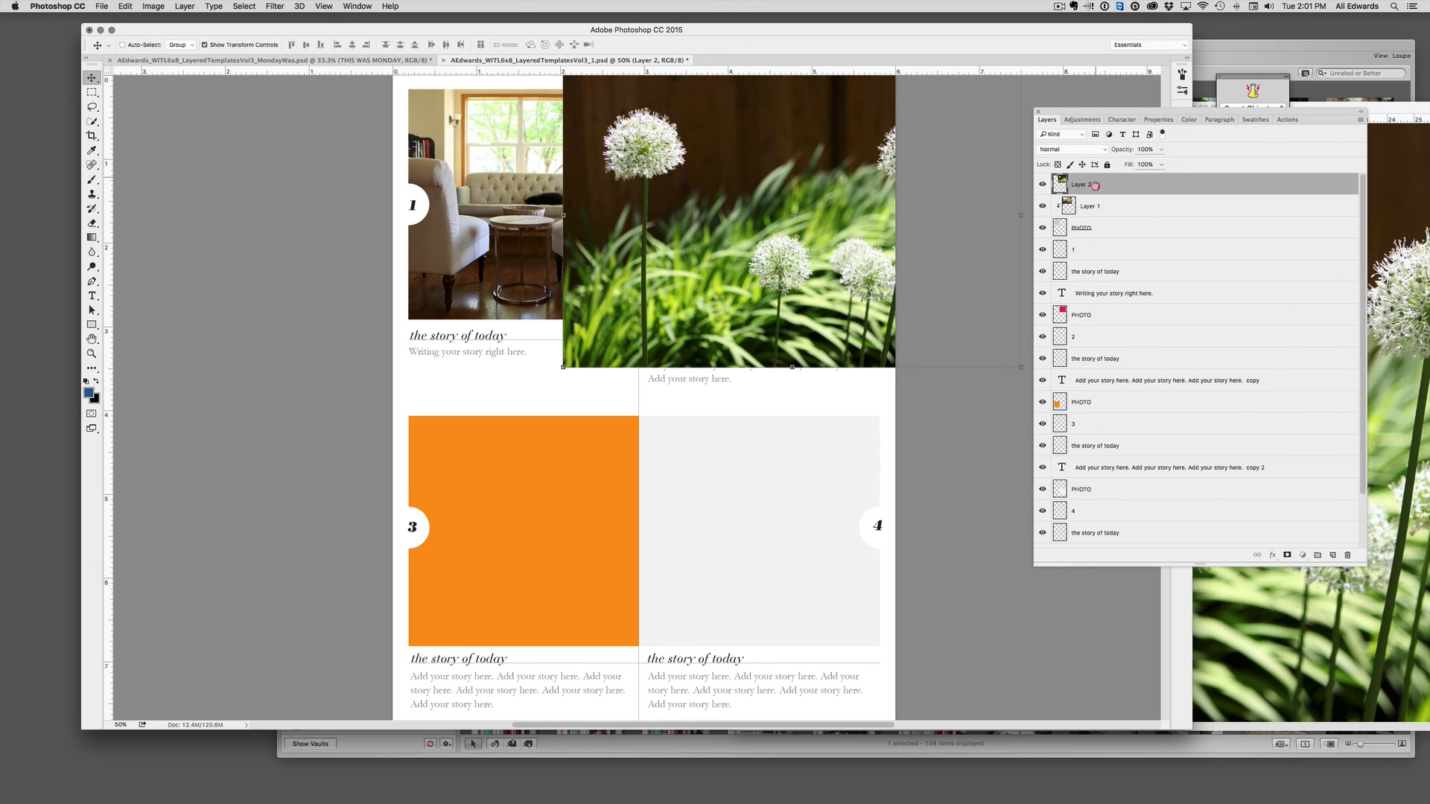
Clip the flower photo to the second PHOTO layer from directly above it and reposition it so two whole blooms show in the frame
{"action": "left_click_drag", "start_coordinate": [1095, 185], "coordinate": [1084, 307]}
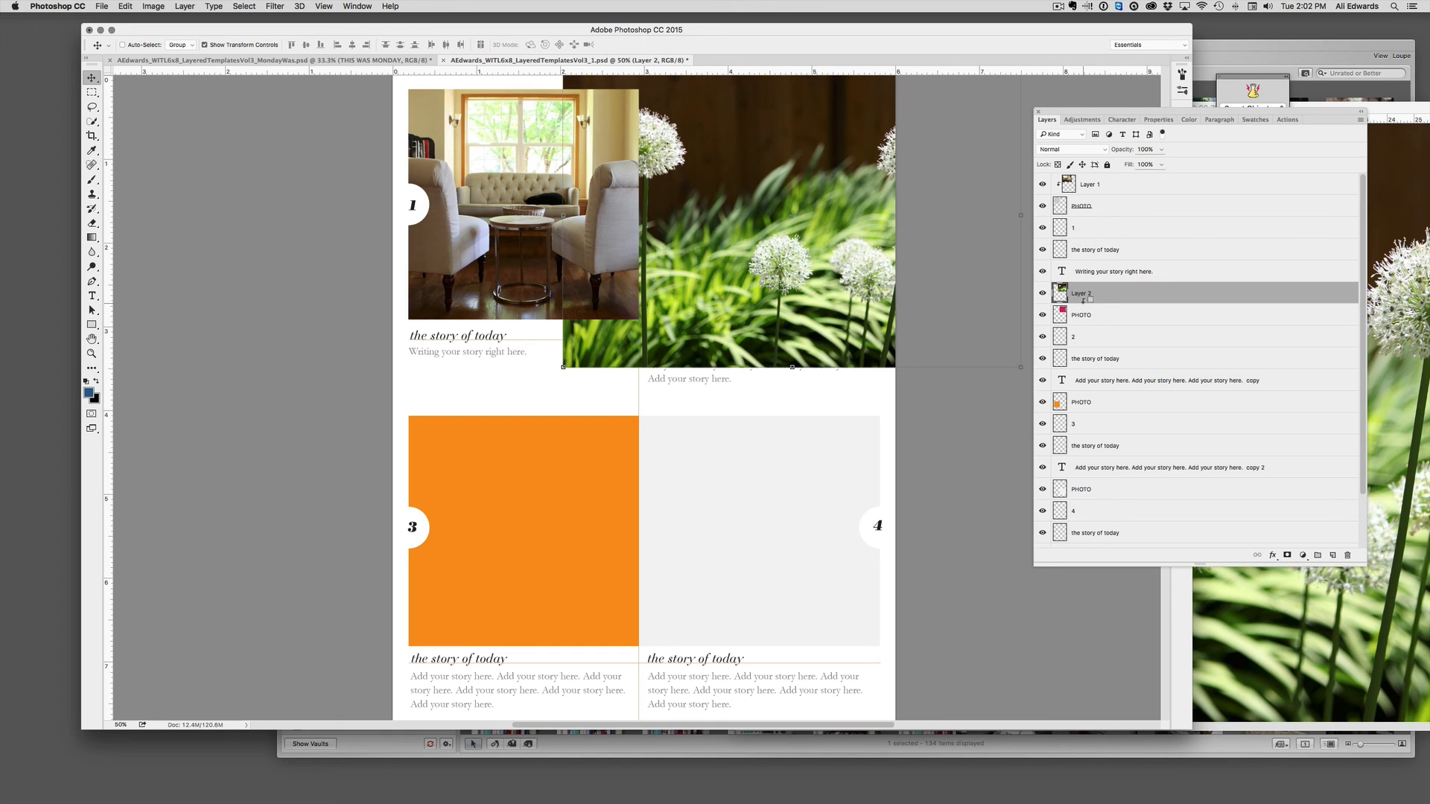
{"action": "left_click", "coordinate": [1083, 302], "text": "alt"}
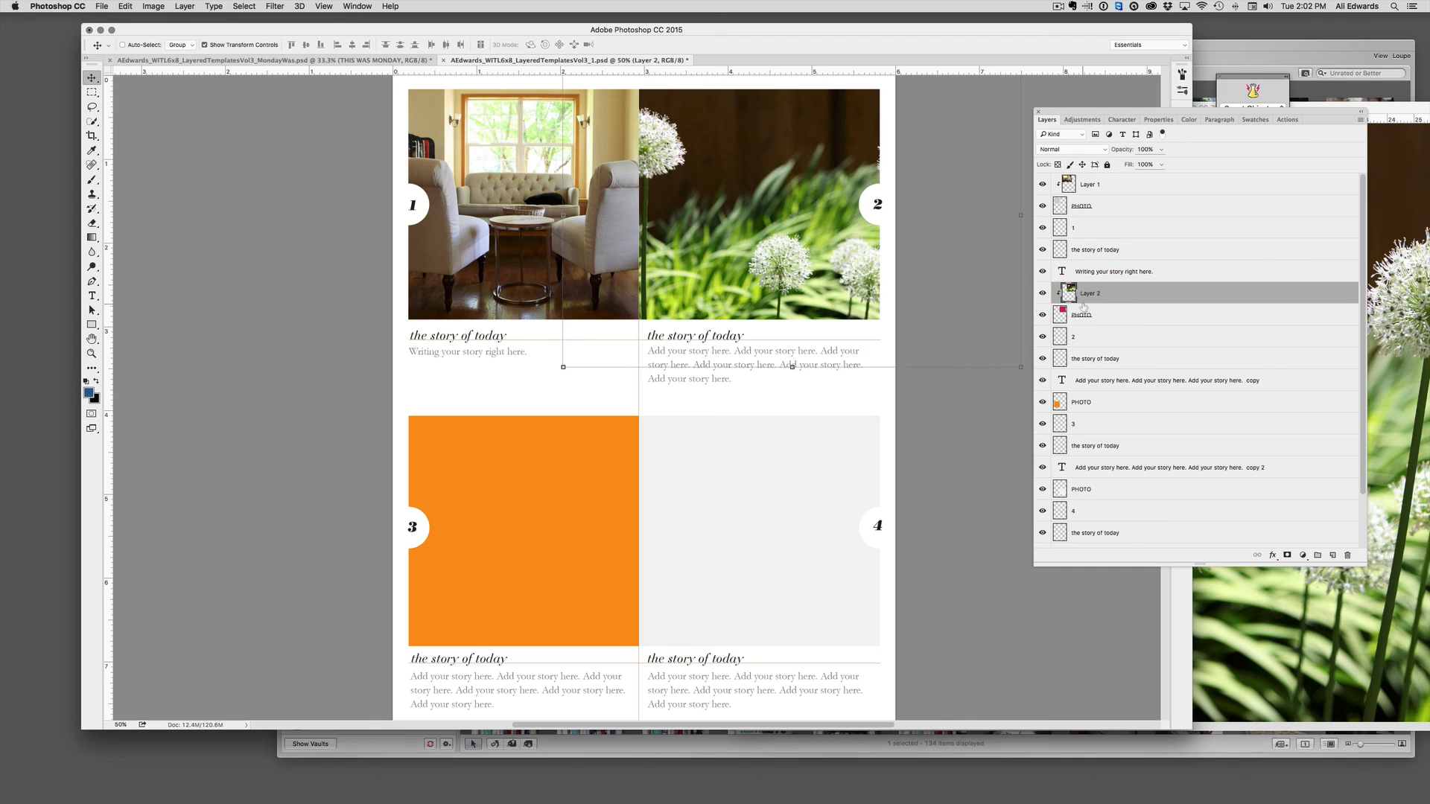
{"action": "mouse_move", "coordinate": [824, 277]}
{"action": "left_mouse_down"}
{"action": "mouse_move", "coordinate": [827, 257]}
{"action": "mouse_move", "coordinate": [847, 266]}
{"action": "left_mouse_up"}
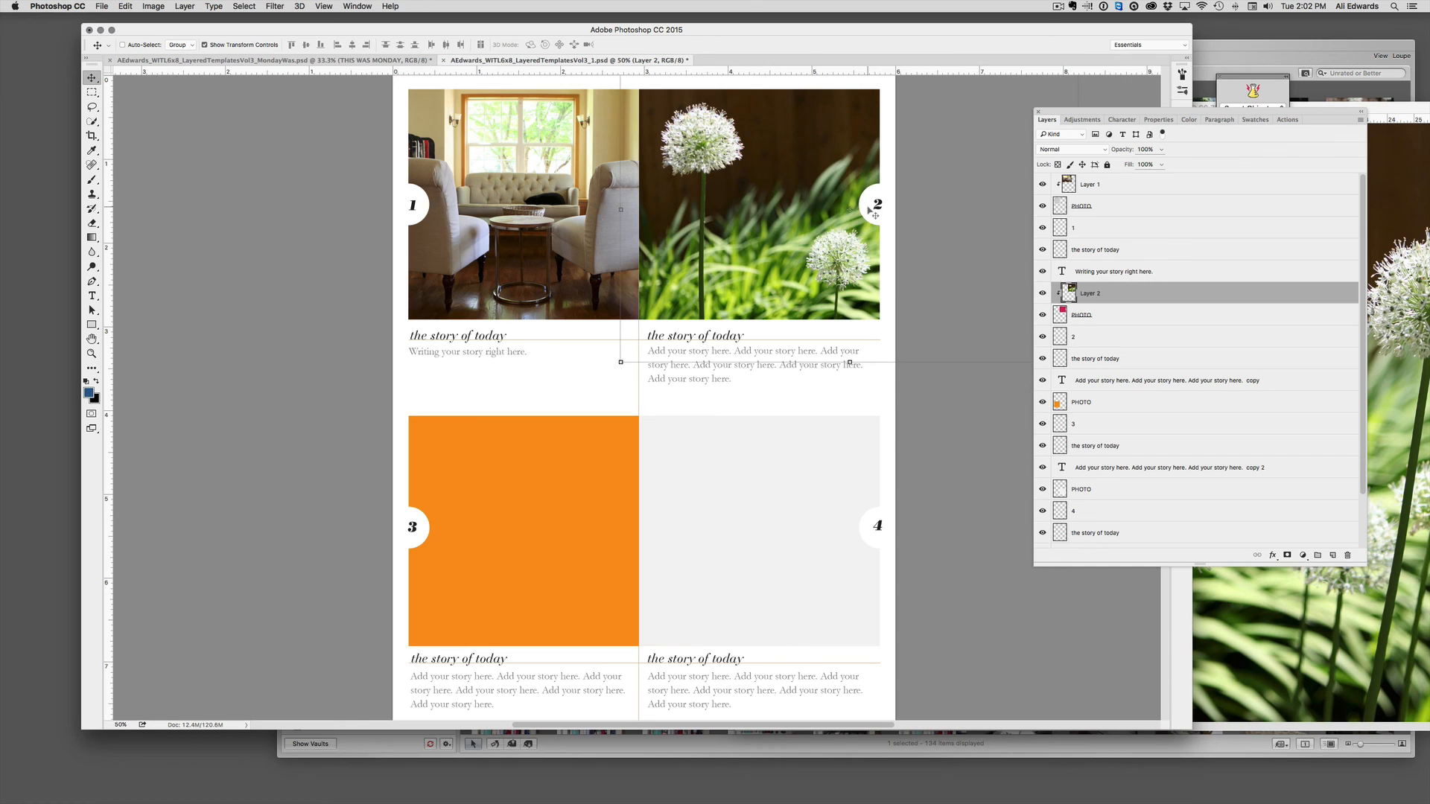
Try filling the number 2 with the foreground color at 100% opacity with transparency preserved, and undo the fill
{"action": "left_click", "coordinate": [1189, 338]}
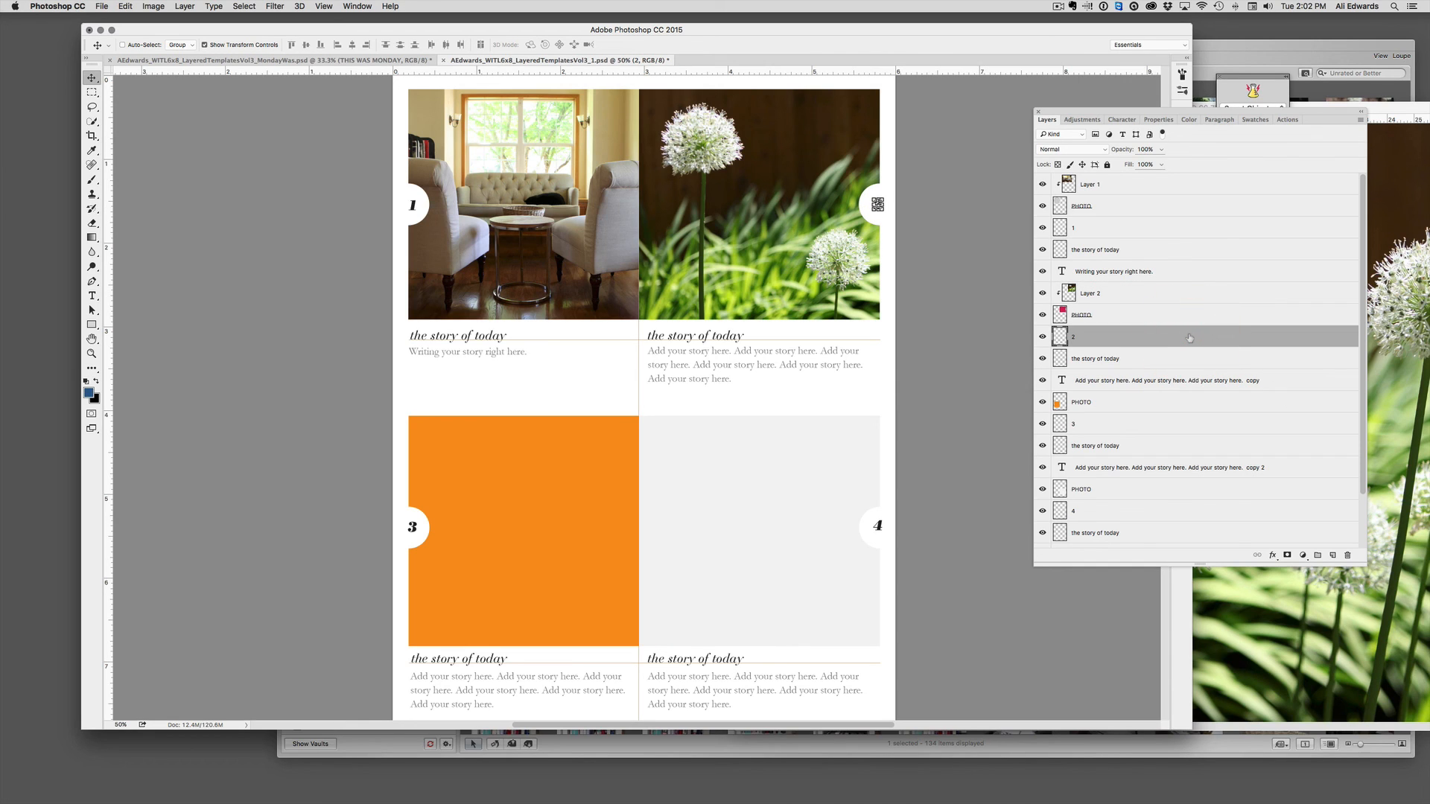
{"action": "left_click", "coordinate": [121, 6]}
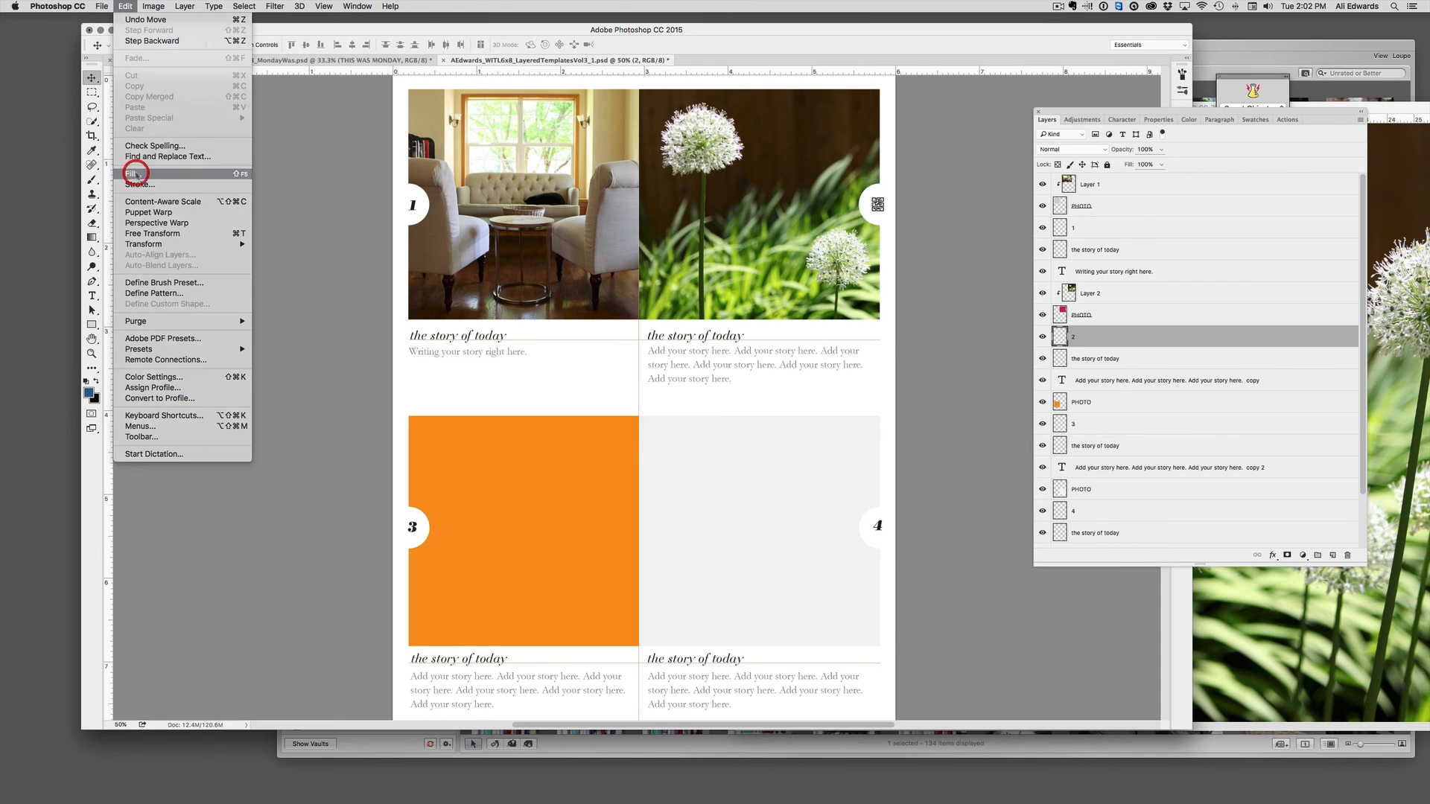
{"action": "left_click", "coordinate": [136, 174]}
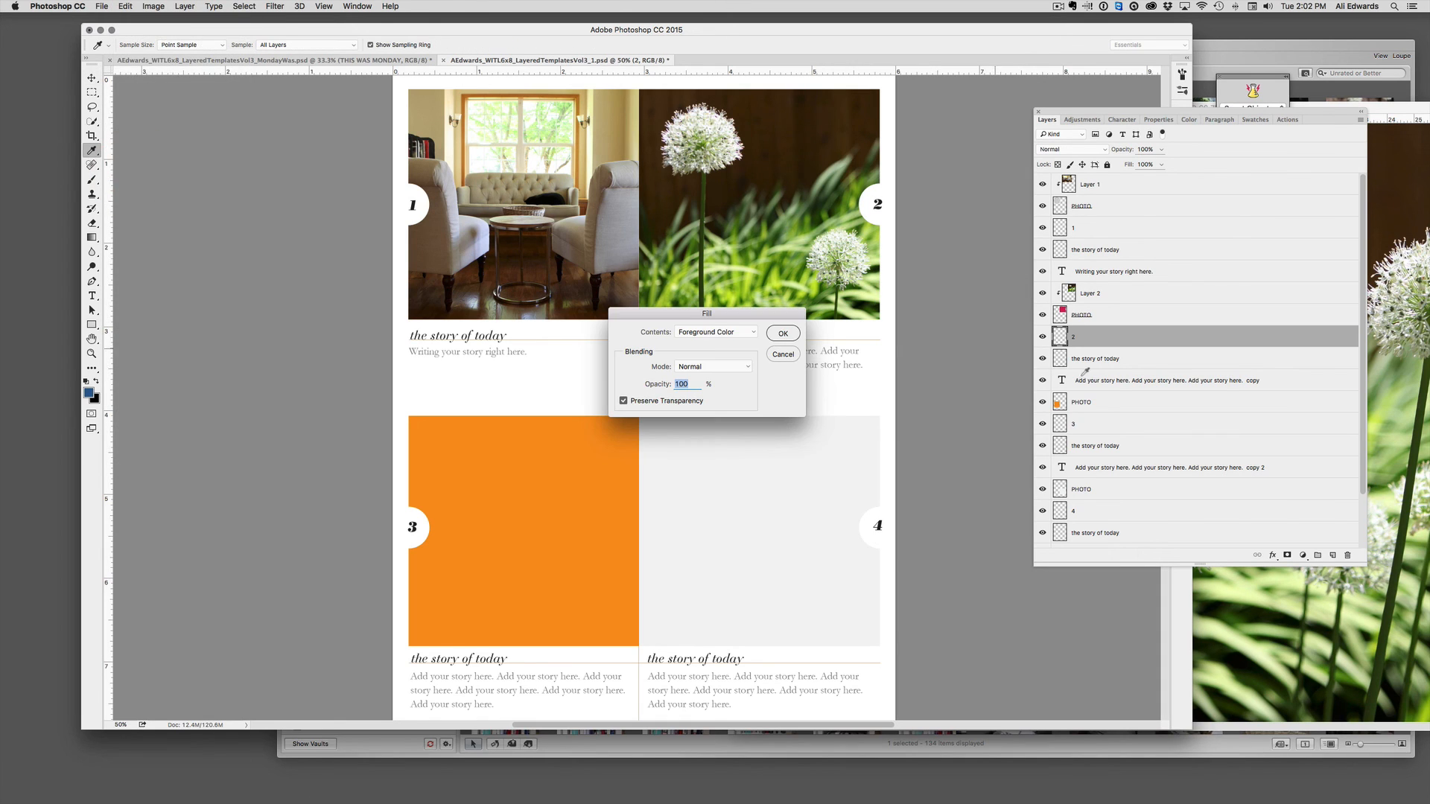
{"action": "left_click", "coordinate": [782, 334]}
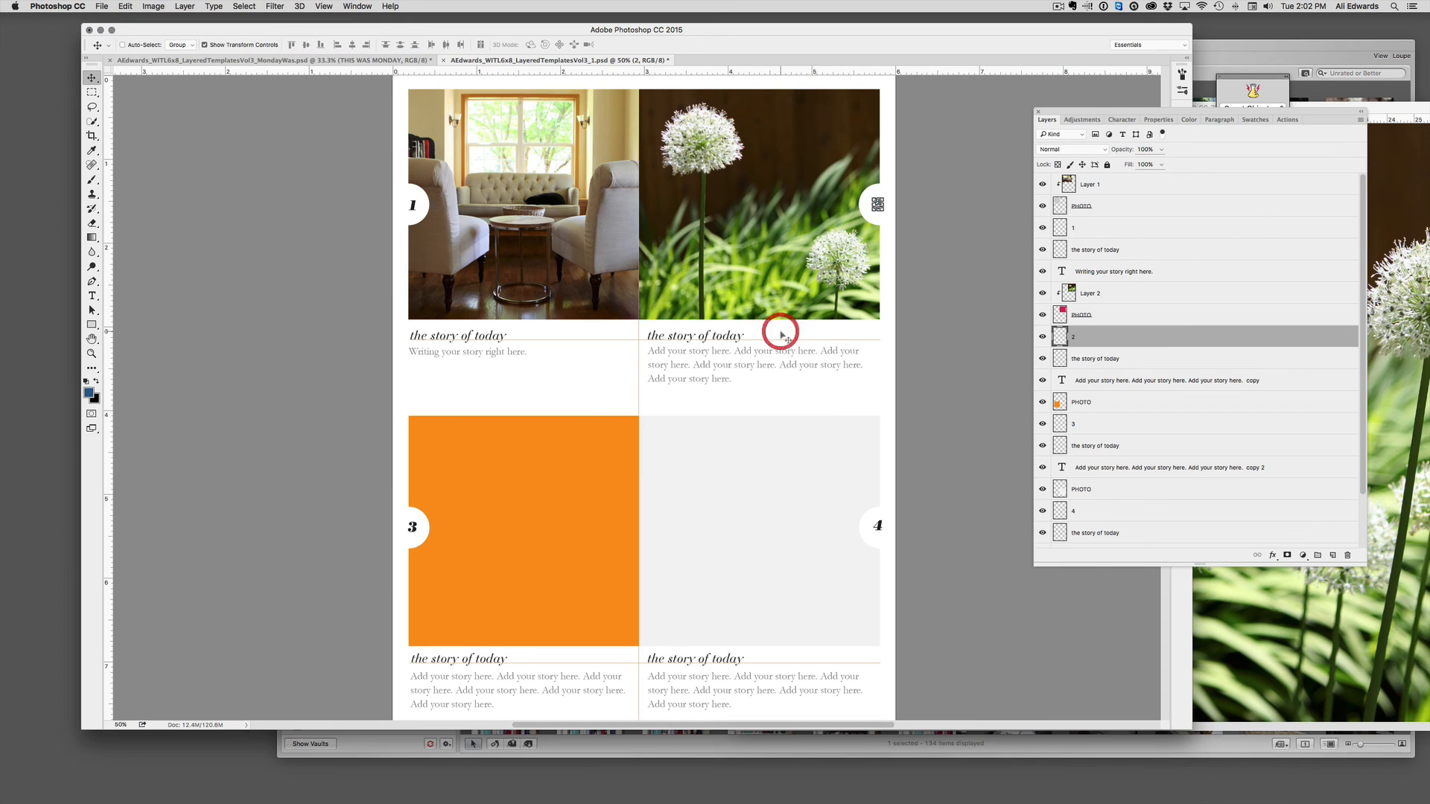
{"action": "left_click", "coordinate": [1311, 405]}
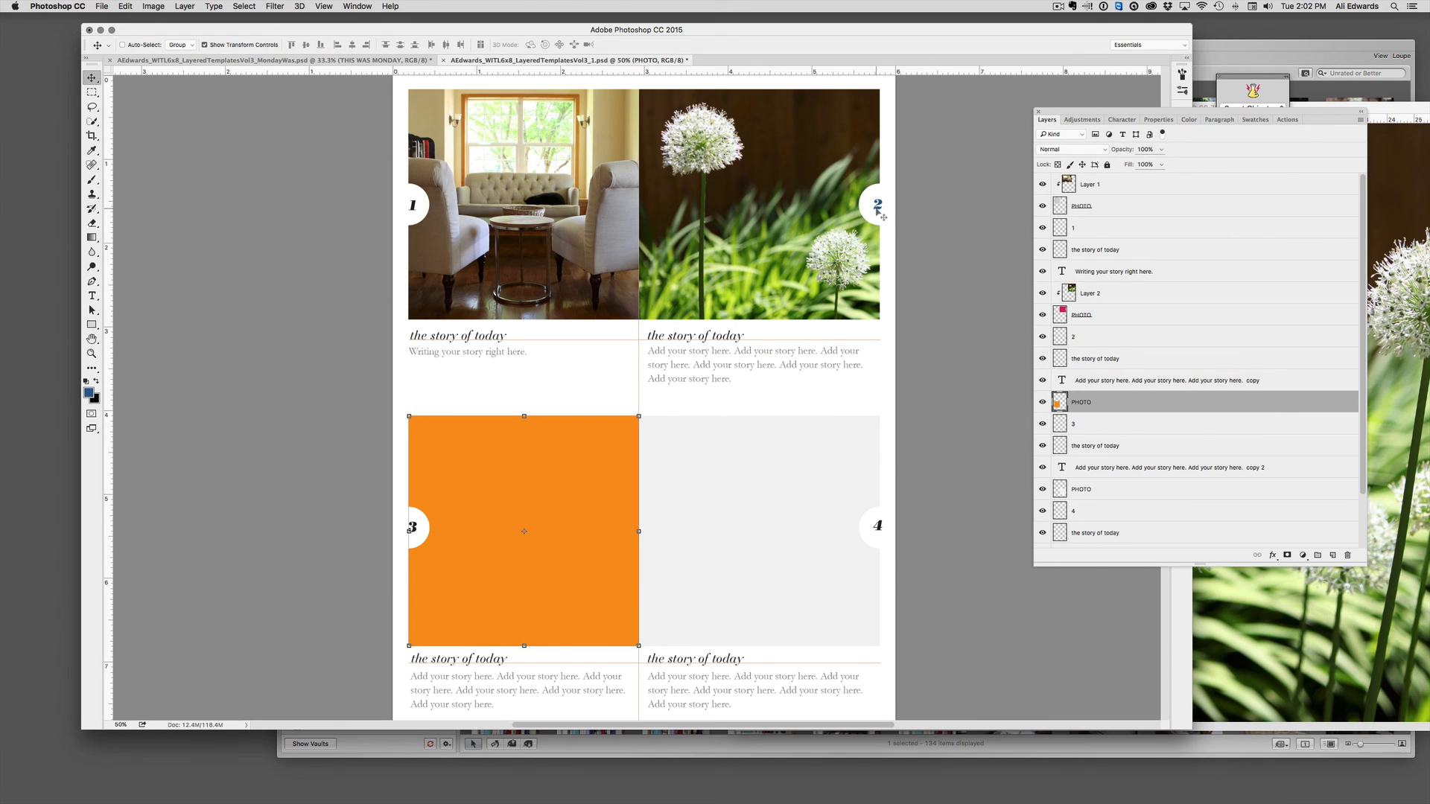
{"action": "left_click", "coordinate": [125, 6]}
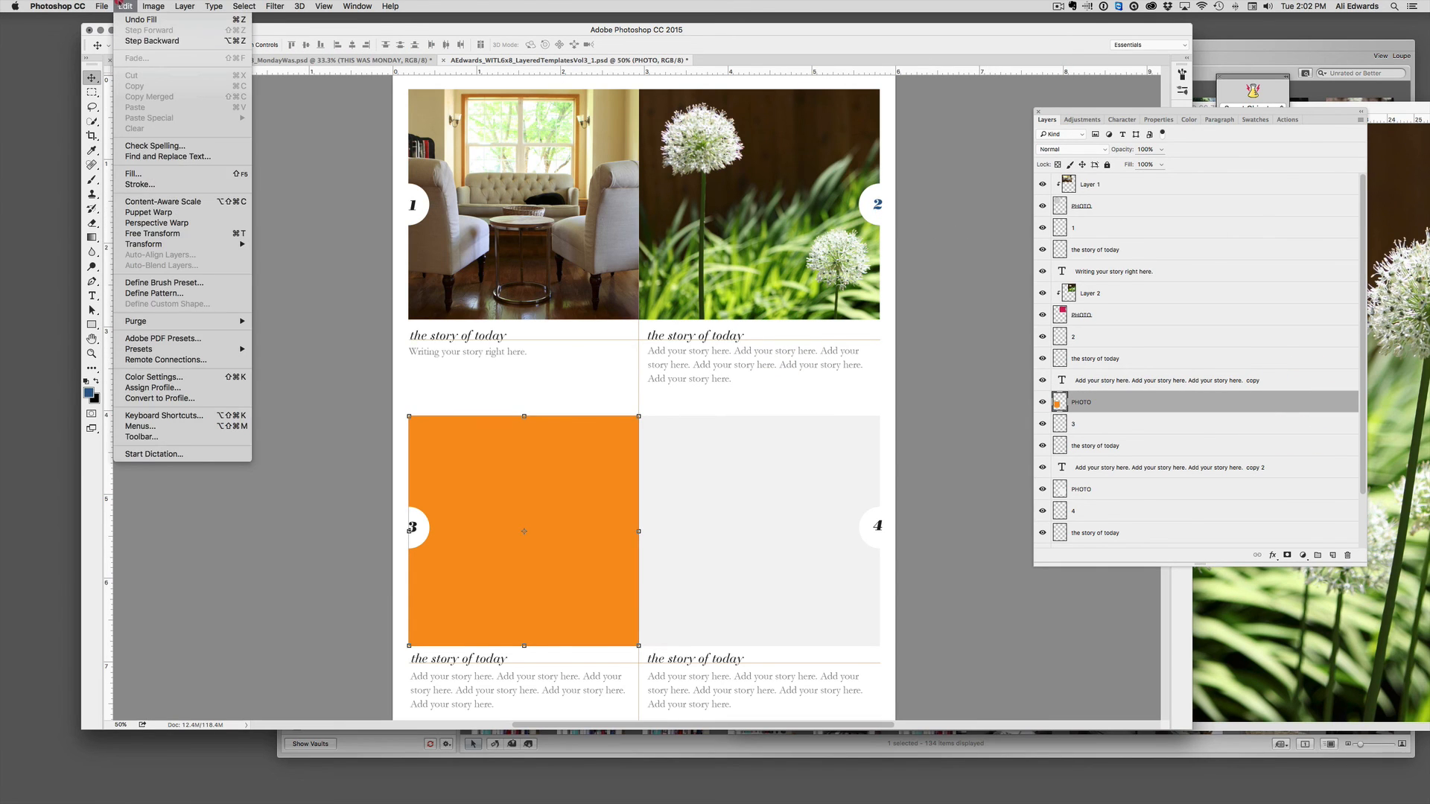
{"action": "left_click", "coordinate": [119, 41]}
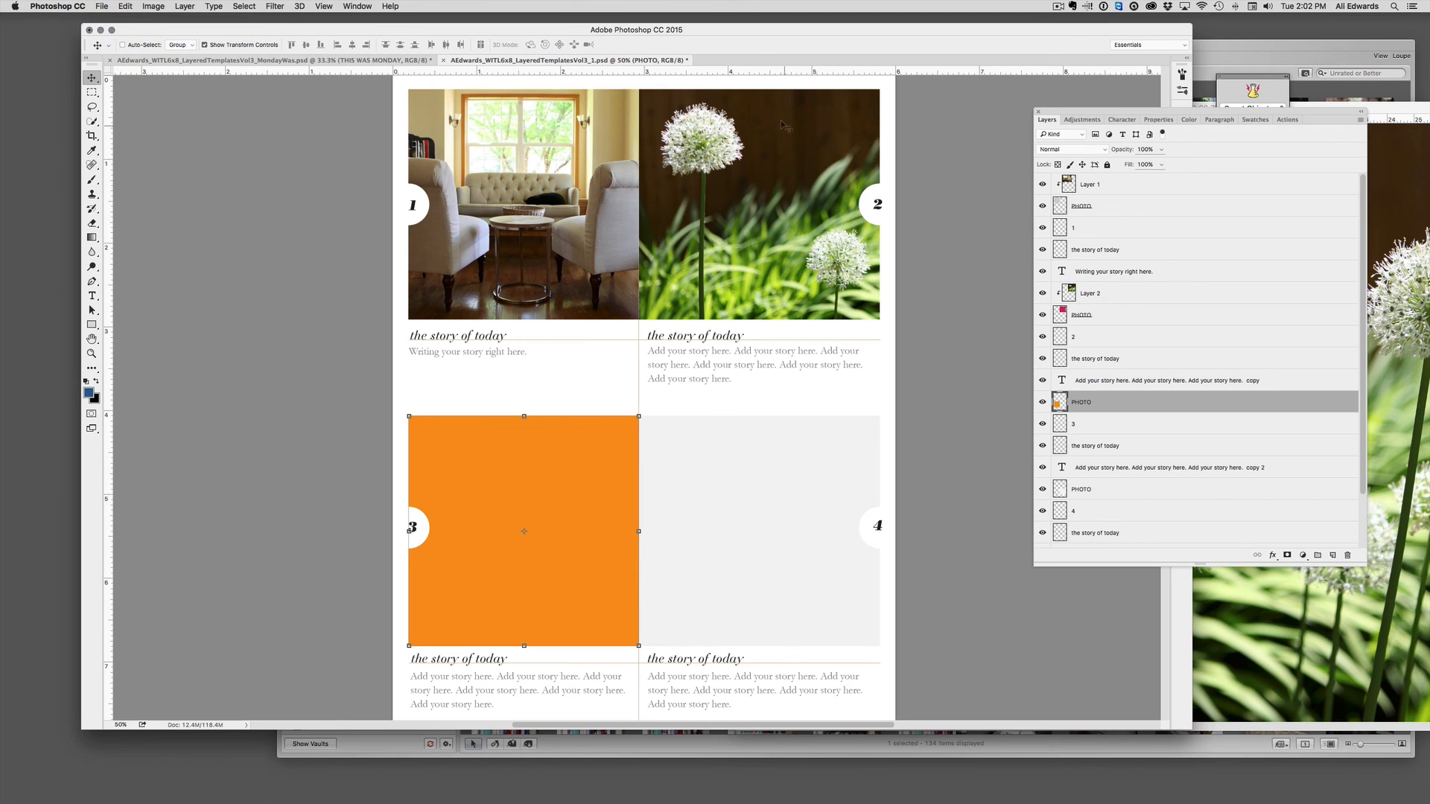
{"action": "left_click_drag", "start_coordinate": [1084, 107], "coordinate": [1067, 106]}
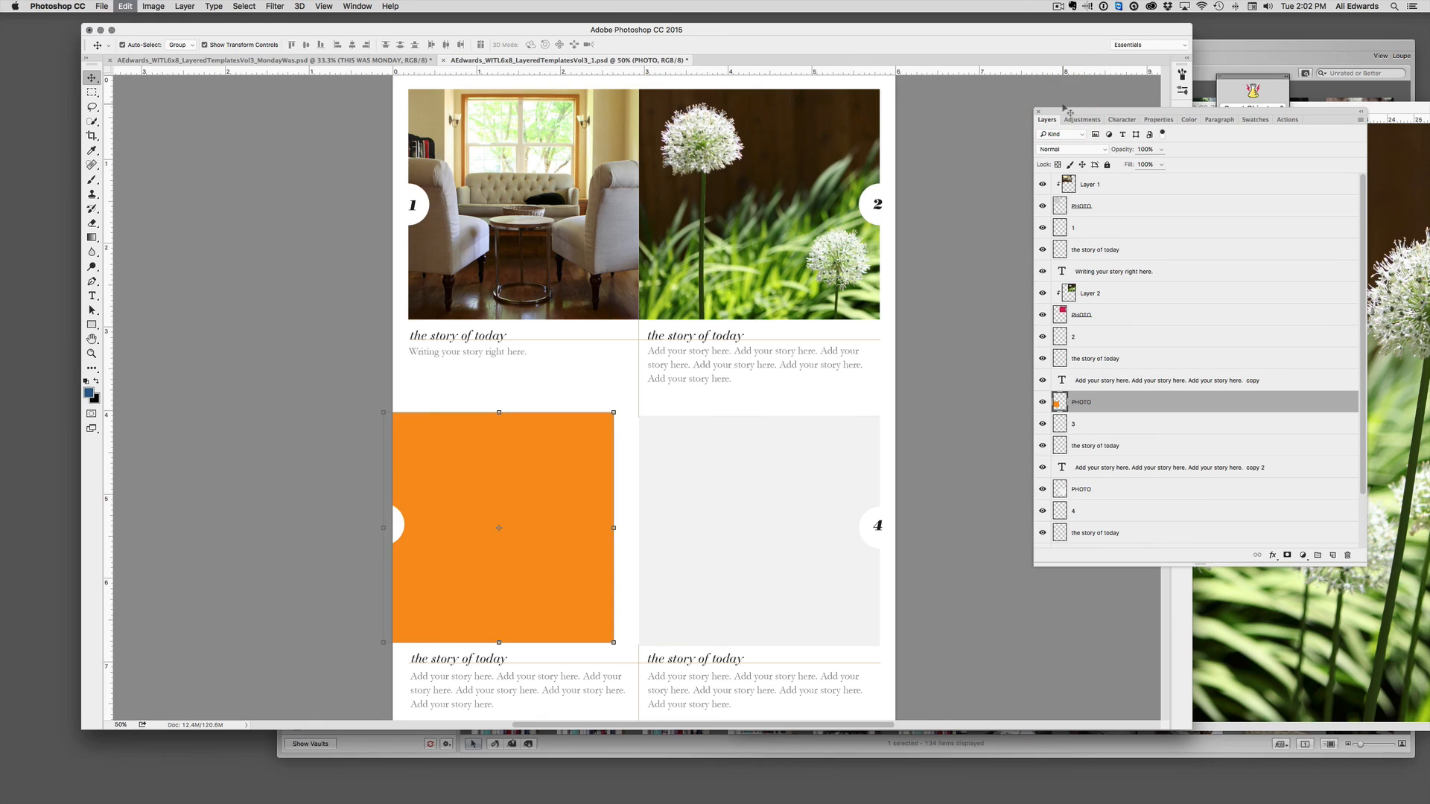
{"action": "key", "text": "ctrl+z"}
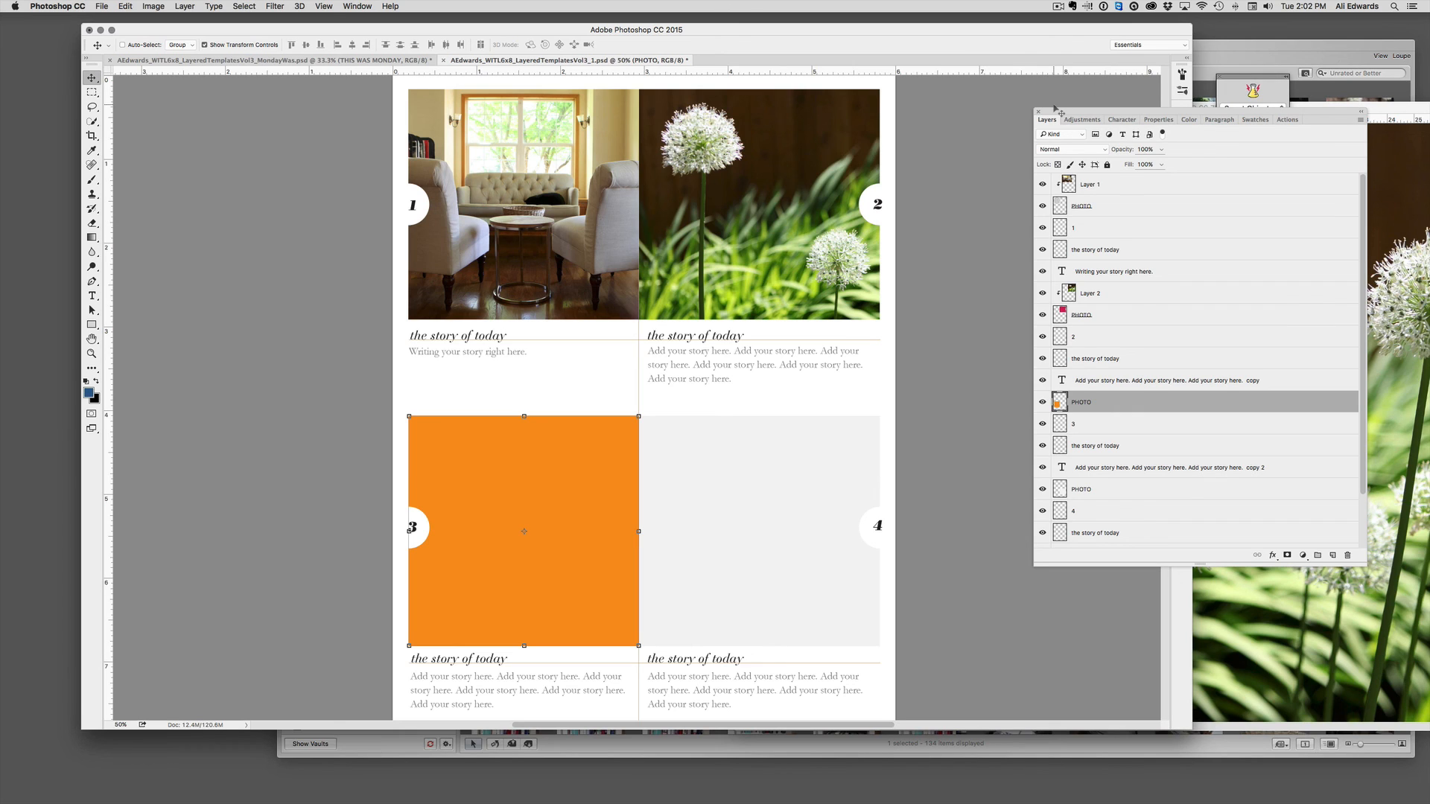
Close the floating IMG_3855 window and rearrange the Photoshop window and Layers panel beside the Aperture thumbnails
{"action": "left_click", "coordinate": [1394, 140]}
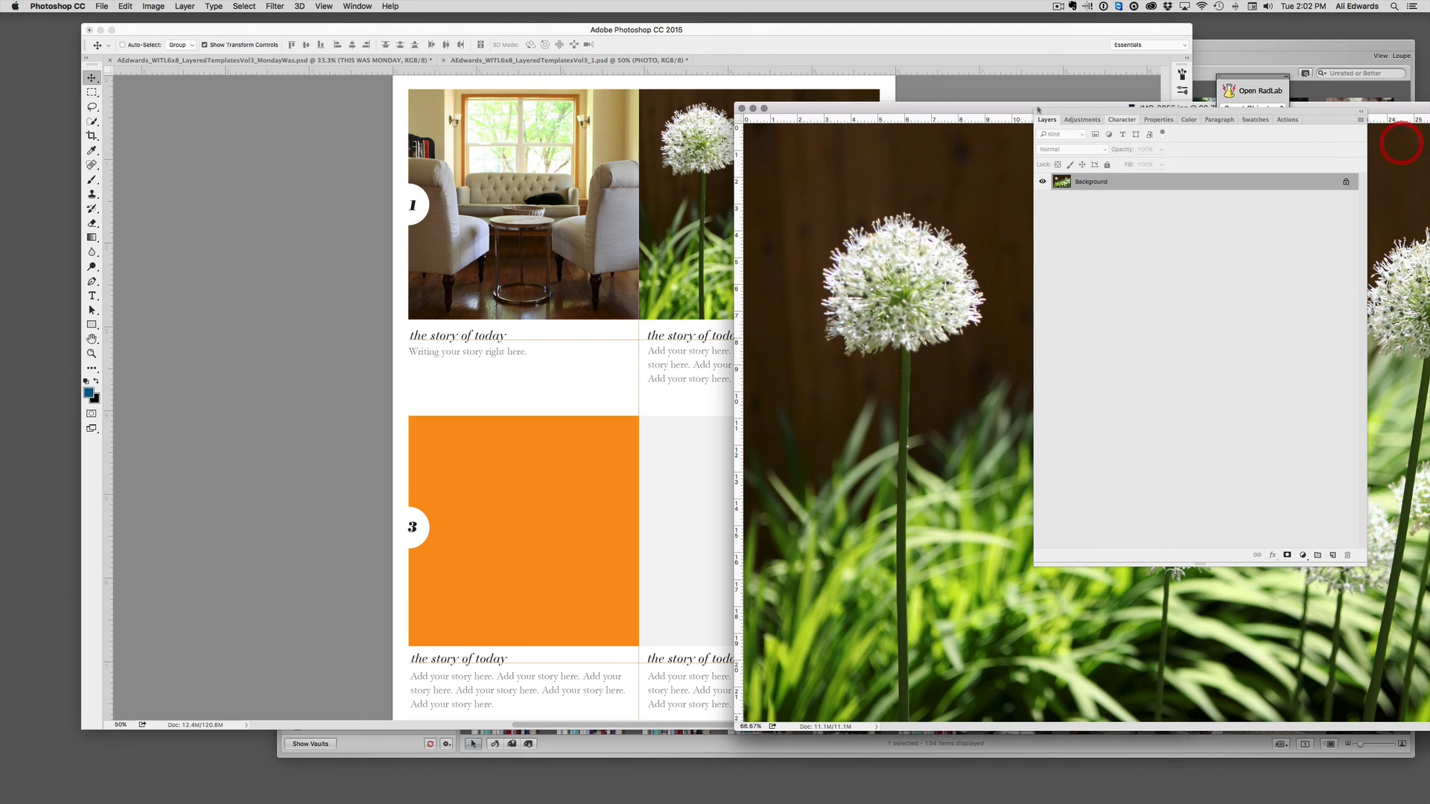
{"action": "left_click", "coordinate": [741, 108]}
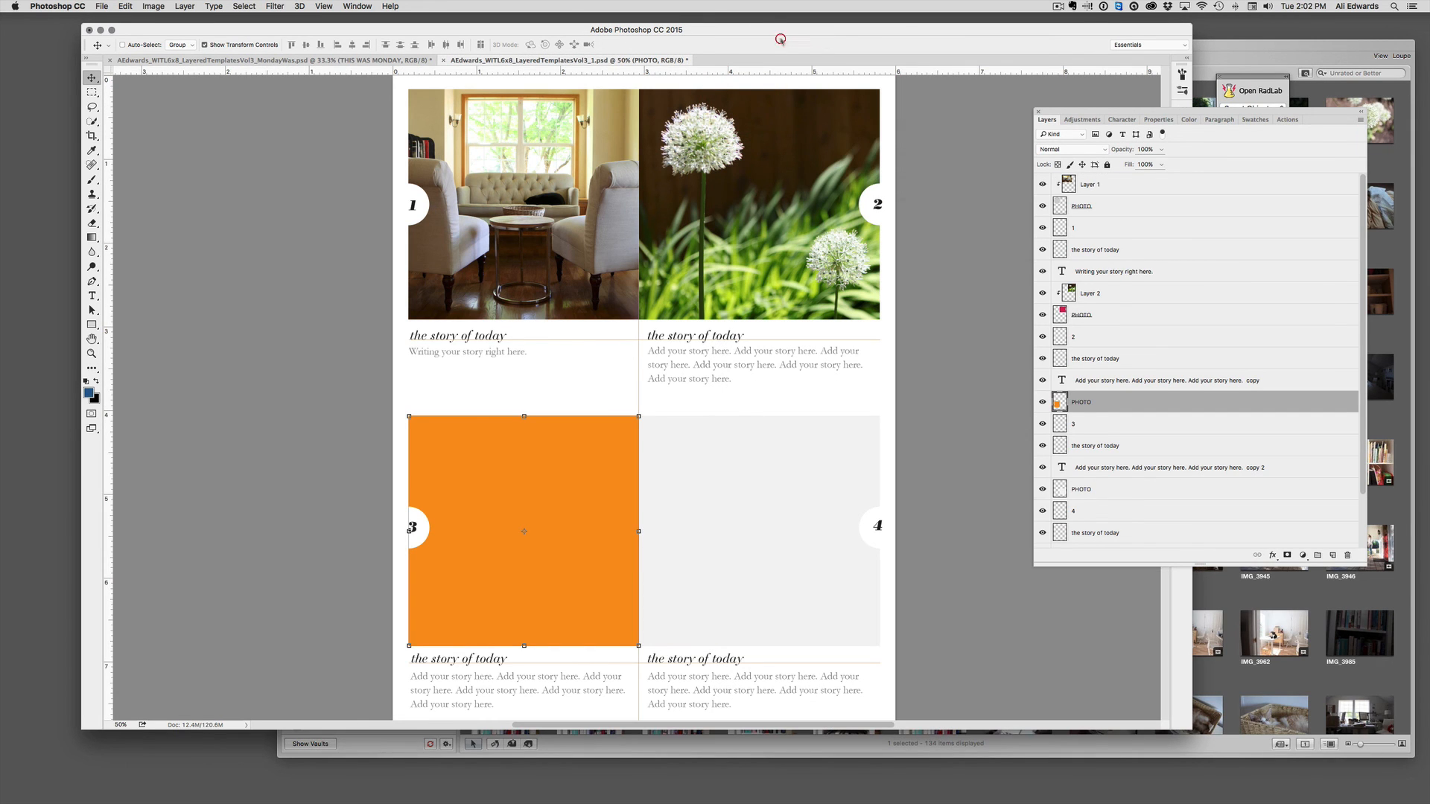
{"action": "left_click_drag", "start_coordinate": [790, 30], "coordinate": [711, 30]}
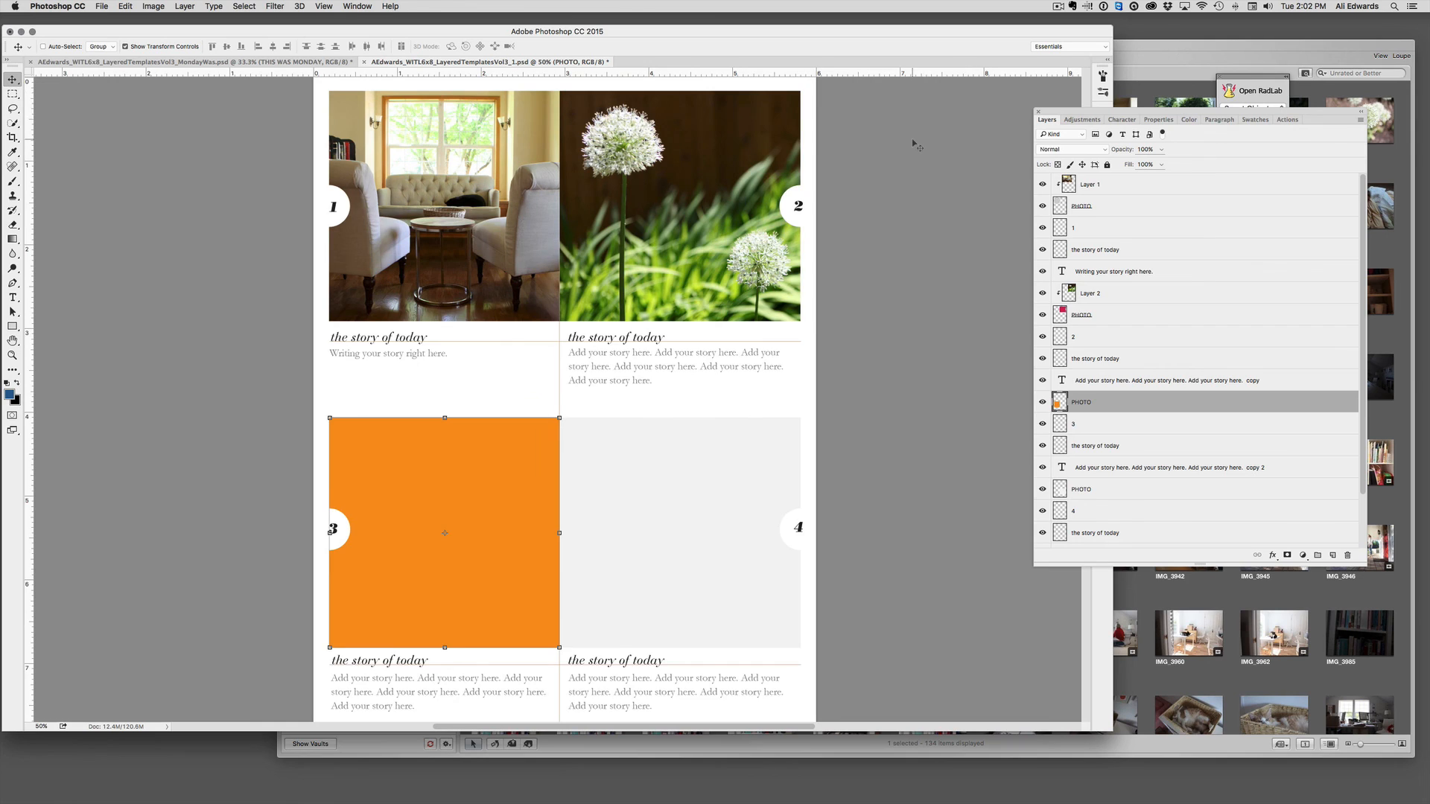
{"action": "scroll", "coordinate": [913, 141], "scroll_direction": "up", "scroll_amount": 3}
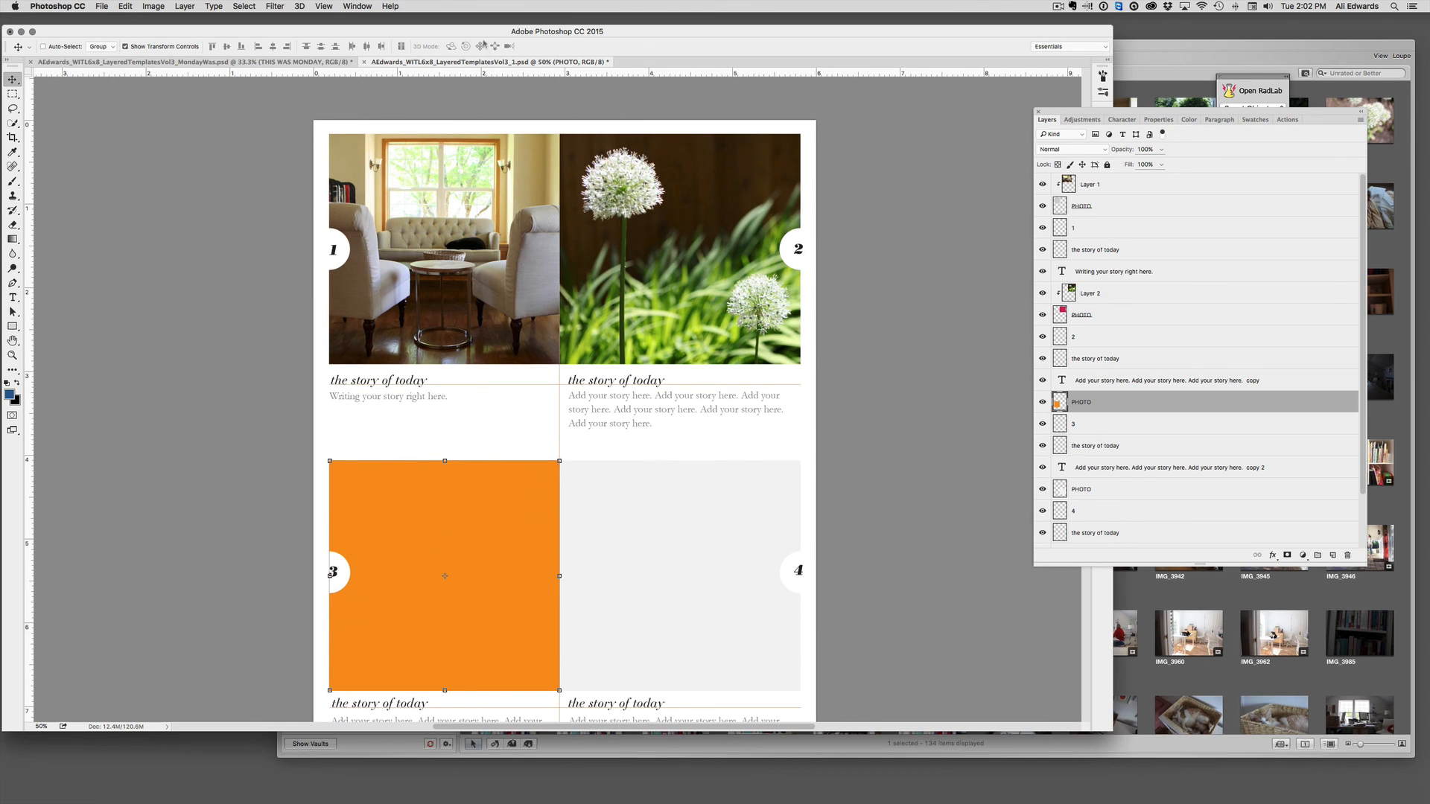
{"action": "left_click_drag", "start_coordinate": [478, 30], "coordinate": [495, 24]}
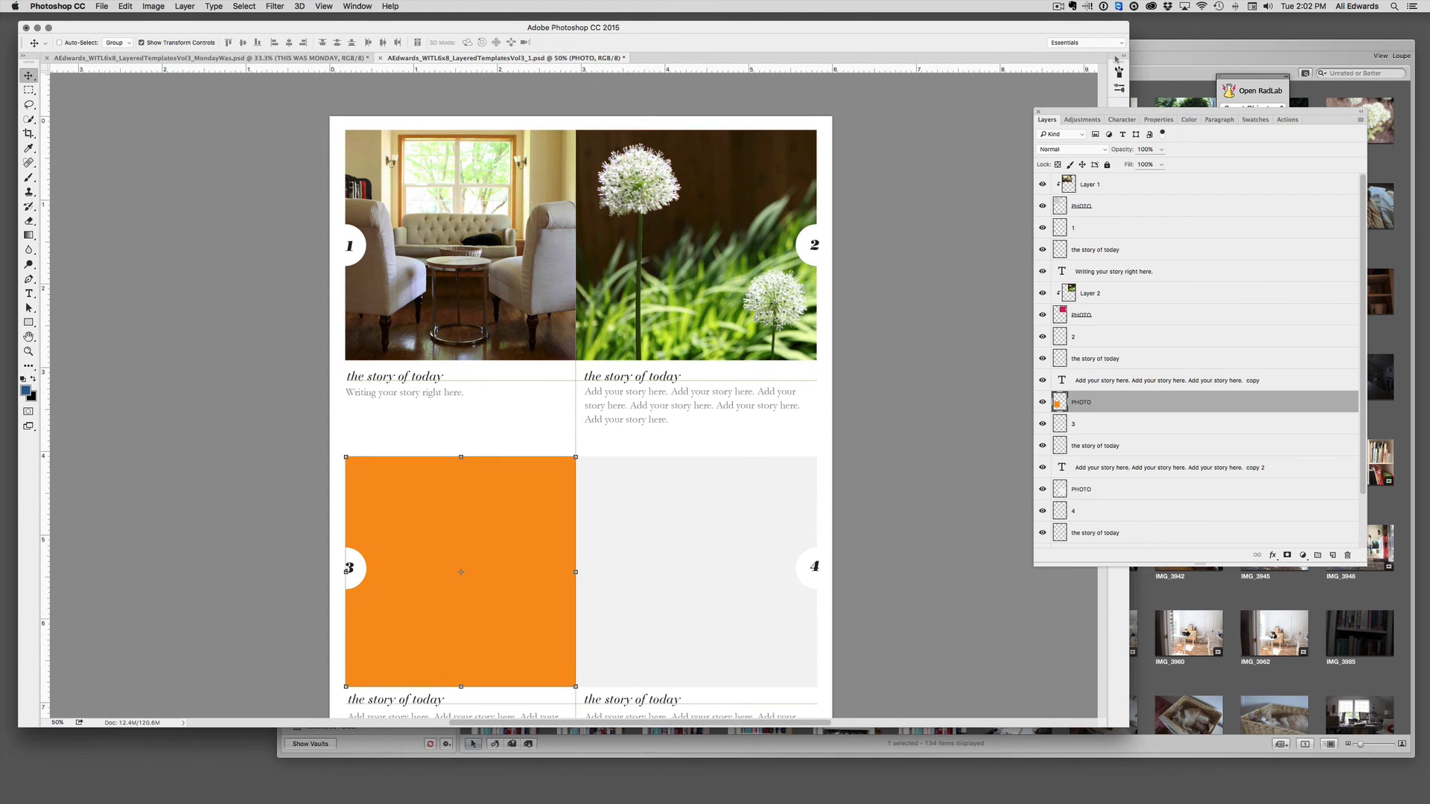
{"action": "left_click_drag", "start_coordinate": [993, 34], "coordinate": [999, 33]}
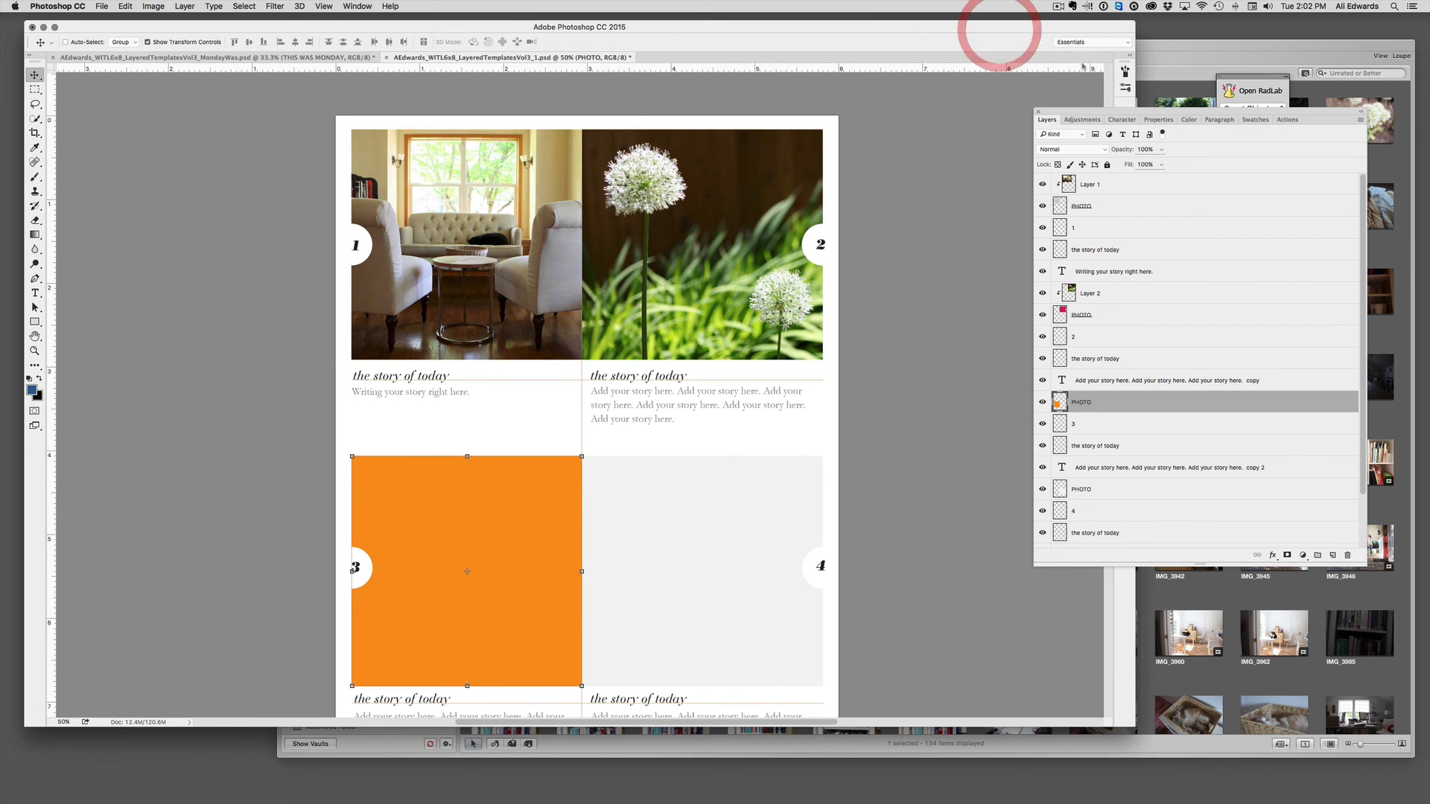
{"action": "left_click_drag", "start_coordinate": [1093, 114], "coordinate": [975, 93]}
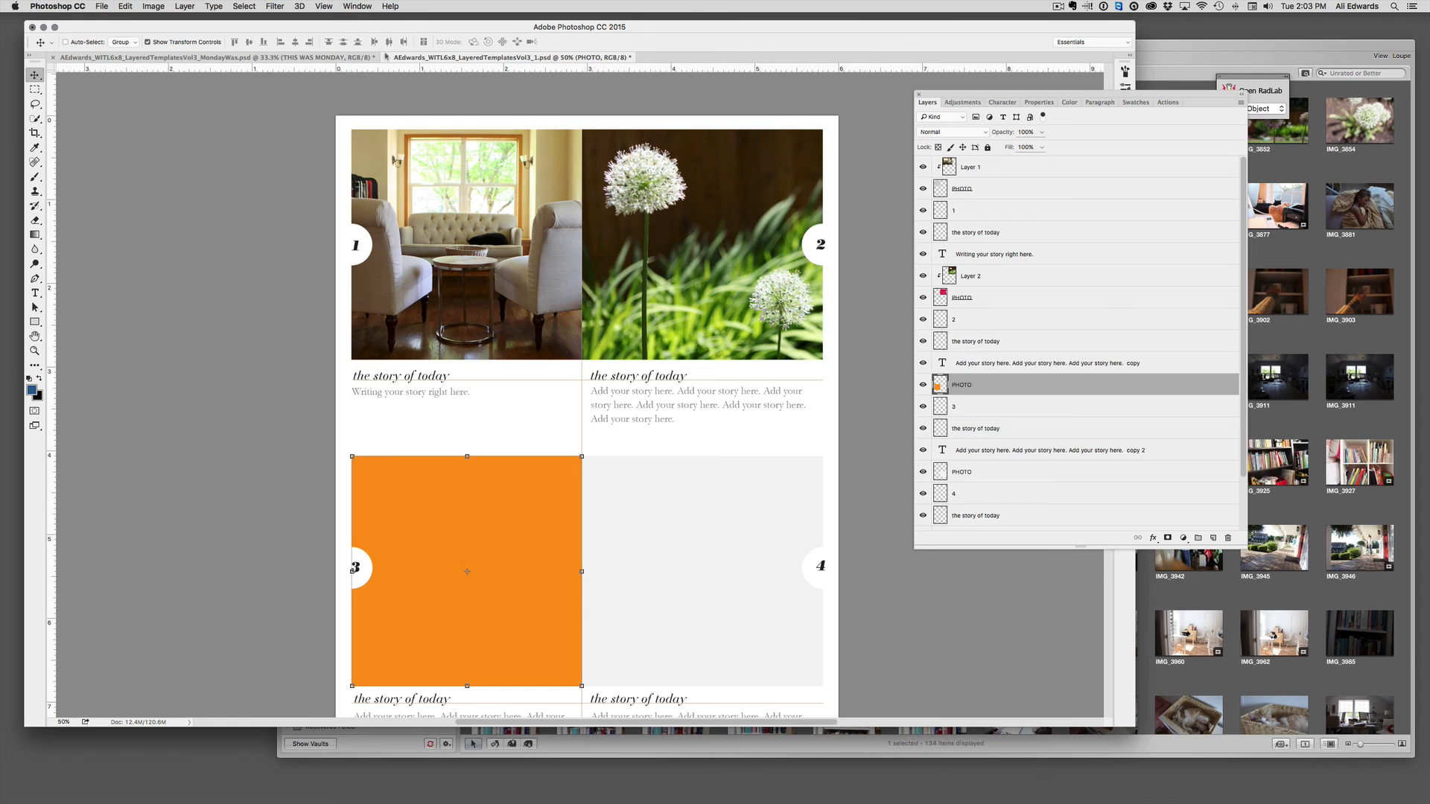
Switch to the MondayWas page document
{"action": "left_click", "coordinate": [350, 58]}
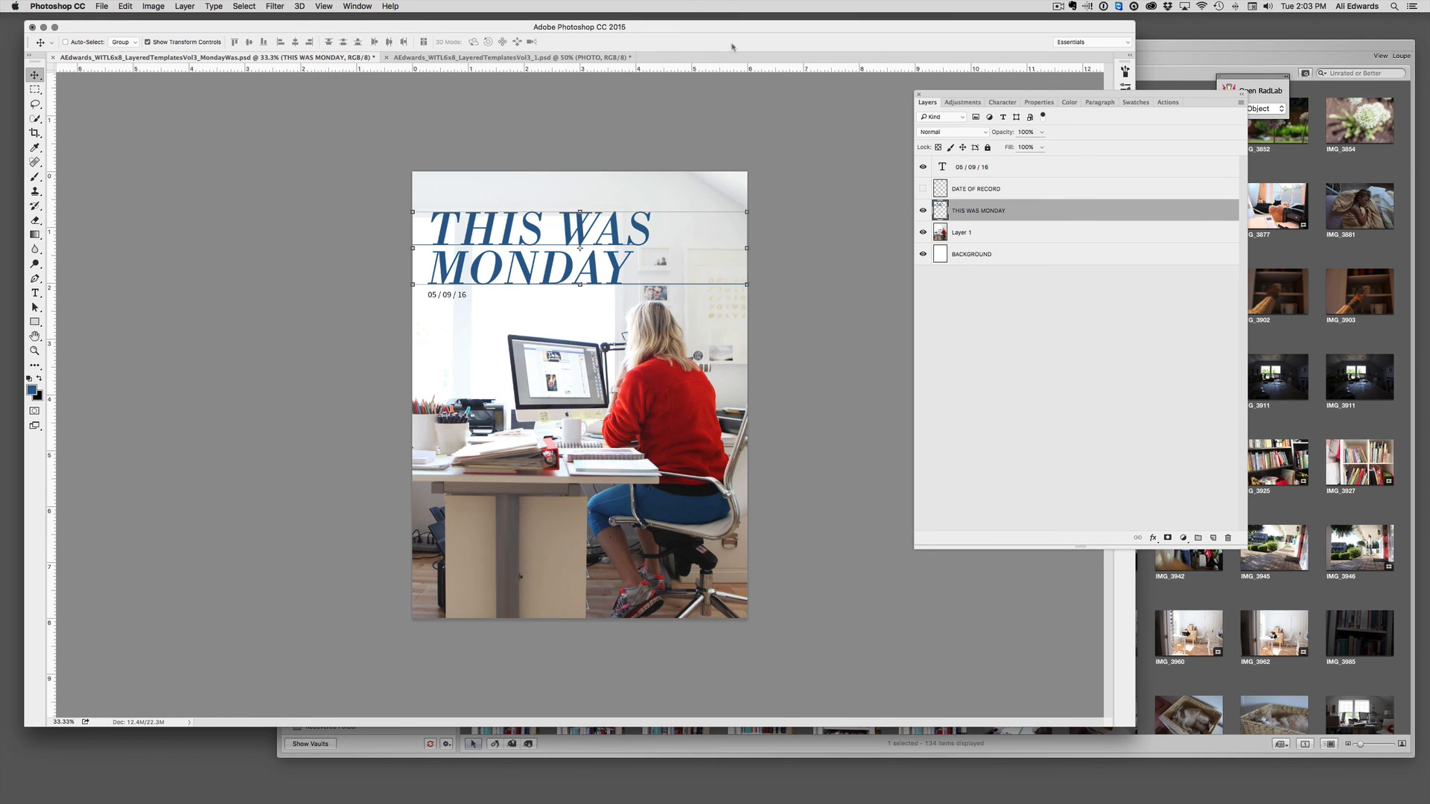